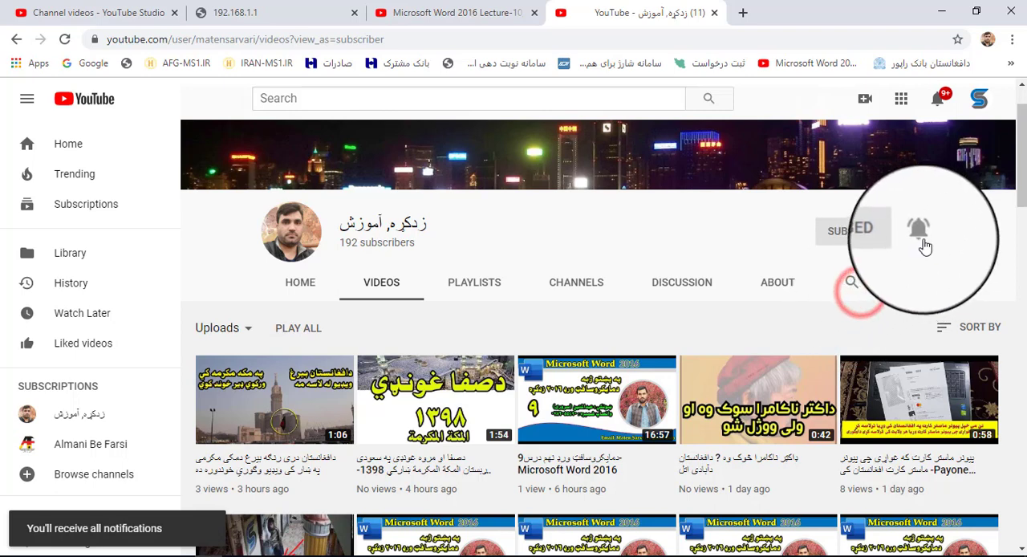
Step: Turn on all notifications for the subscribed channel and look through its uploaded videos
left_click(921, 234)
left_click(876, 269)
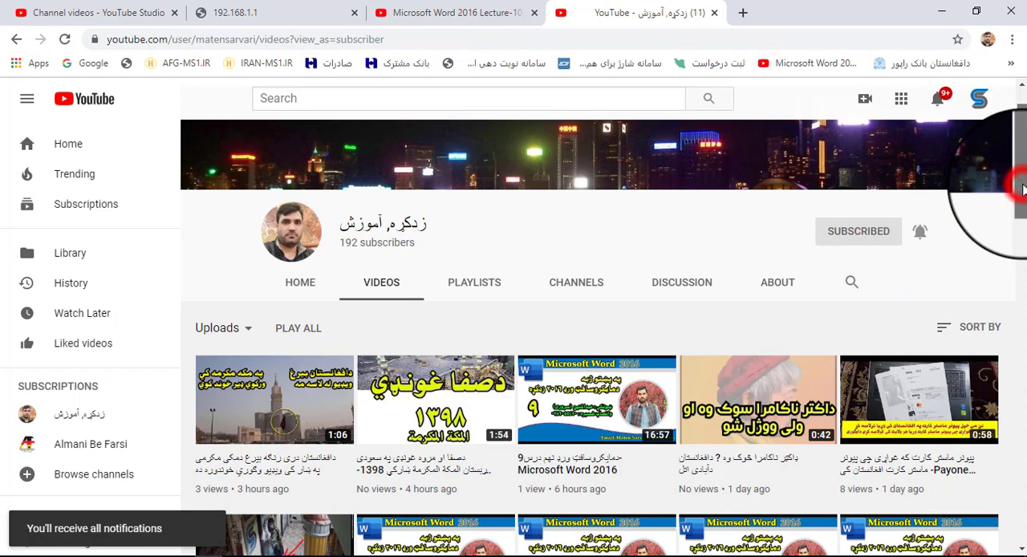
left_click_drag(1023, 188, 1020, 231)
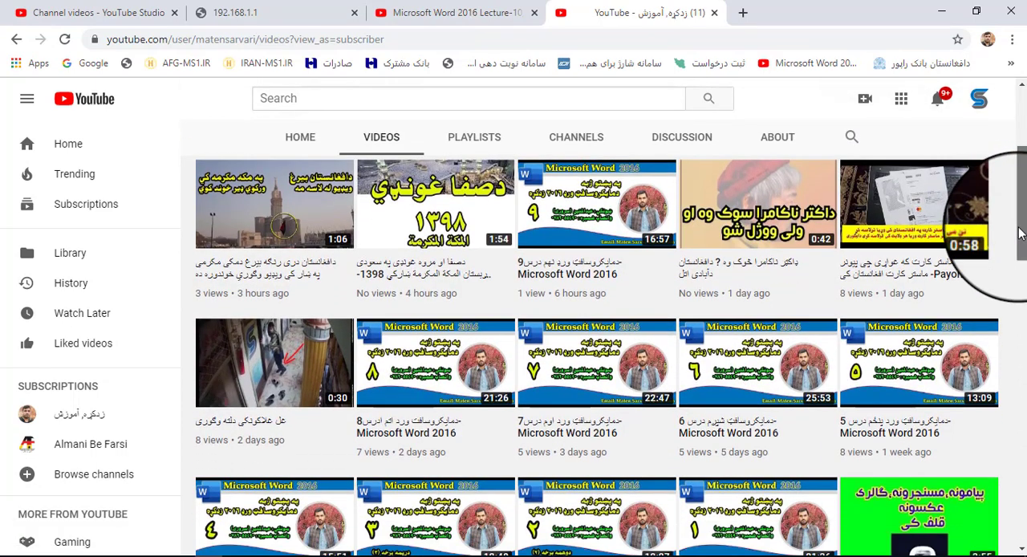
left_click_drag(1019, 232, 971, 162)
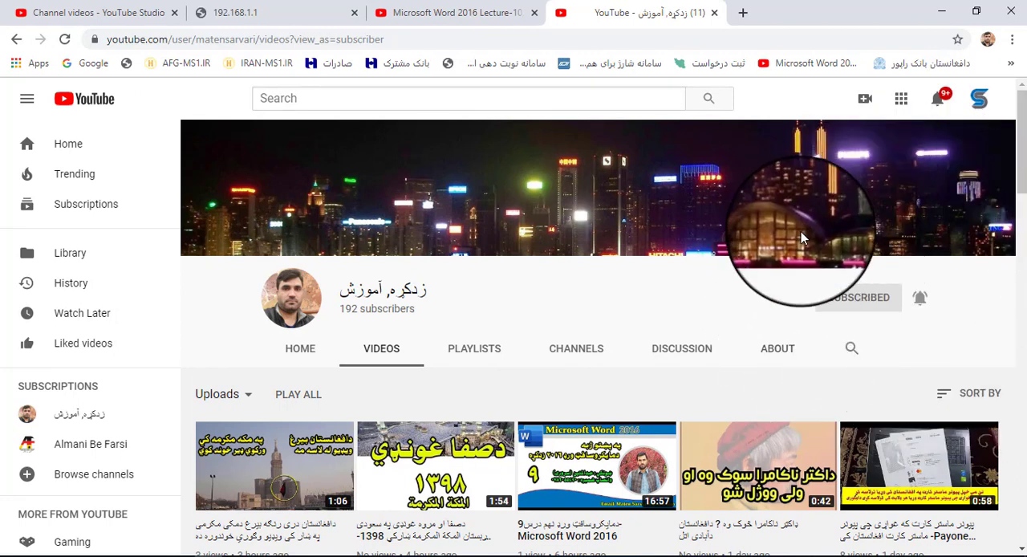
Step: Switch from the browser to Word and create a blank document
left_click(942, 12)
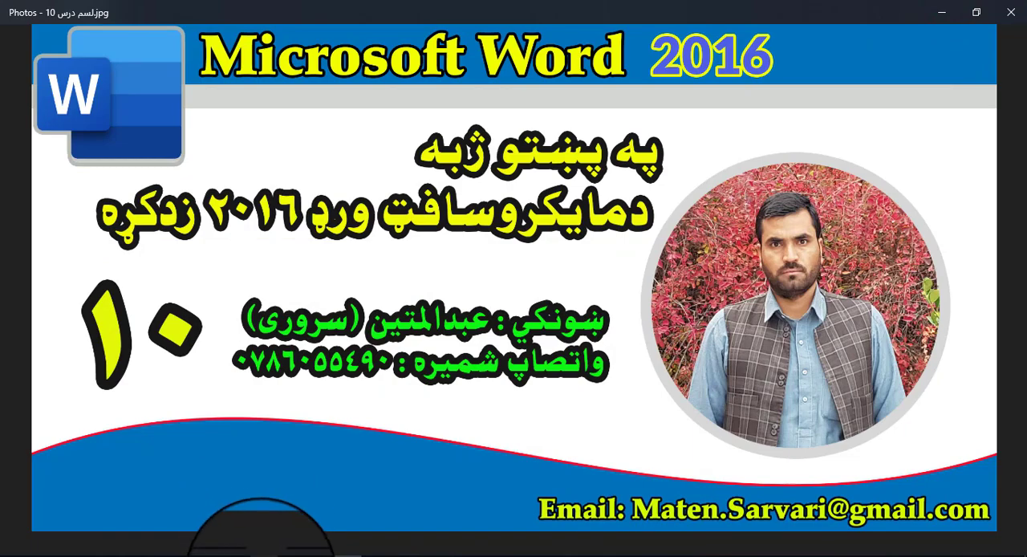
left_click(261, 553)
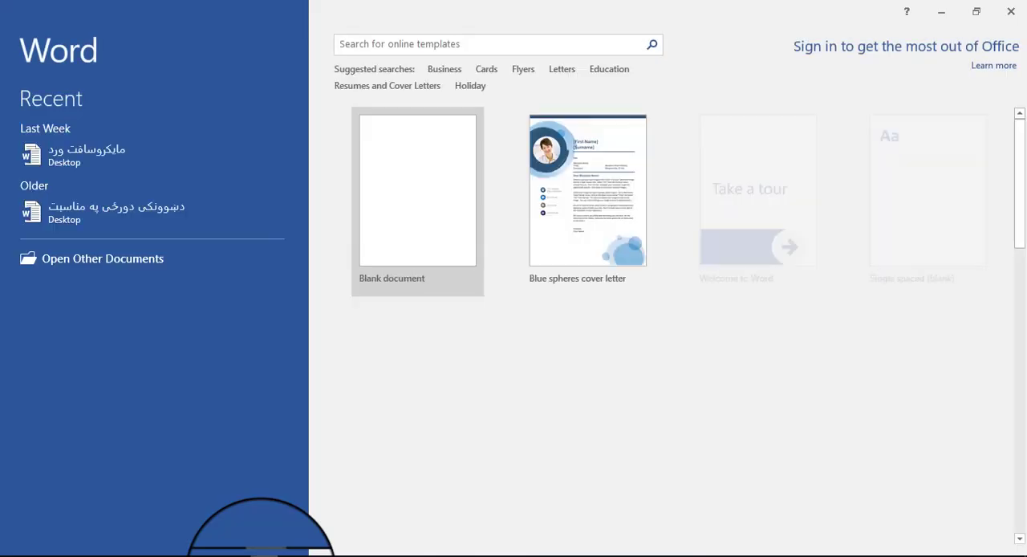
left_click(424, 228)
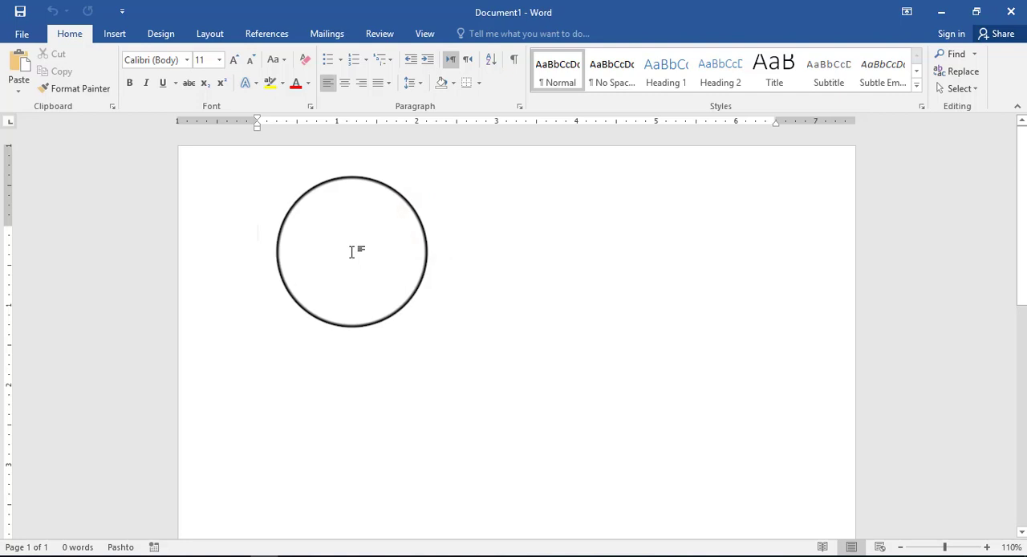
Step: Check which sources are offered for inserting online pictures, and close the dialog without choosing one
left_click(114, 33)
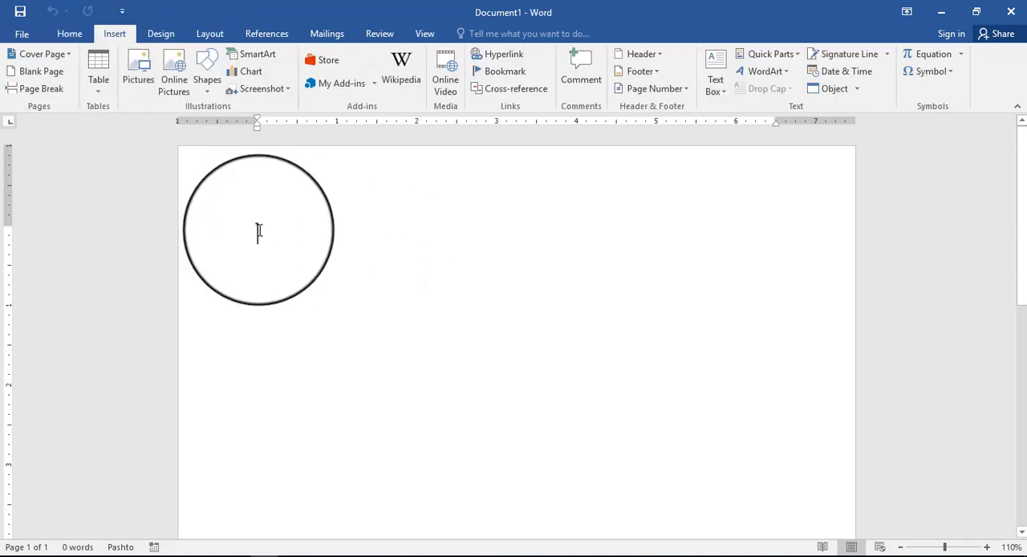
left_click(175, 72)
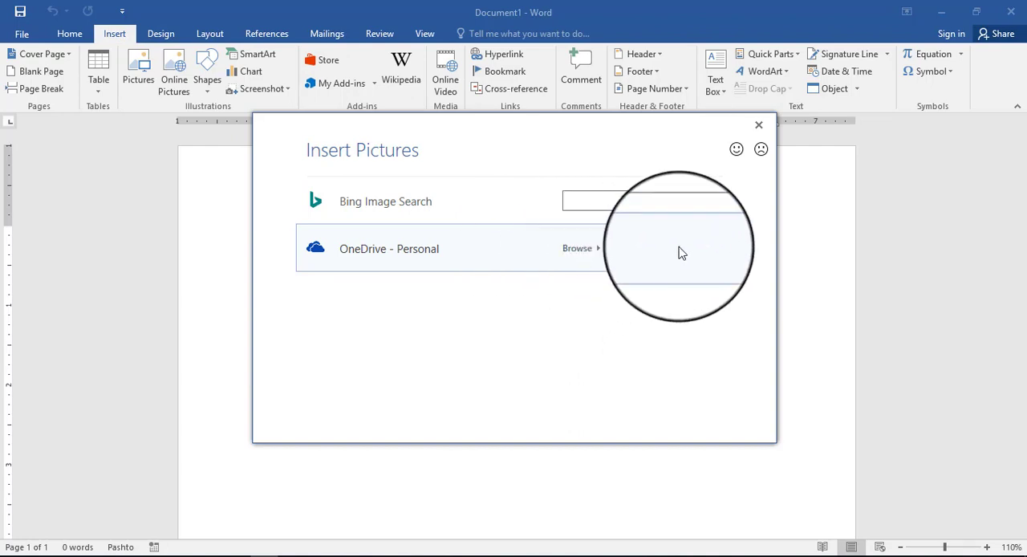
left_click(760, 130)
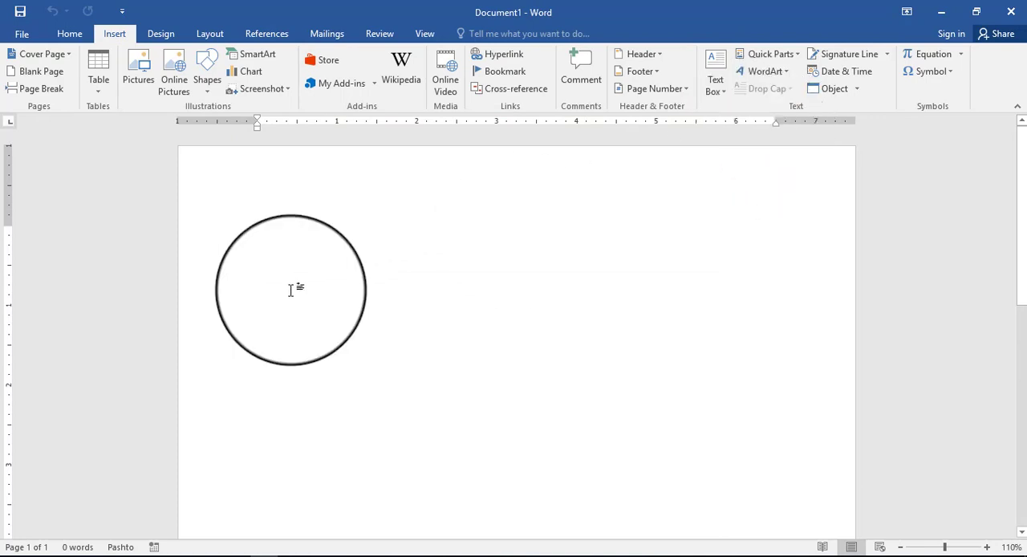
Step: Draw a flowchart Display shape about 4.77" wide and 1.79" high near the top of the page and shift it slightly toward the left margin
left_click(212, 90)
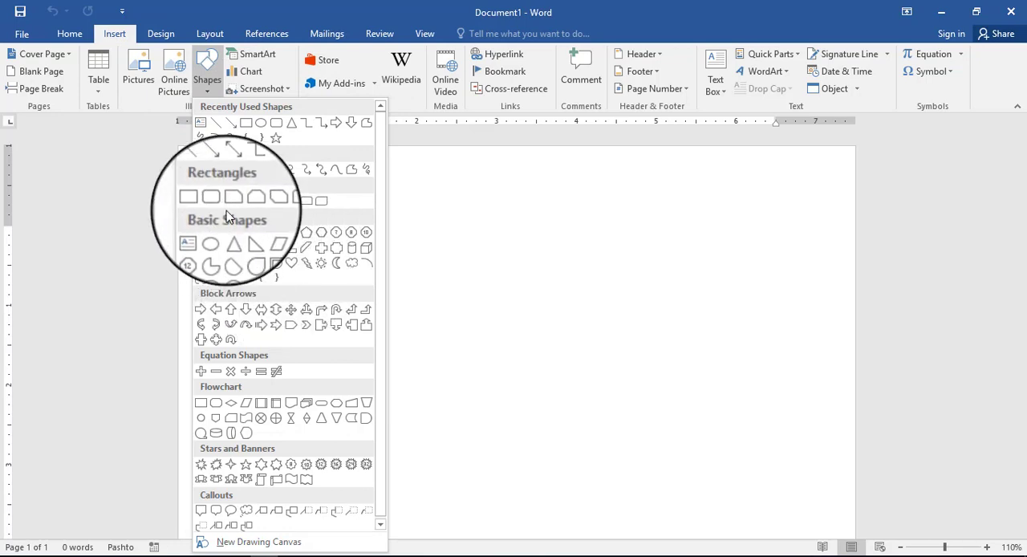
left_click(247, 427)
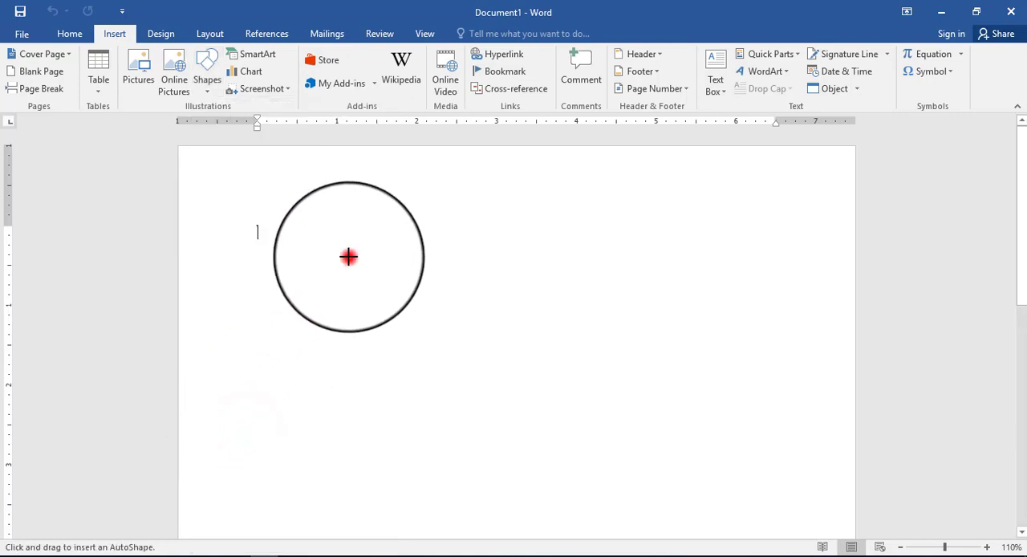
mouse_move(348, 256)
left_mouse_down()
mouse_move(528, 433)
mouse_move(703, 507)
mouse_move(729, 399)
left_mouse_up()
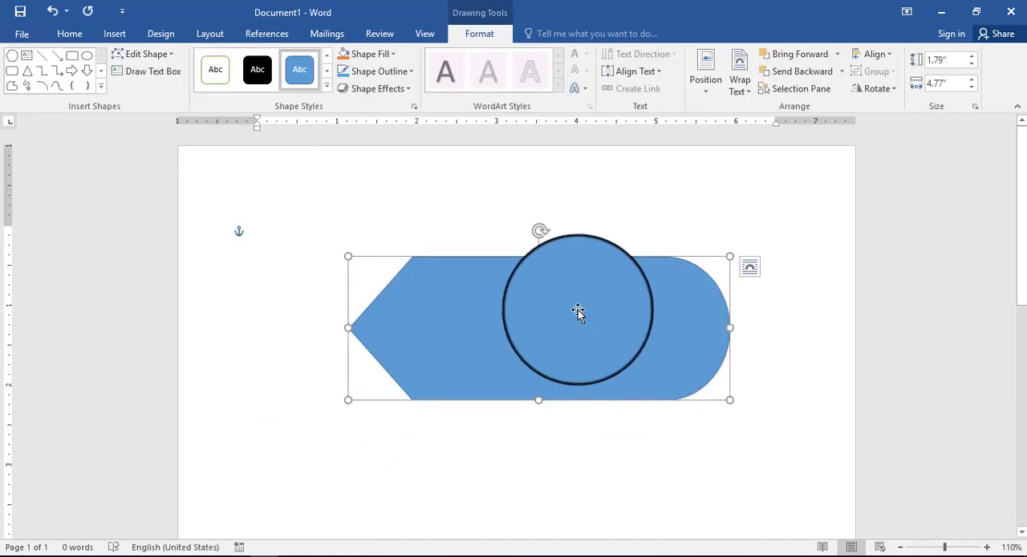
left_click_drag(578, 309, 545, 305)
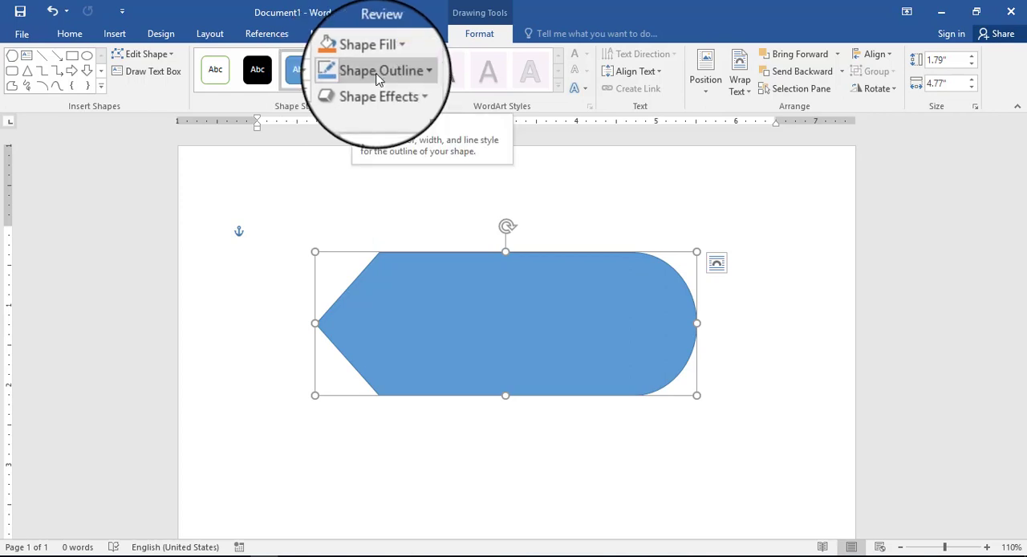
Step: Draw a flowchart Direct Access Storage shape about 4.16" wide and 1.81" high below the first shape and move it slightly up and left
left_click(101, 86)
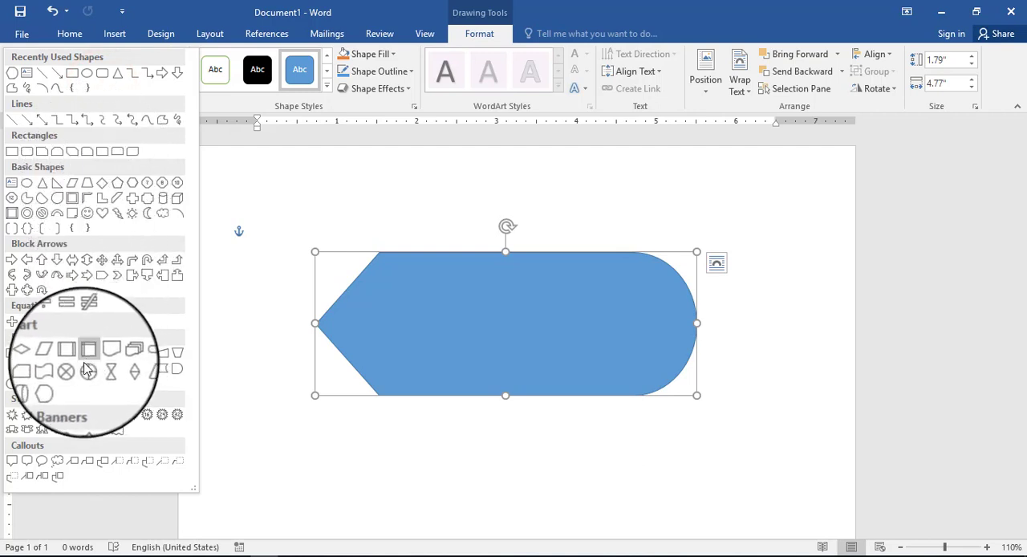
left_click(27, 385)
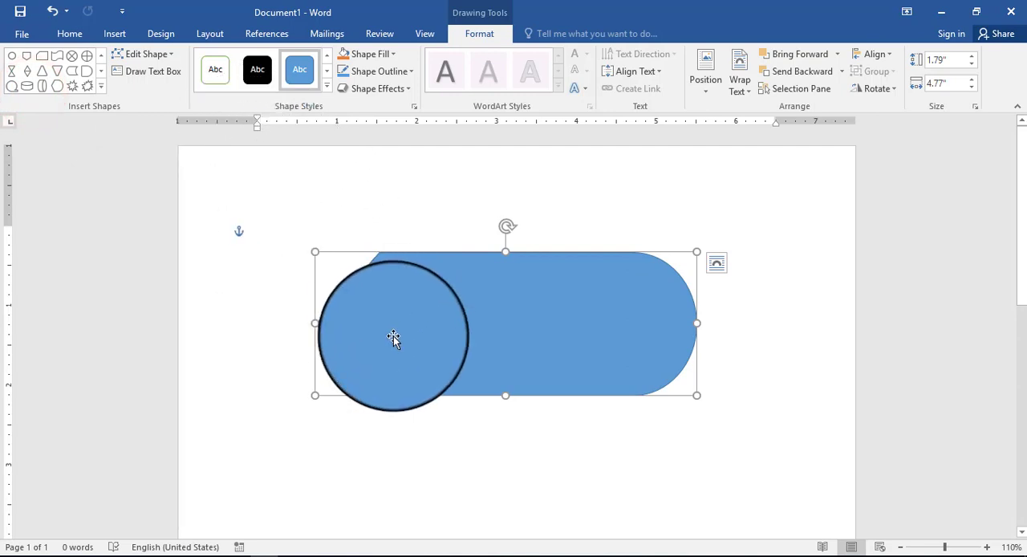
left_click_drag(401, 335, 411, 322)
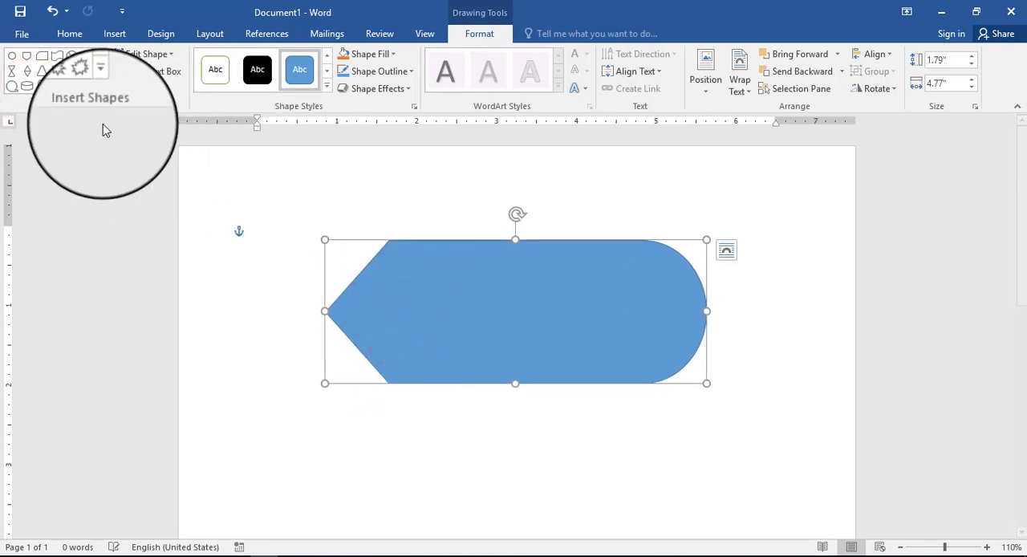
left_click(43, 86)
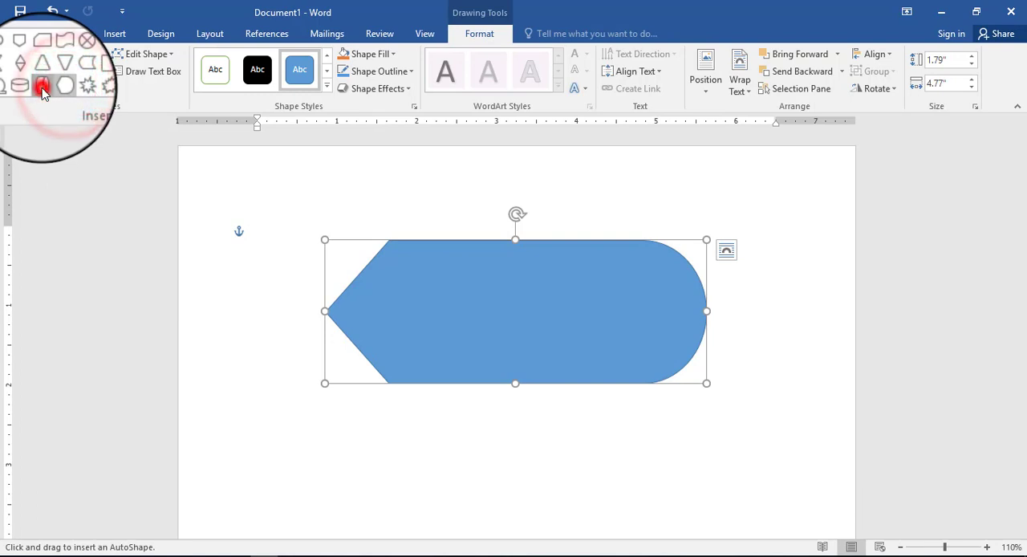
mouse_move(393, 435)
left_mouse_down()
mouse_move(559, 513)
mouse_move(618, 518)
mouse_move(734, 492)
mouse_move(725, 532)
left_mouse_up()
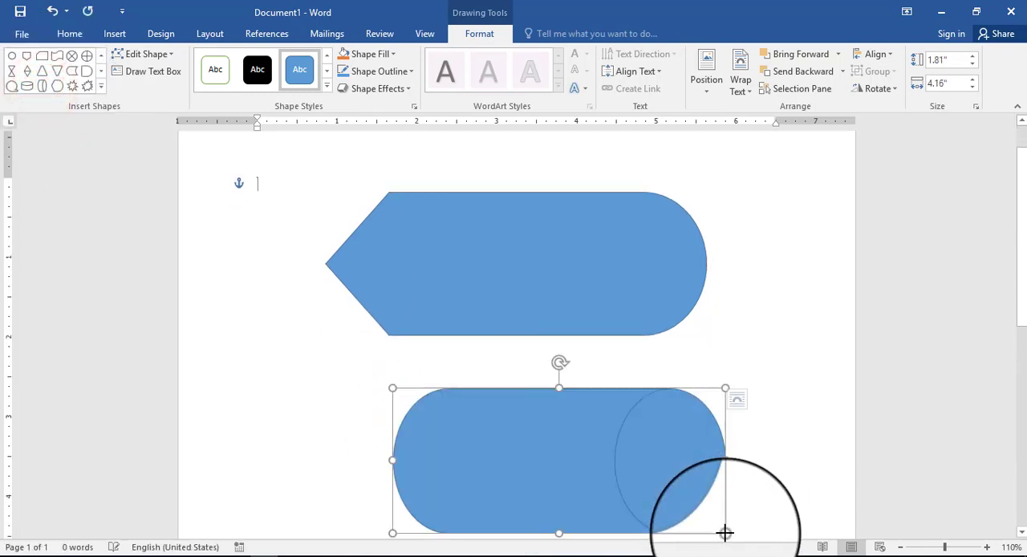
left_click(646, 293)
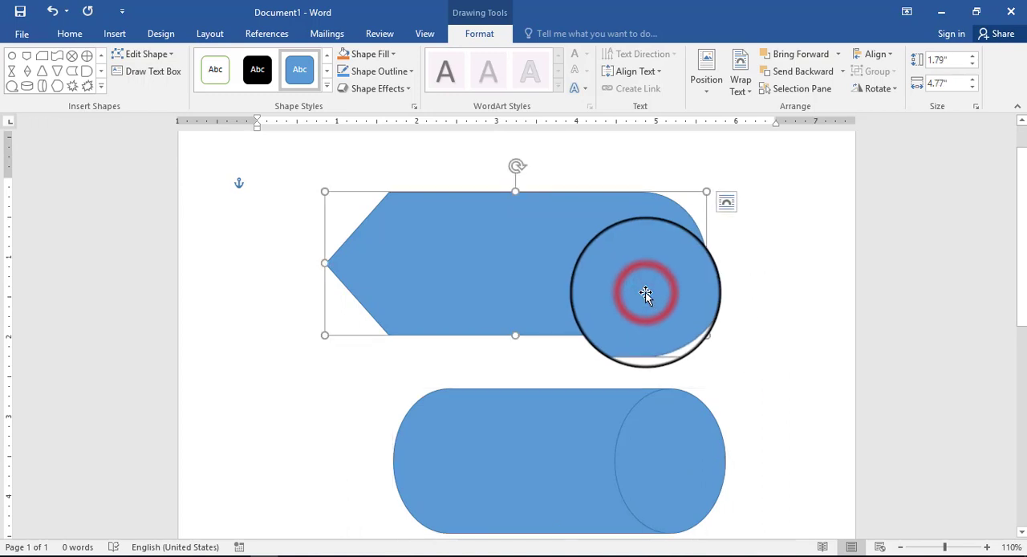
left_click(583, 447)
left_click_drag(583, 448, 551, 417)
Step: Change the upper Display shape to a Heart shape
left_click(535, 293)
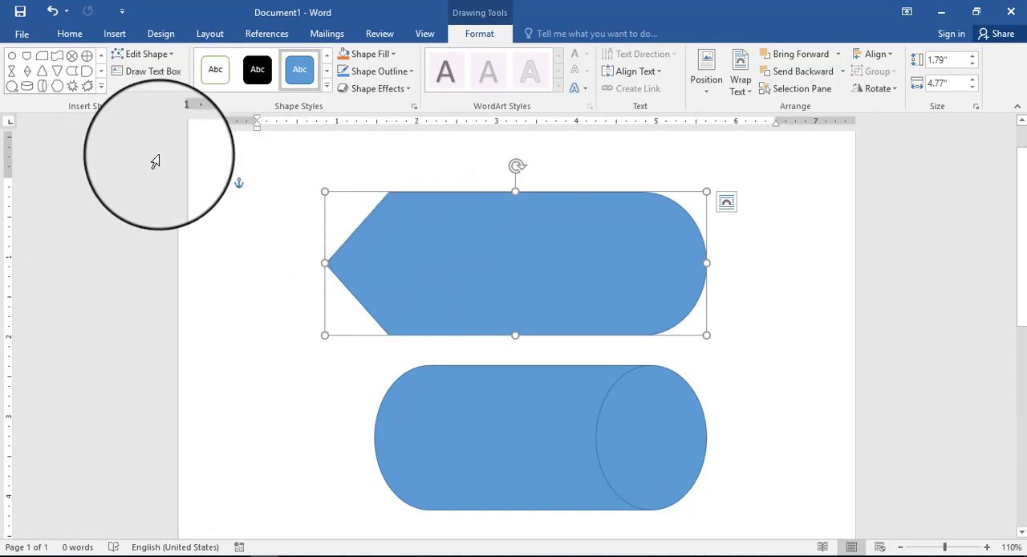
left_click(171, 58)
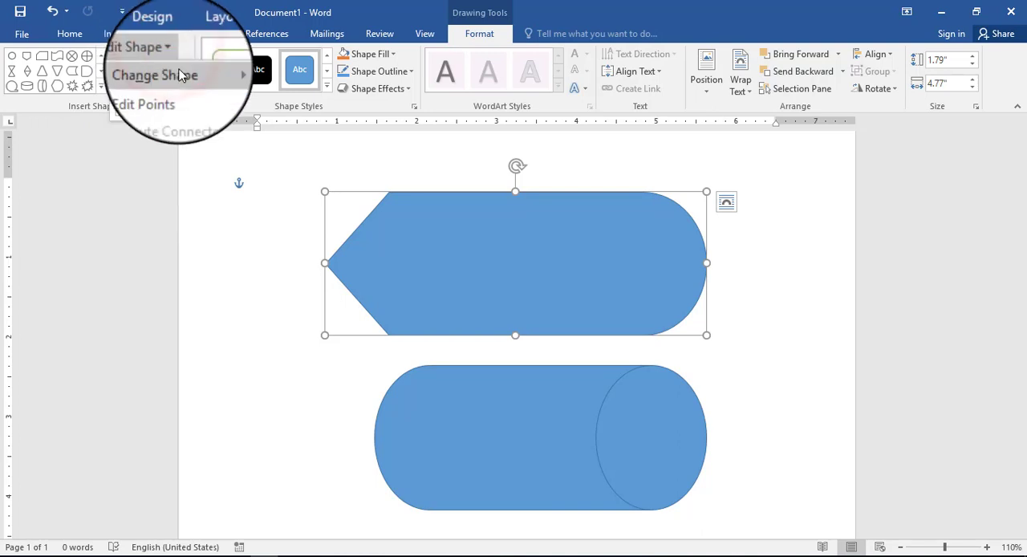
mouse_move(181, 75)
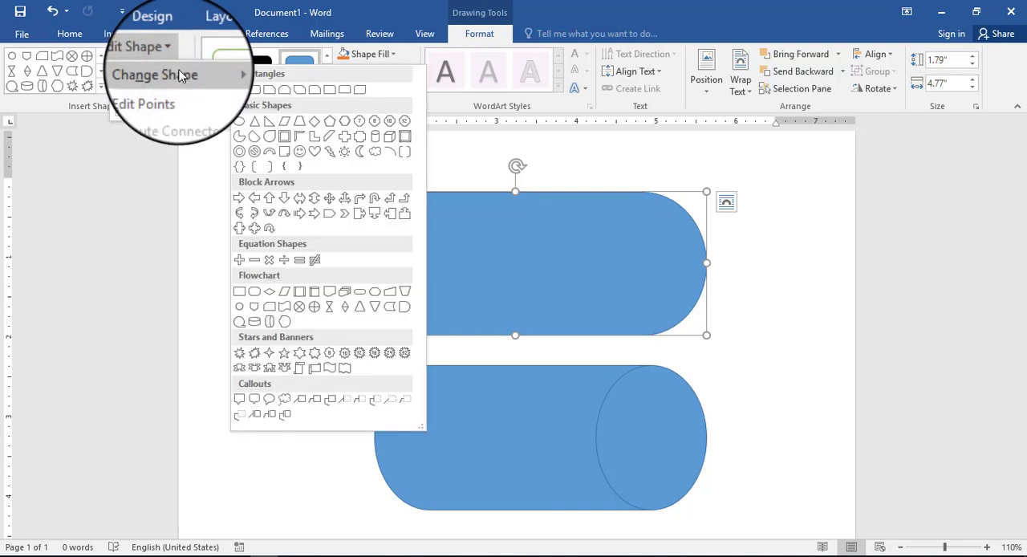
left_click(312, 155)
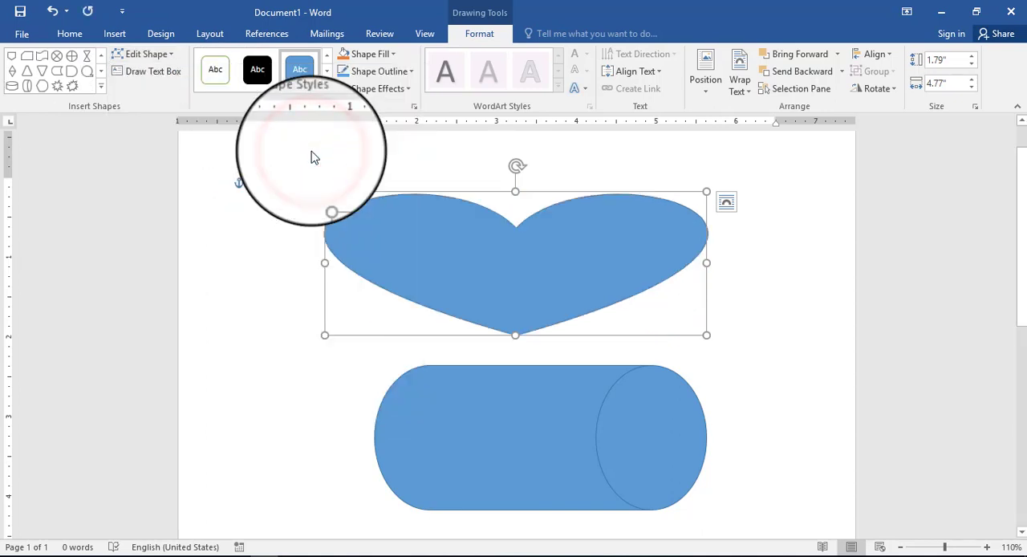
Step: Resize the heart to about 2.88" wide and 2.59" high and place it centrally above the cylinder
left_click_drag(515, 192, 516, 150)
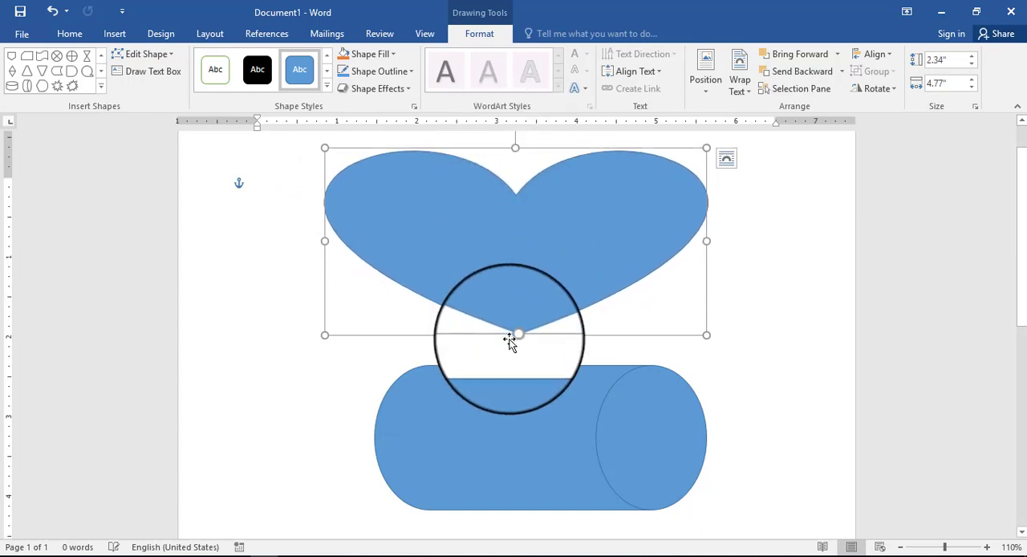
left_click_drag(515, 335, 515, 354)
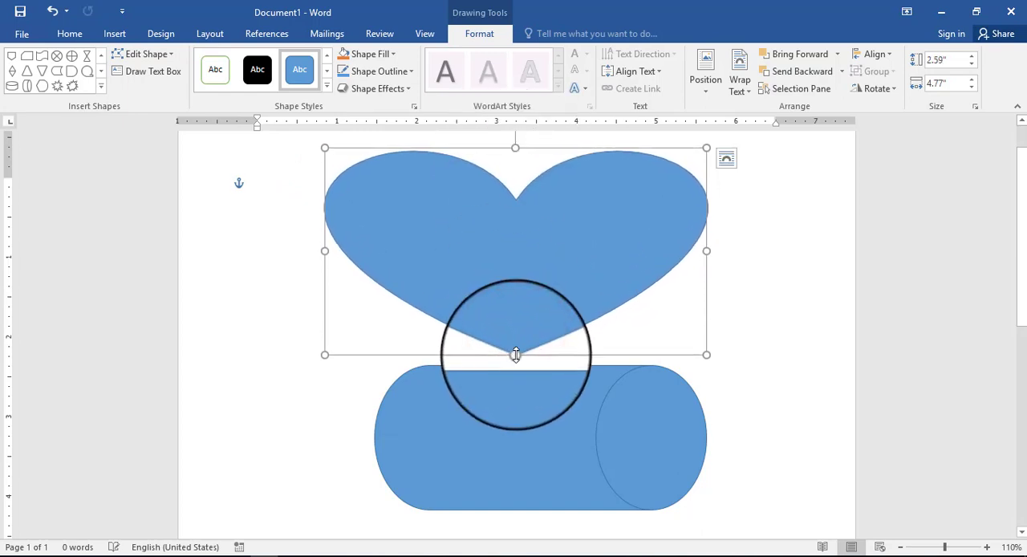
left_click_drag(324, 251, 457, 261)
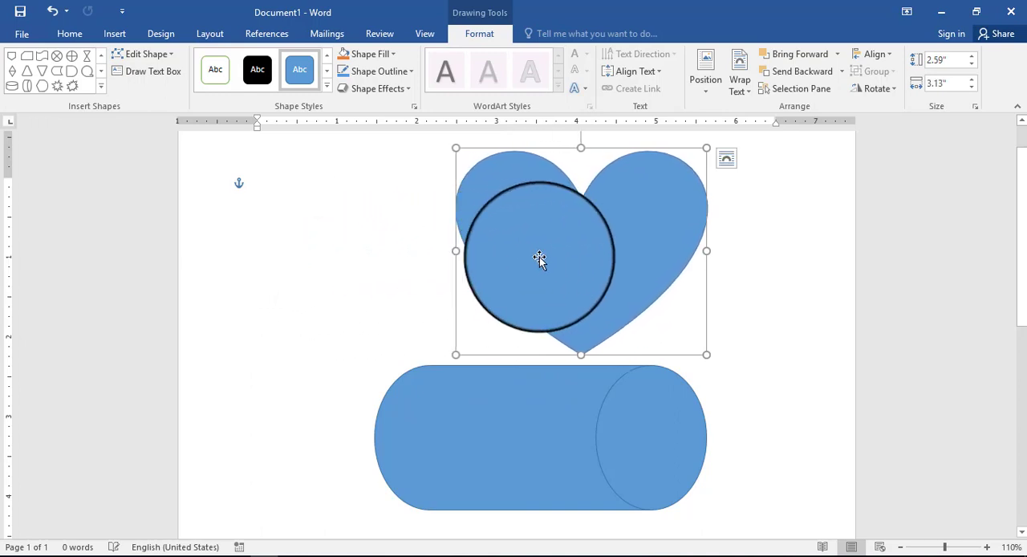
left_click_drag(539, 258, 484, 257)
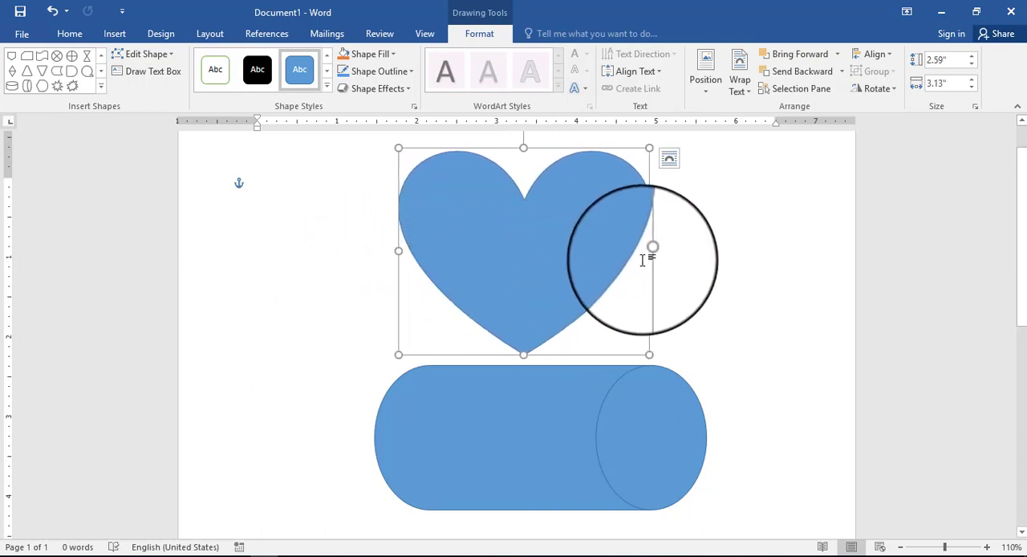
left_click_drag(650, 254, 629, 254)
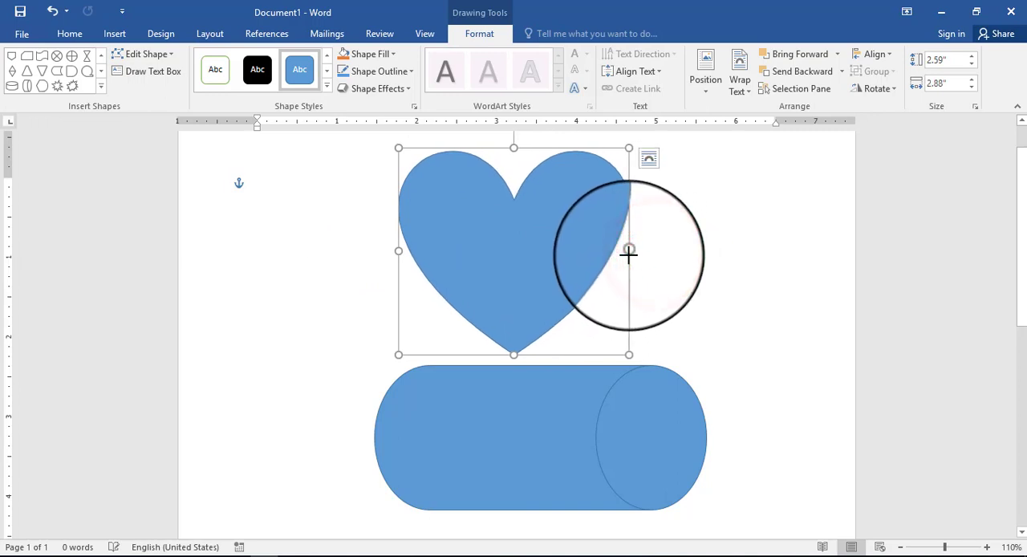
Step: Edit the heart's points, pulling its upper notch down toward the tip to reshape it to about 1.59" high and 2.9" wide
left_click(170, 54)
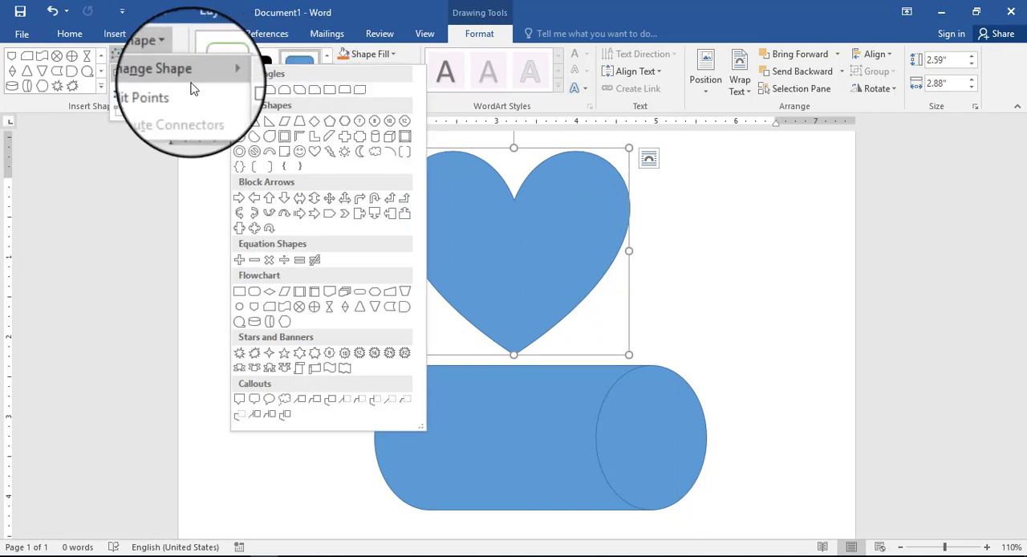
left_click(189, 92)
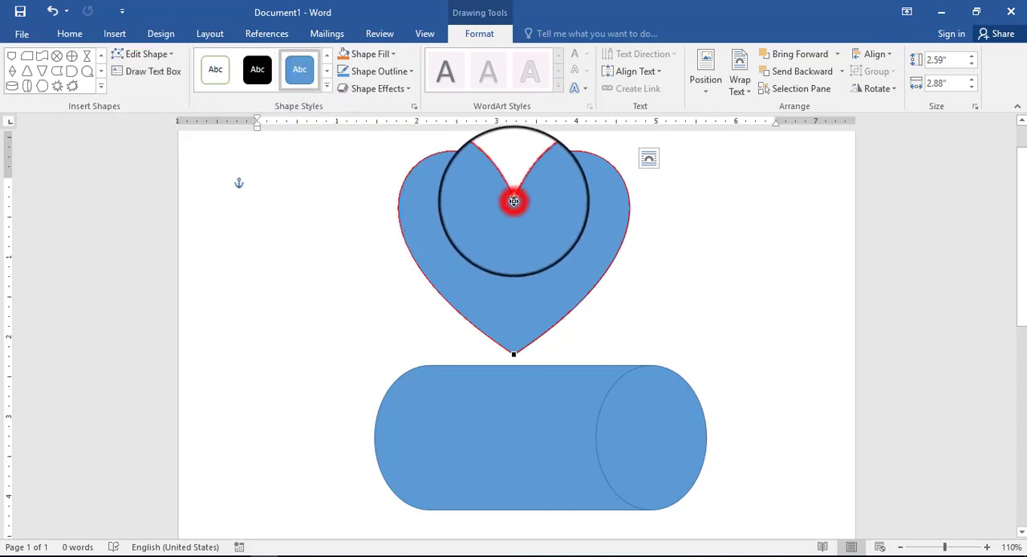
left_click_drag(514, 201, 511, 262)
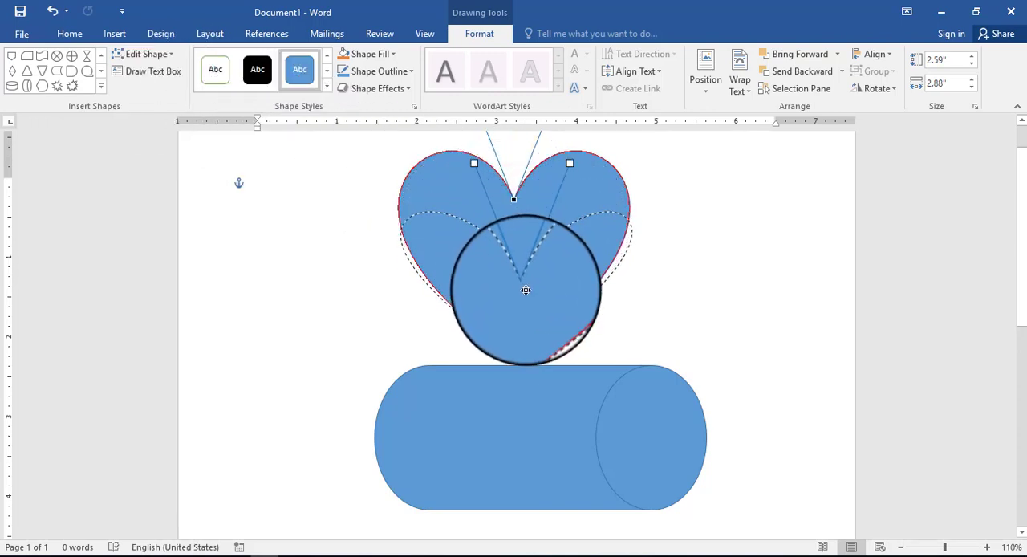
left_click_drag(510, 308, 510, 322)
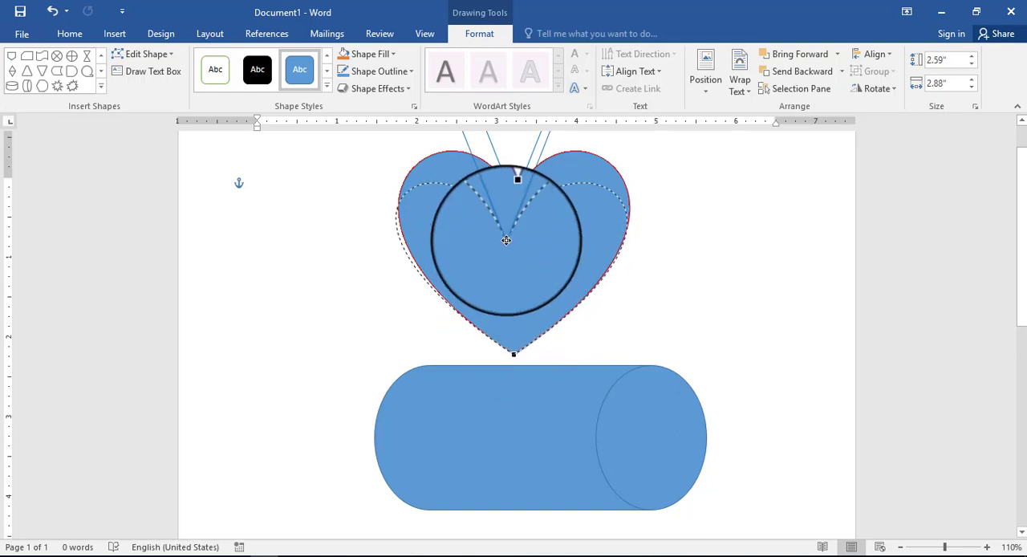
left_click_drag(341, 243, 534, 356)
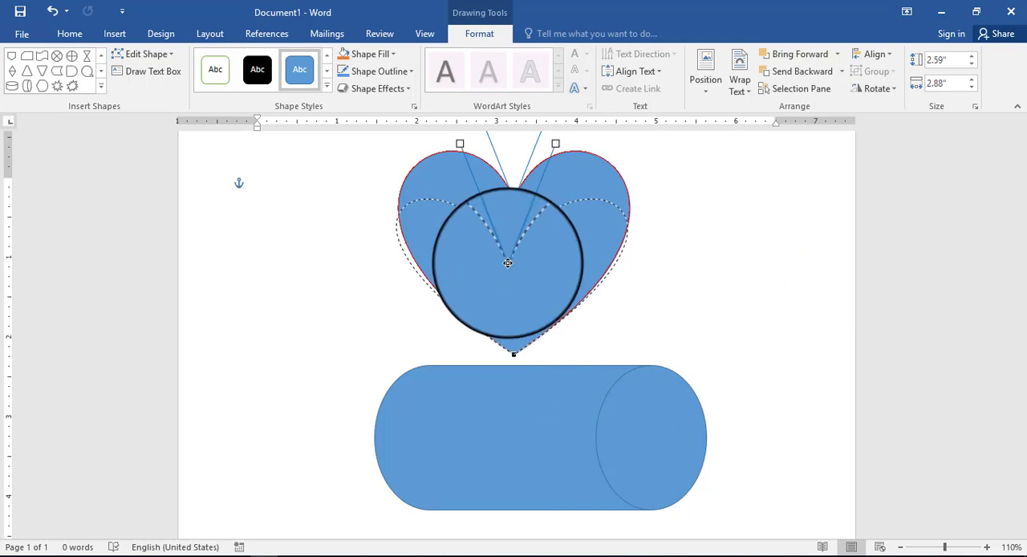
left_click_drag(508, 205, 518, 203)
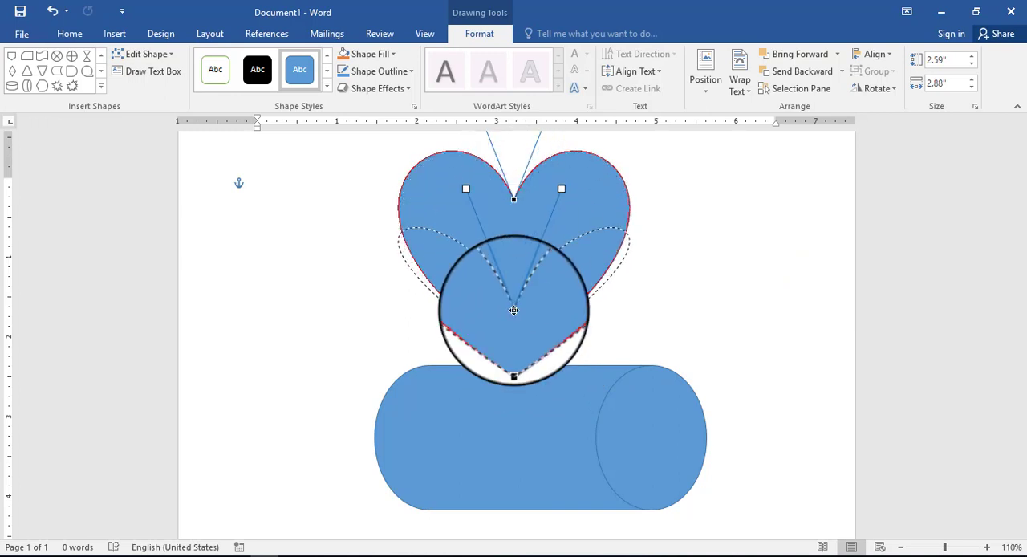
left_click_drag(514, 310, 513, 309)
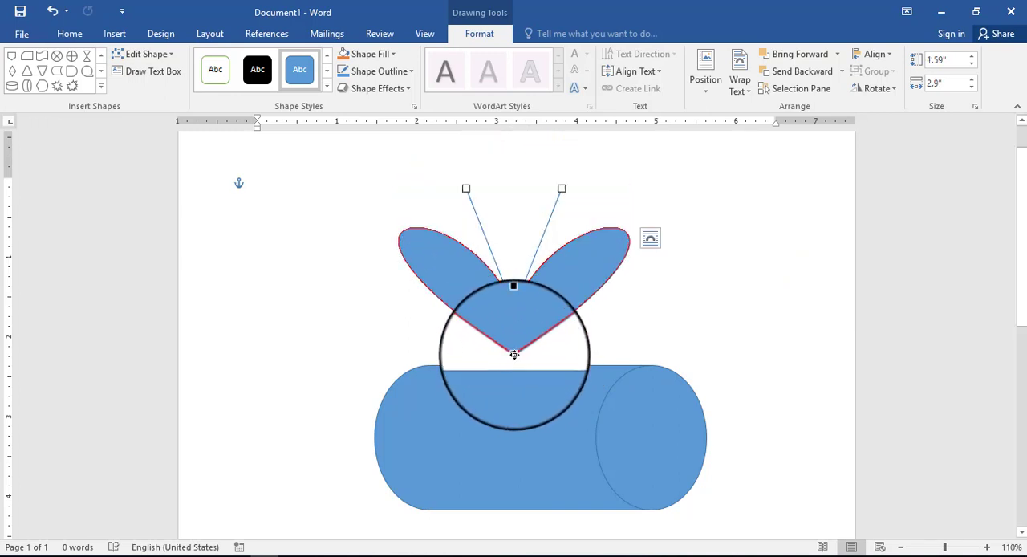
Step: Reshape the heart by pulling its tip left, its notch right and a curve handle outward, to about 1.72" high and 3.76" wide
left_click_drag(514, 354, 439, 337)
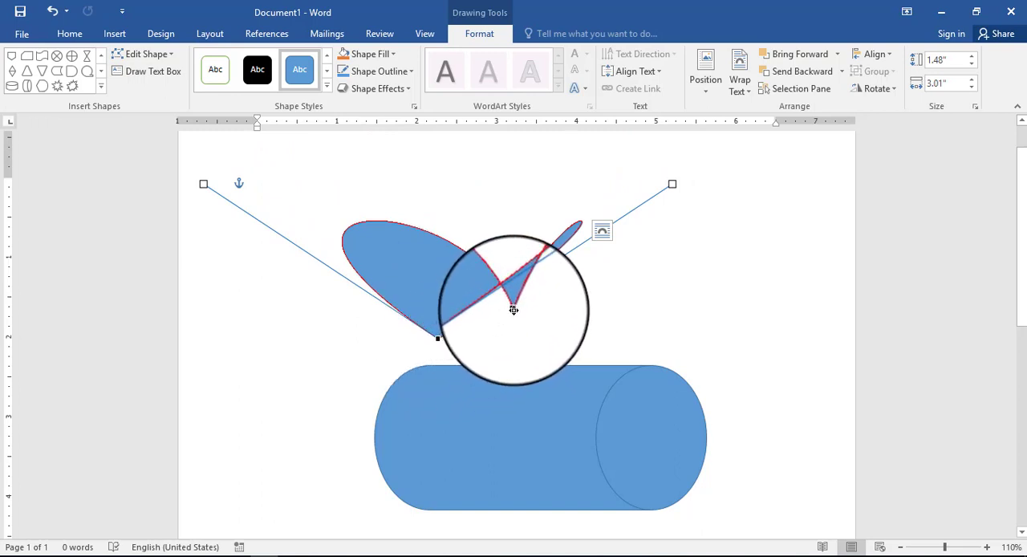
left_click_drag(514, 310, 665, 353)
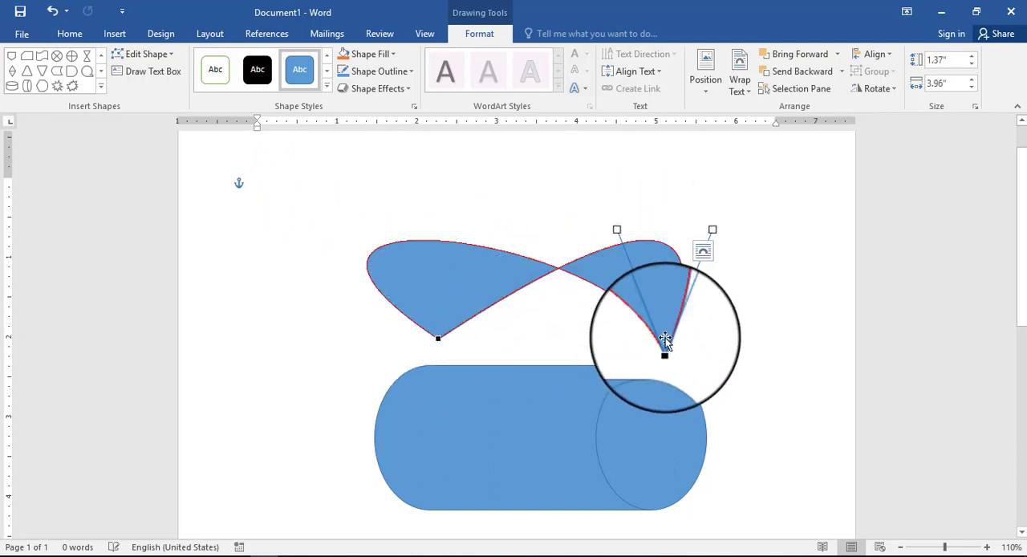
left_click_drag(616, 230, 790, 201)
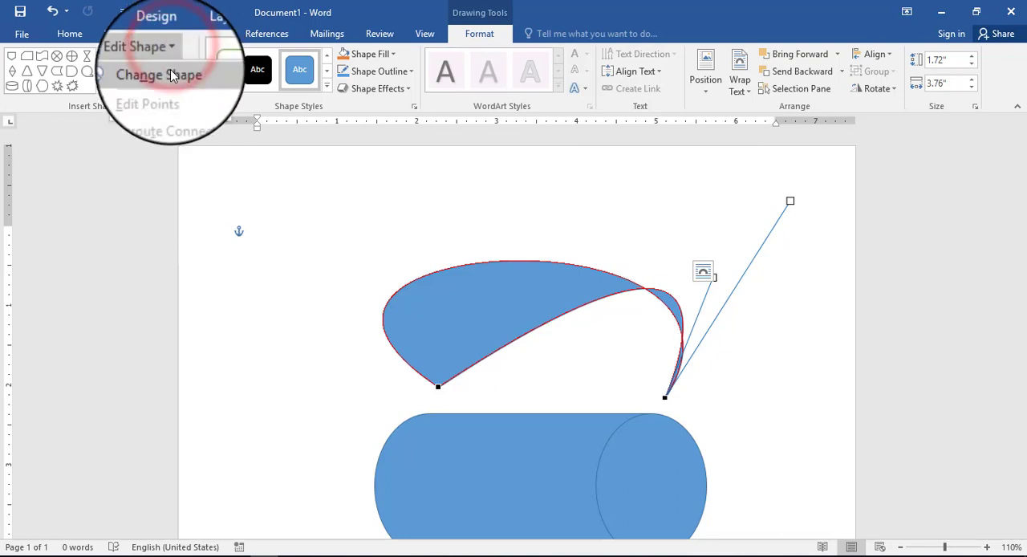
left_click(174, 74)
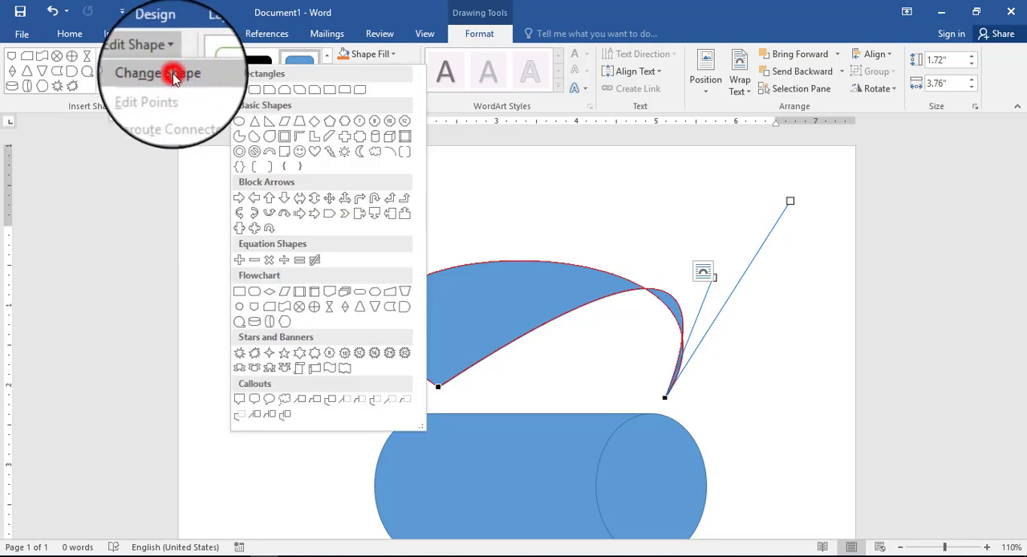
left_click(450, 177)
key("Escape")
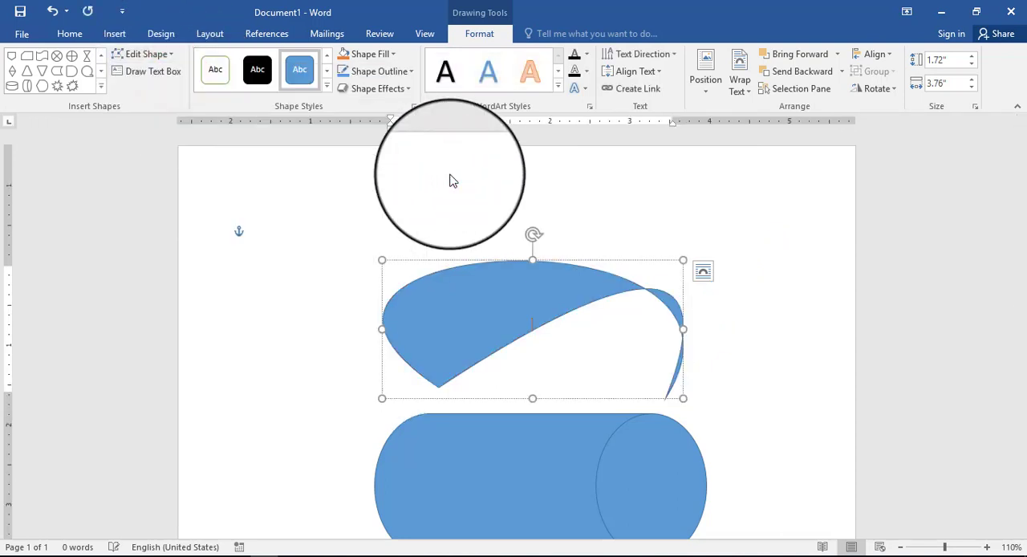
left_click(498, 287)
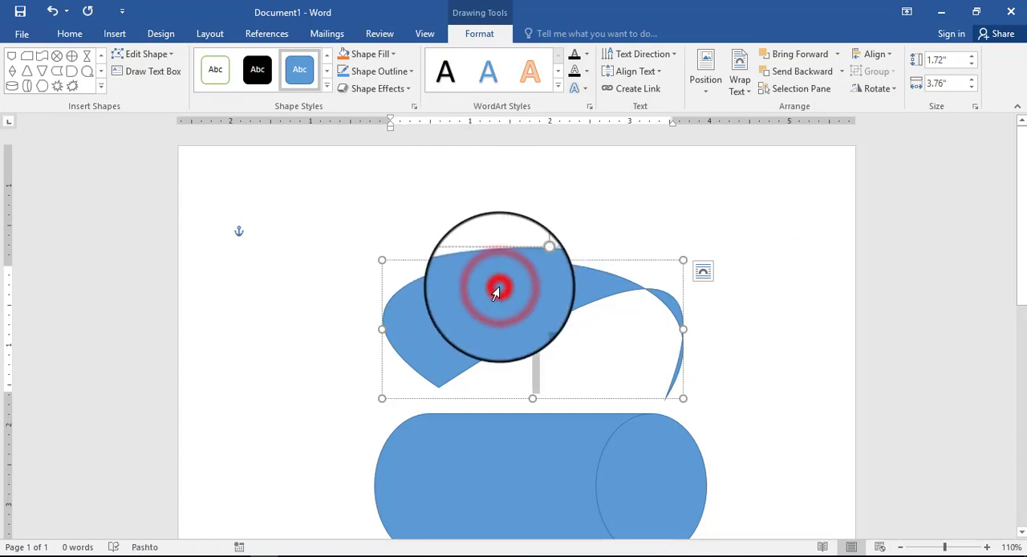
left_click(484, 294)
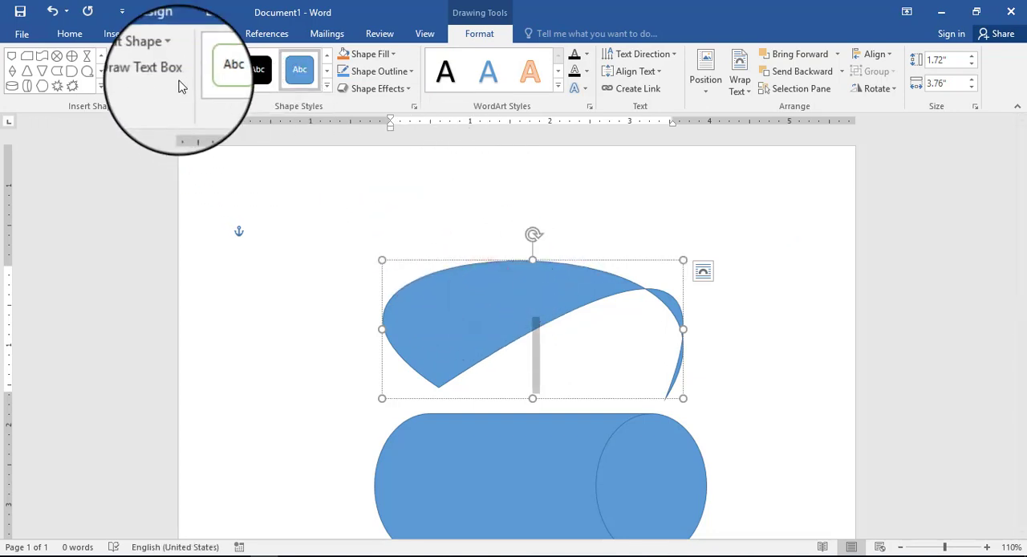
left_click(146, 54)
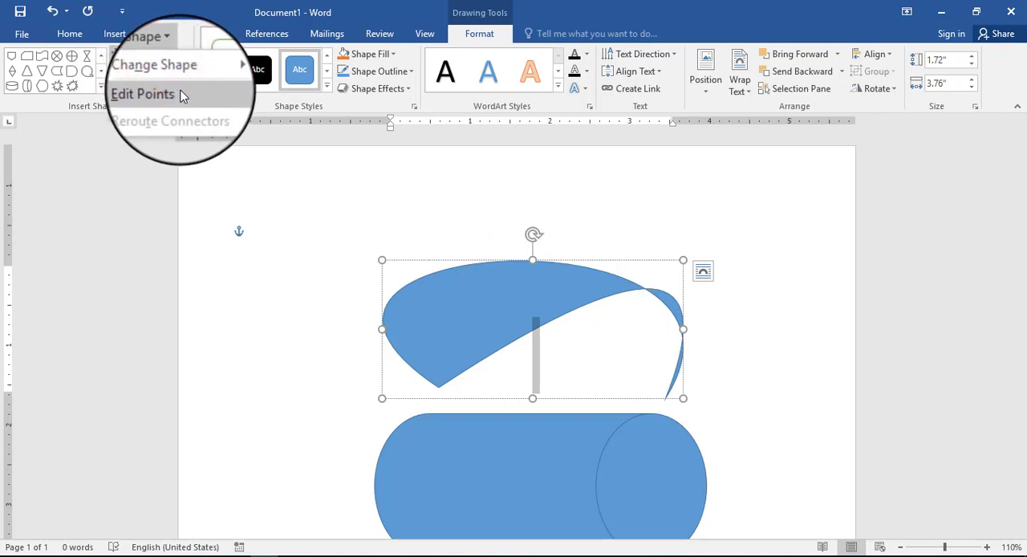
left_click(289, 216)
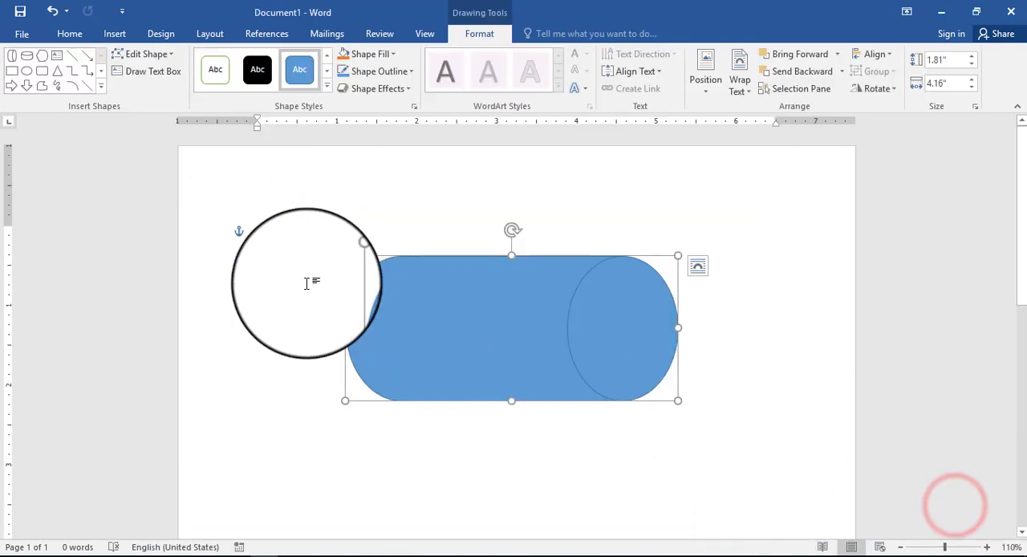
Step: Apply the solid orange theme style with a white outline to the cylinder, and replace it with the yellow gradient preset
left_click(327, 81)
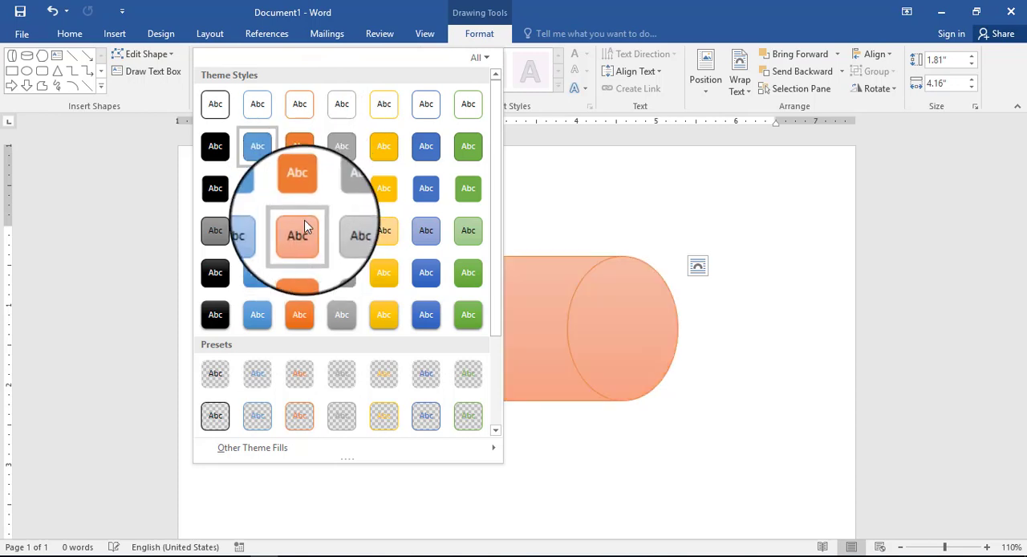
left_click(308, 193)
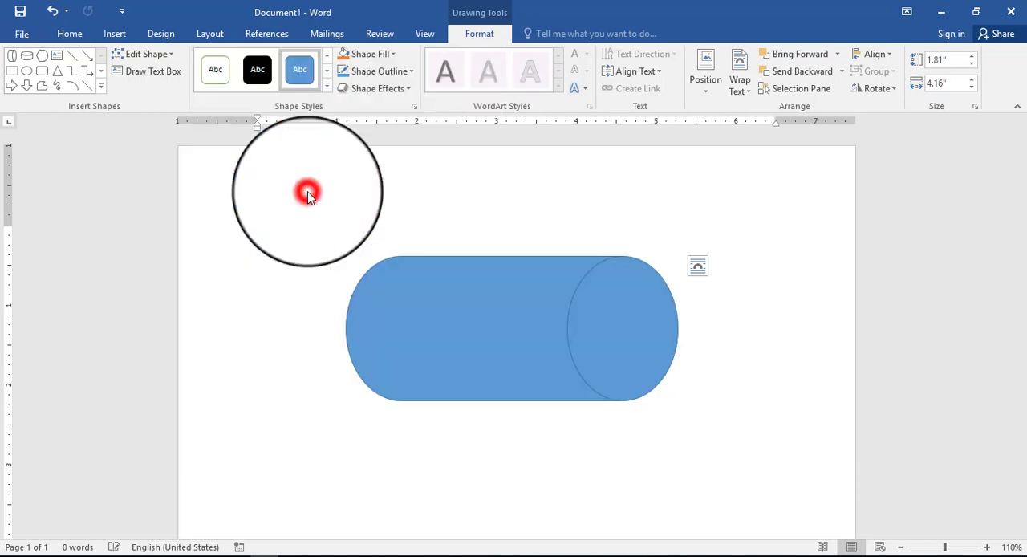
left_click(327, 86)
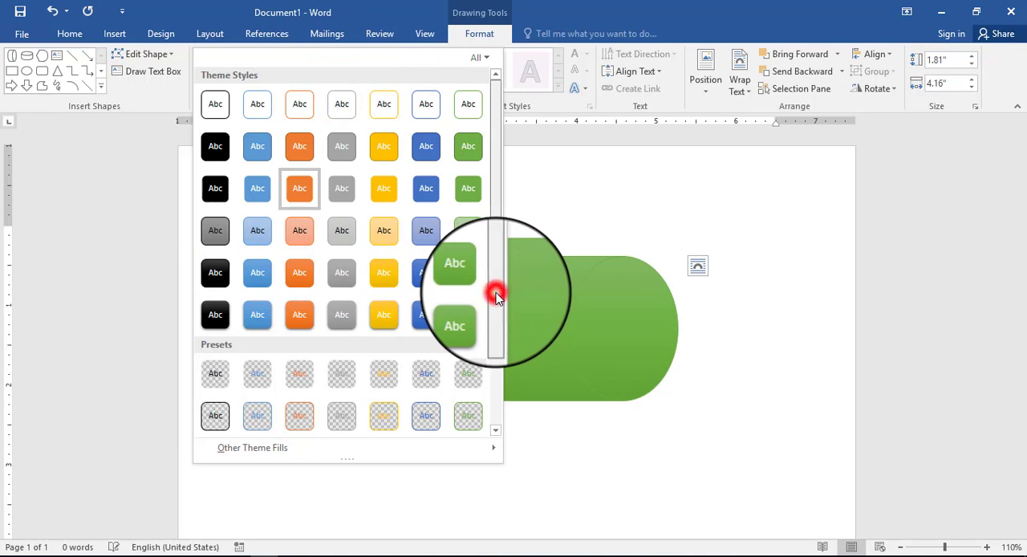
left_click_drag(496, 295, 492, 383)
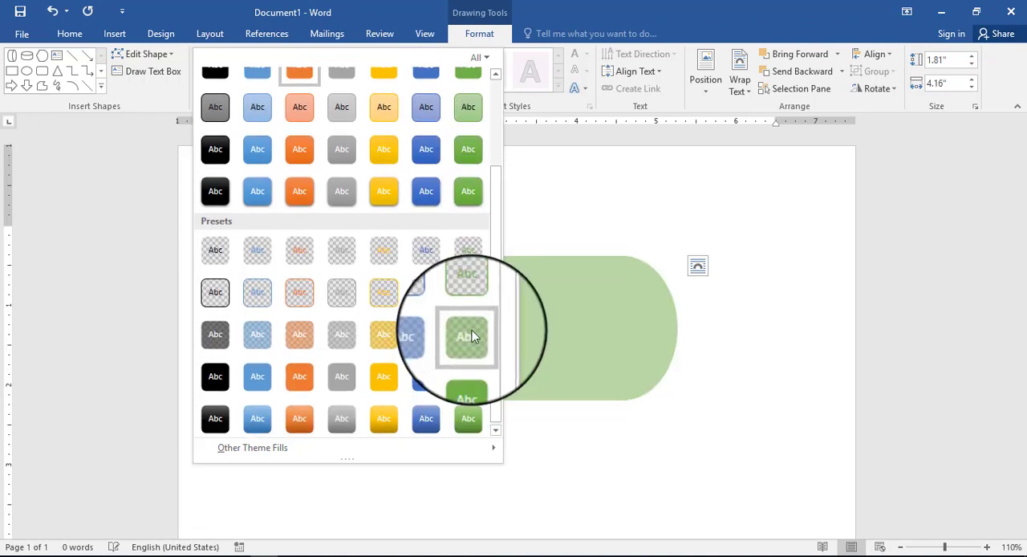
left_click(384, 418)
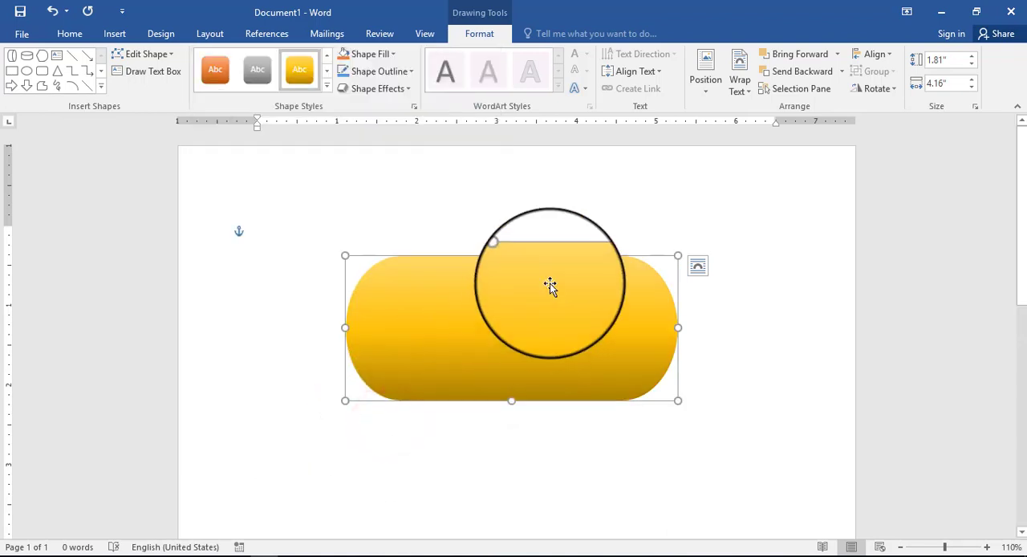
left_click(589, 228)
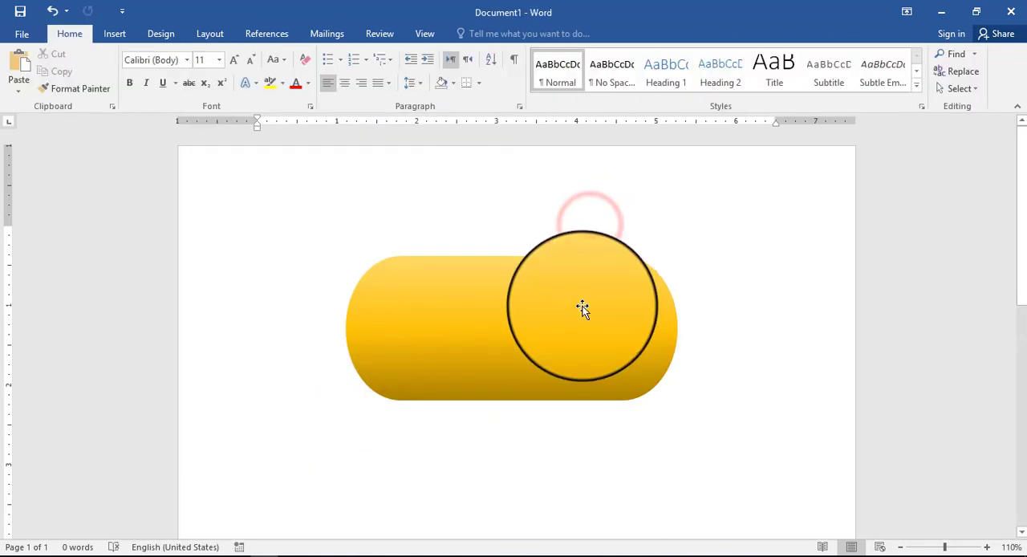
Step: Restyle the cylinder with the orange gradient preset and replace that with the solid green preset
left_click(582, 309)
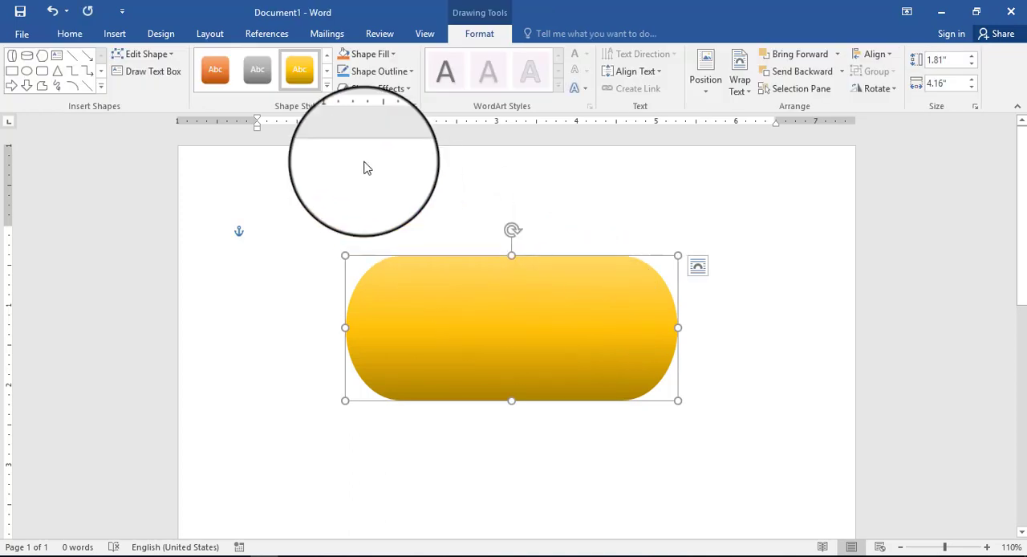
left_click(263, 83)
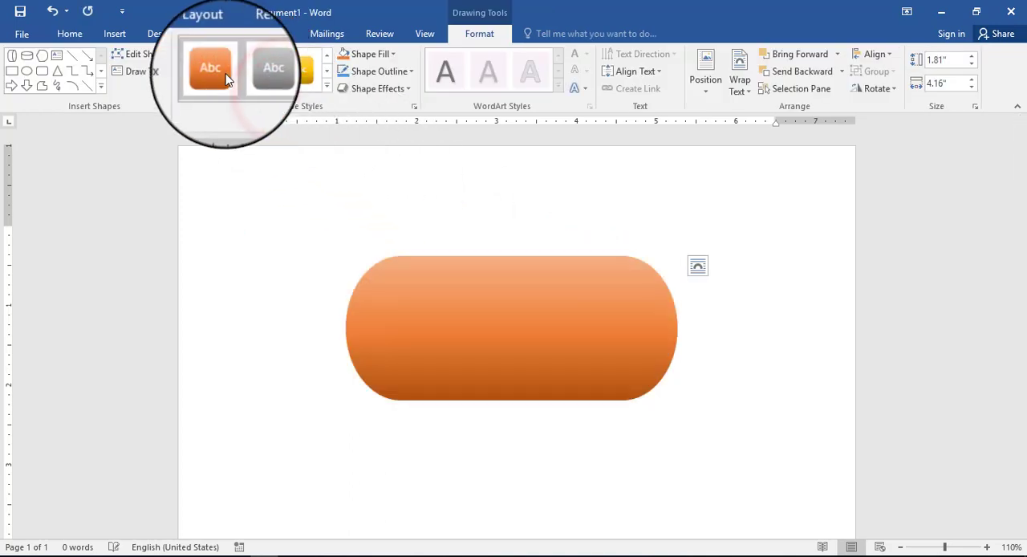
left_click(227, 75)
left_click(333, 92)
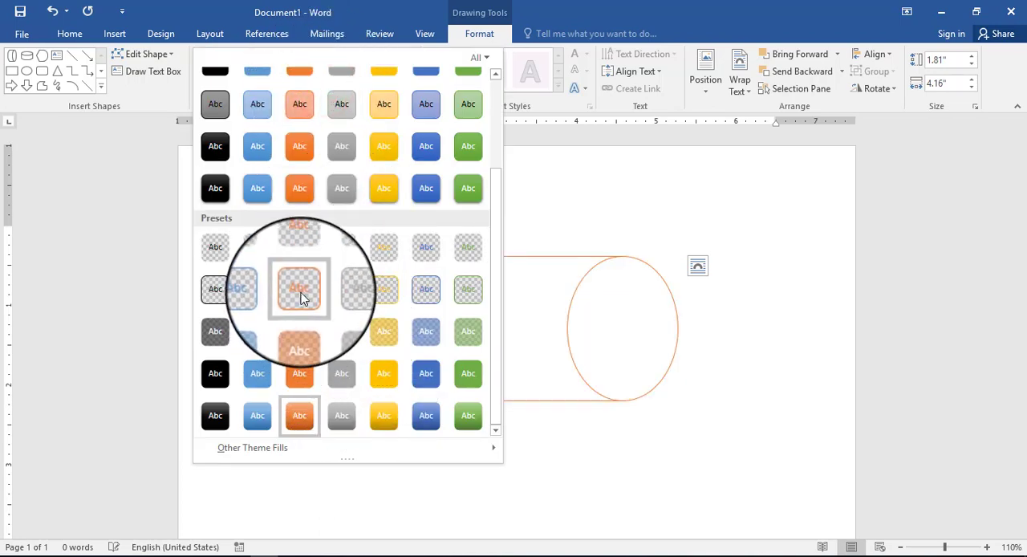
left_click(465, 381)
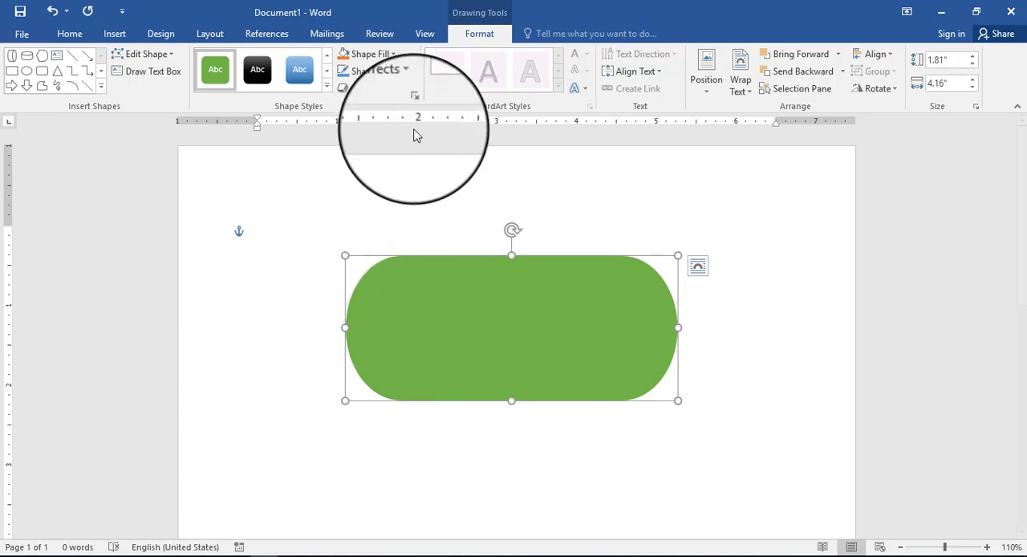
Step: Fill the shape with a custom dark green, RGB 43, 122, 12
left_click(393, 54)
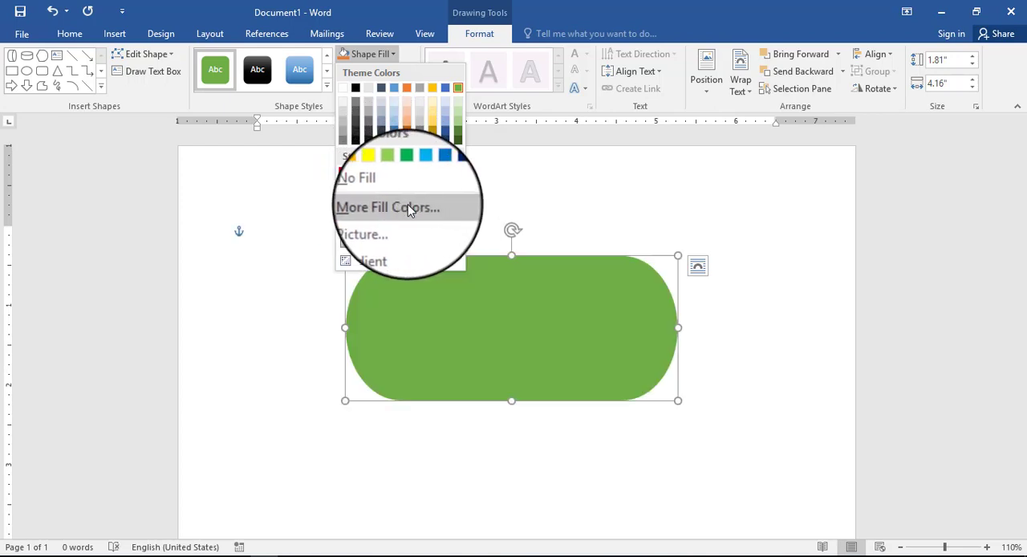
left_click(410, 205)
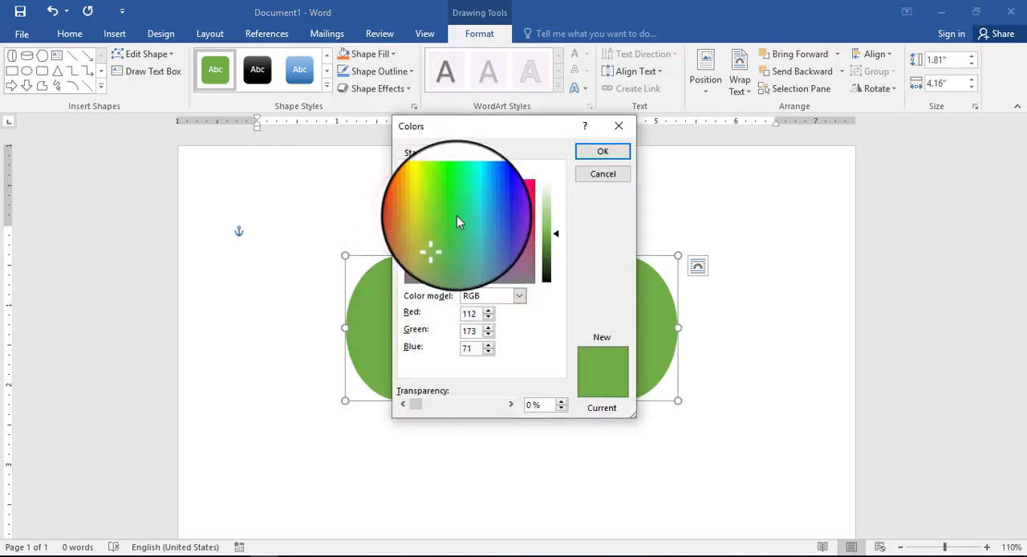
left_click_drag(439, 233, 441, 199)
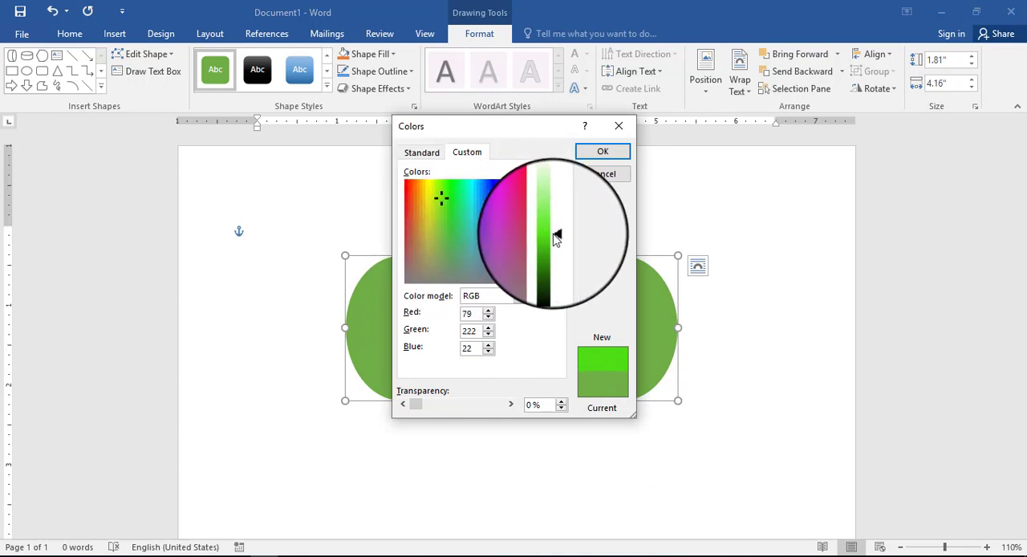
left_click_drag(558, 241, 556, 256)
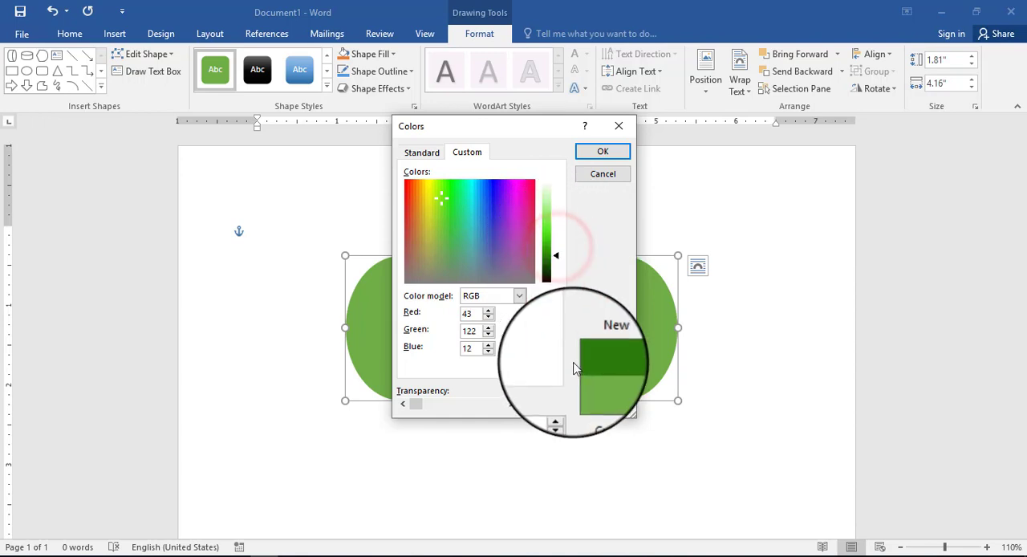
left_click(604, 153)
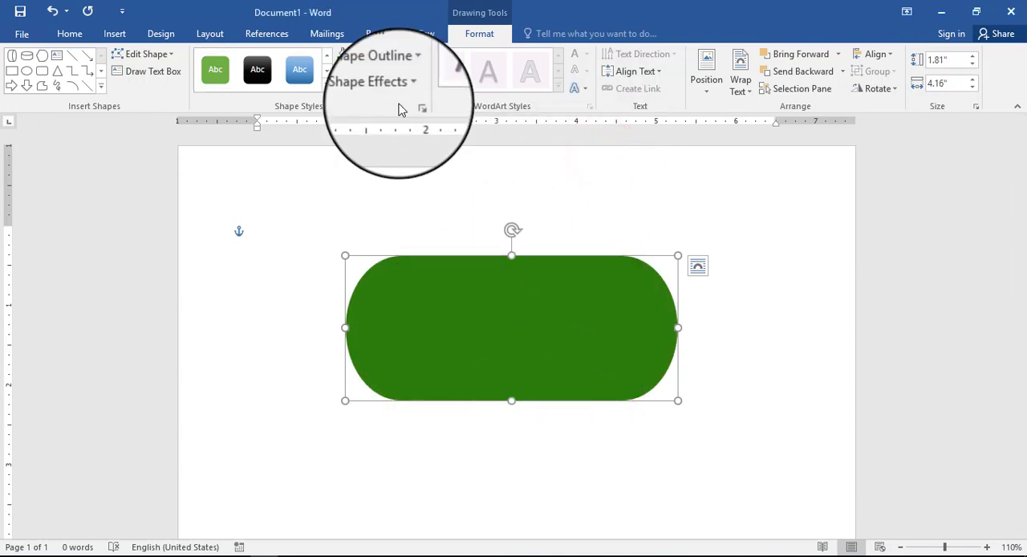
Step: Fill the shape with the picture 150150111 from the Desktop folder دکارتن جورول
left_click(393, 53)
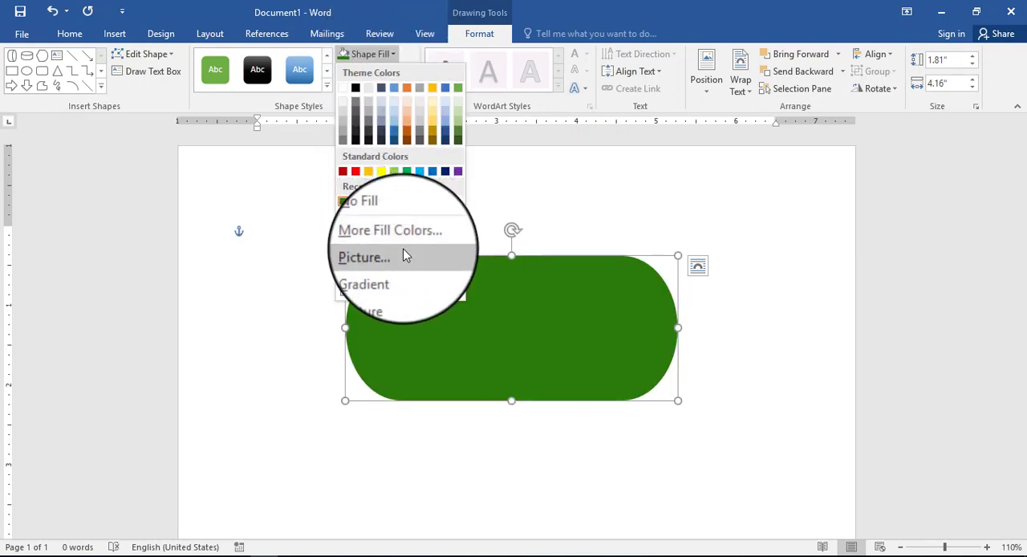
left_click(403, 255)
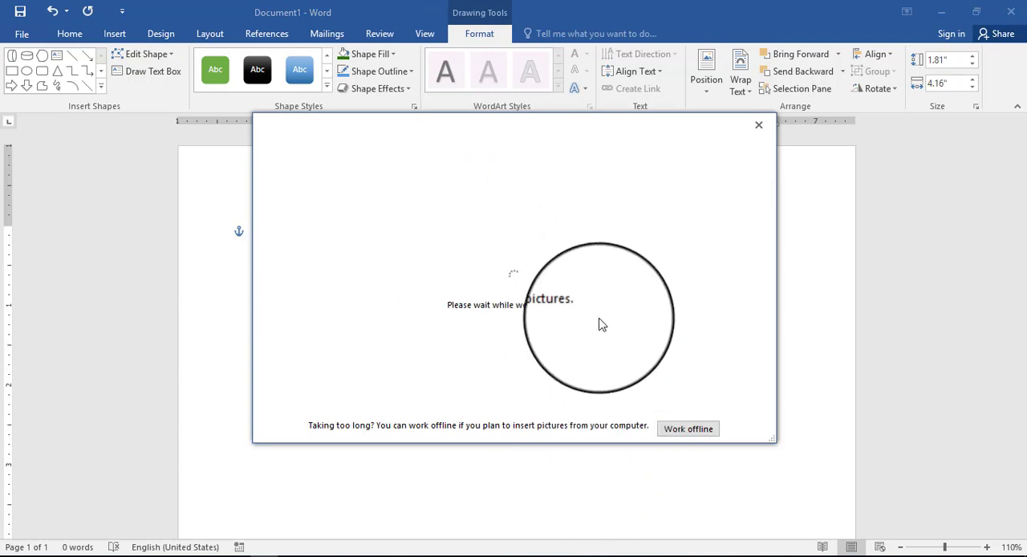
left_click(696, 431)
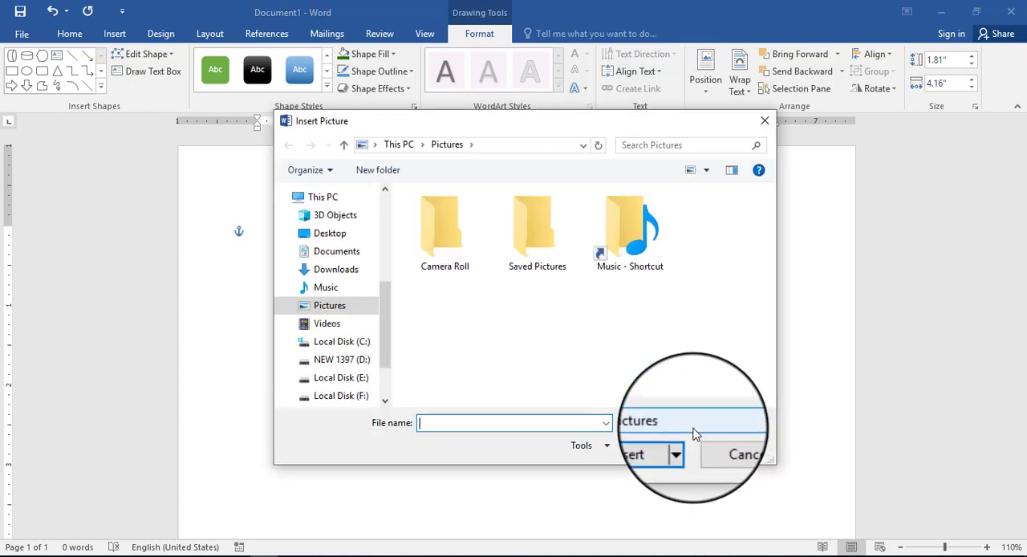
left_click(345, 232)
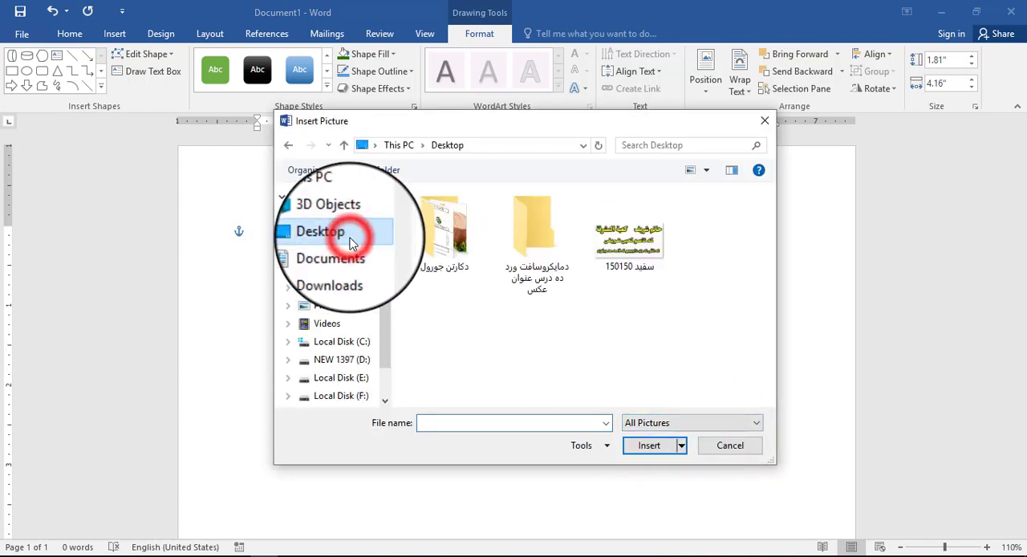
double_click(447, 240)
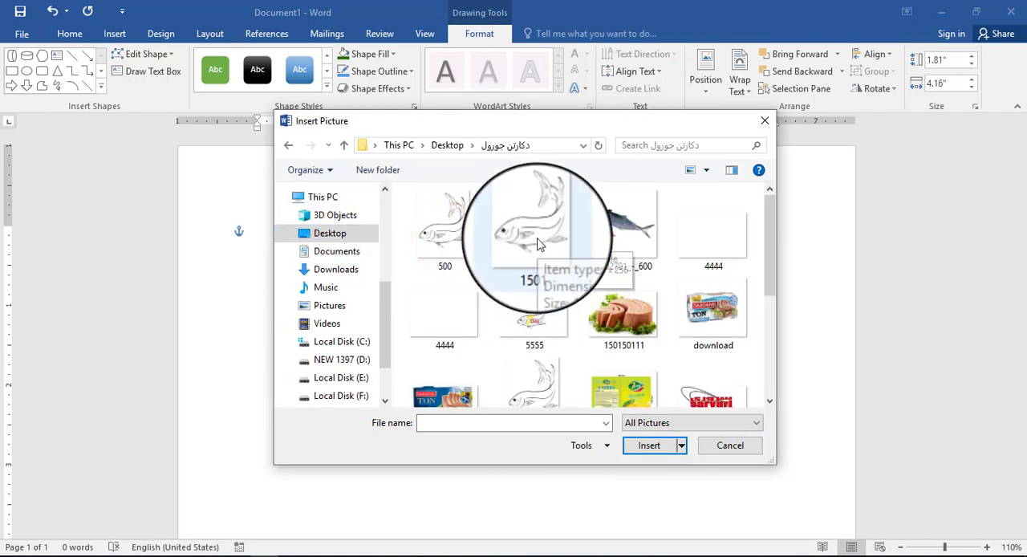
left_click(613, 302)
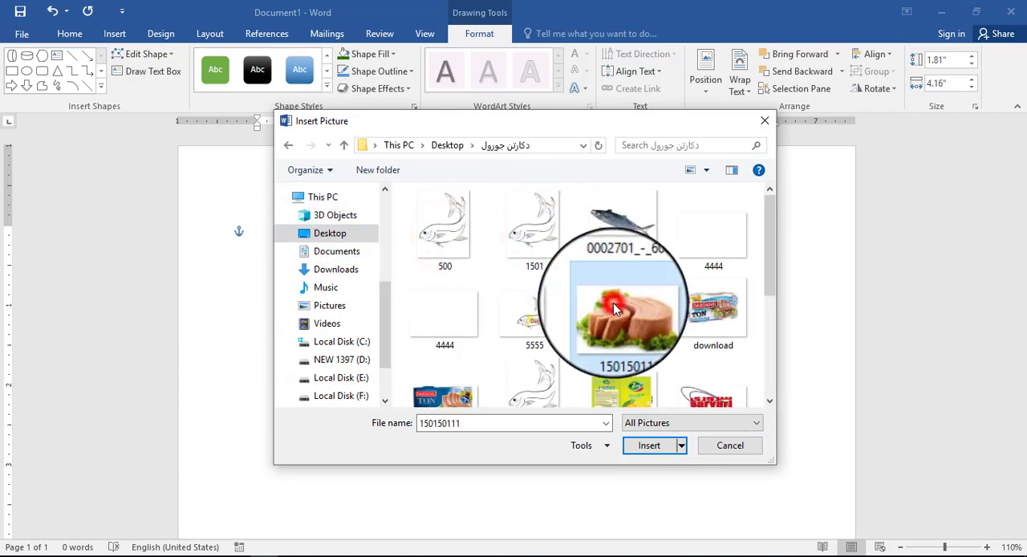
left_click(656, 448)
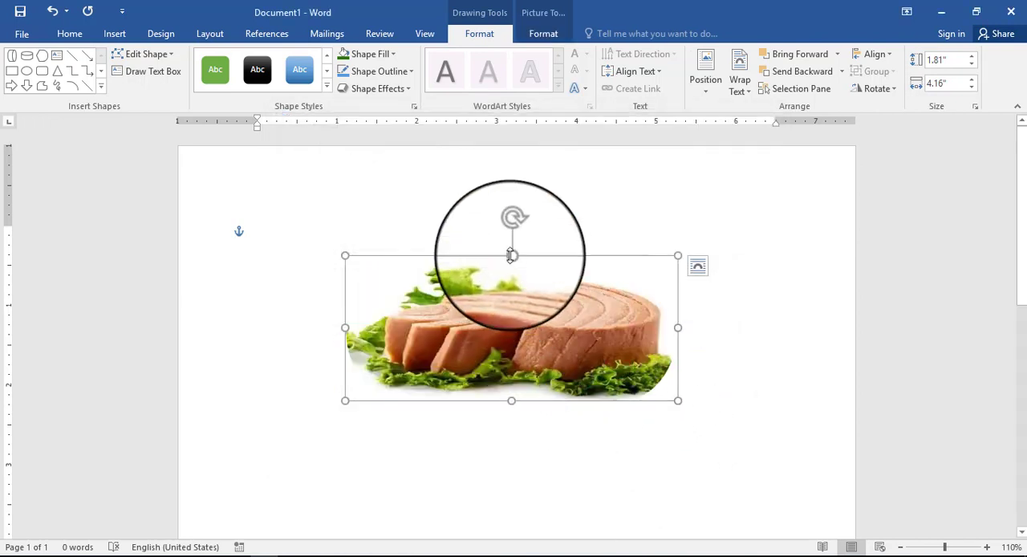
left_click(601, 193)
left_click(553, 317)
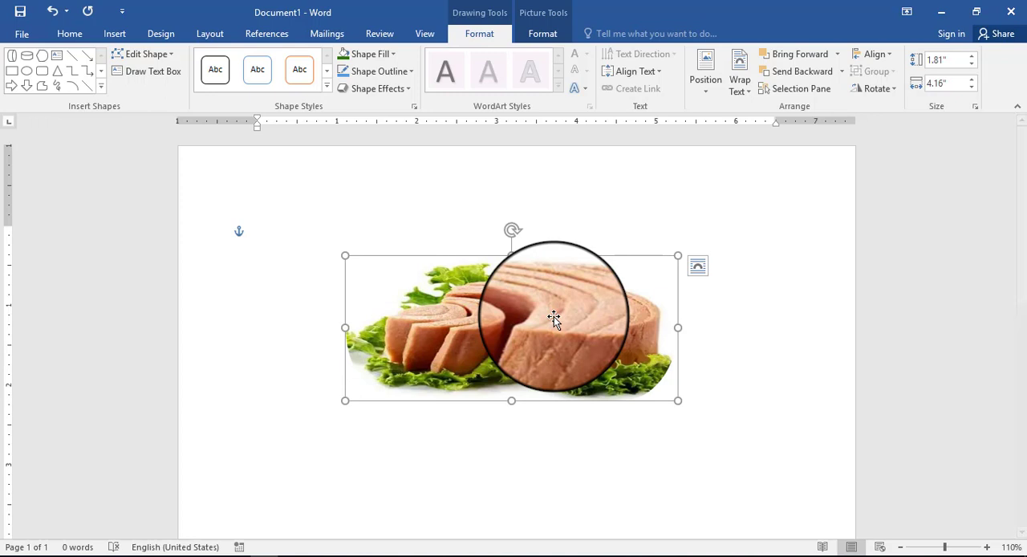
Step: Undo the picture fill and try a gradient from the Dark Variations on the cylinder
left_click(393, 54)
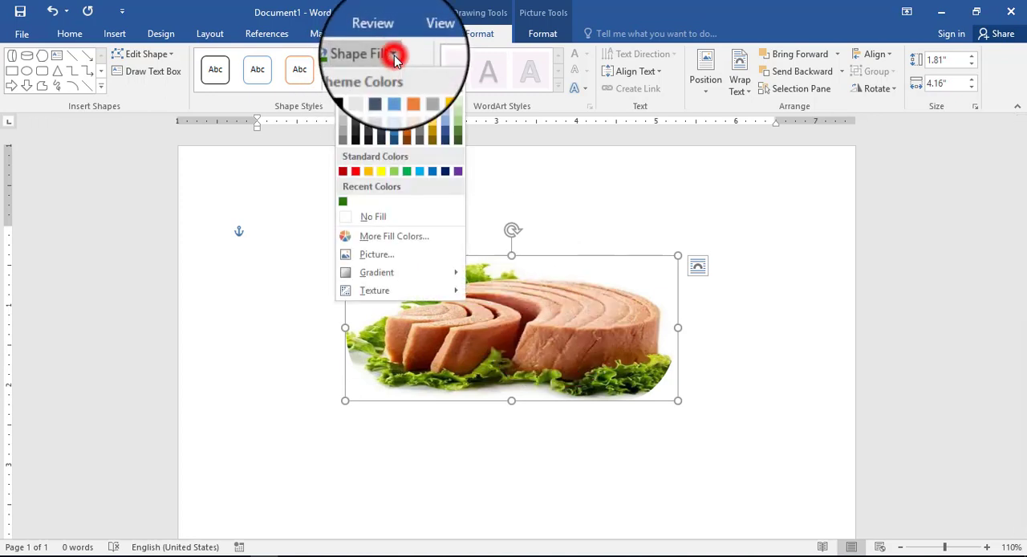
left_click(394, 56)
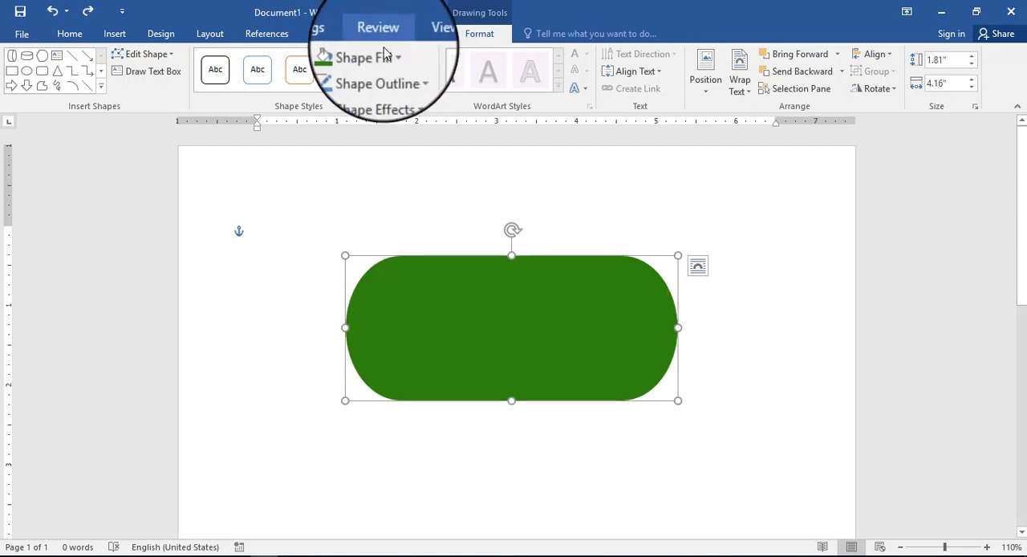
left_click(395, 56)
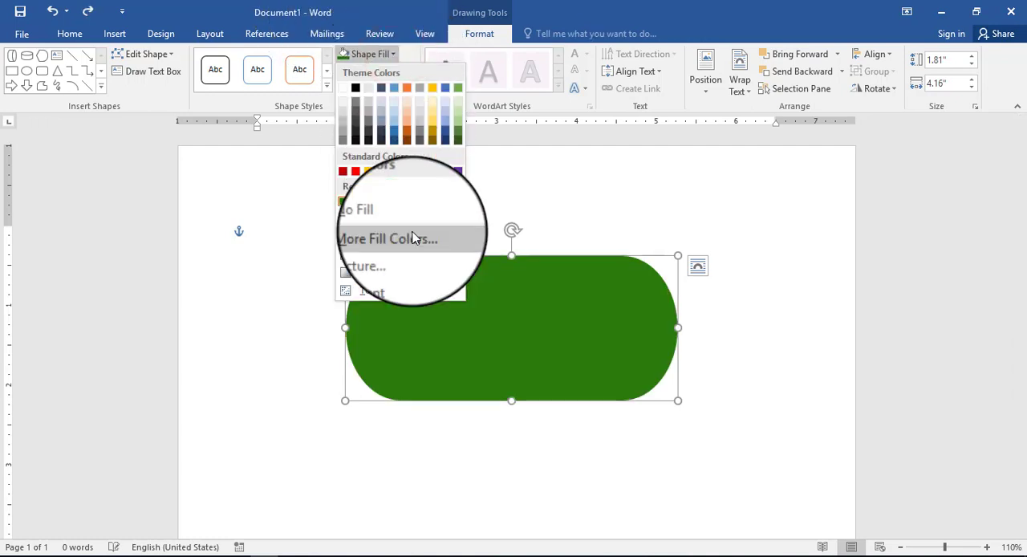
mouse_move(413, 275)
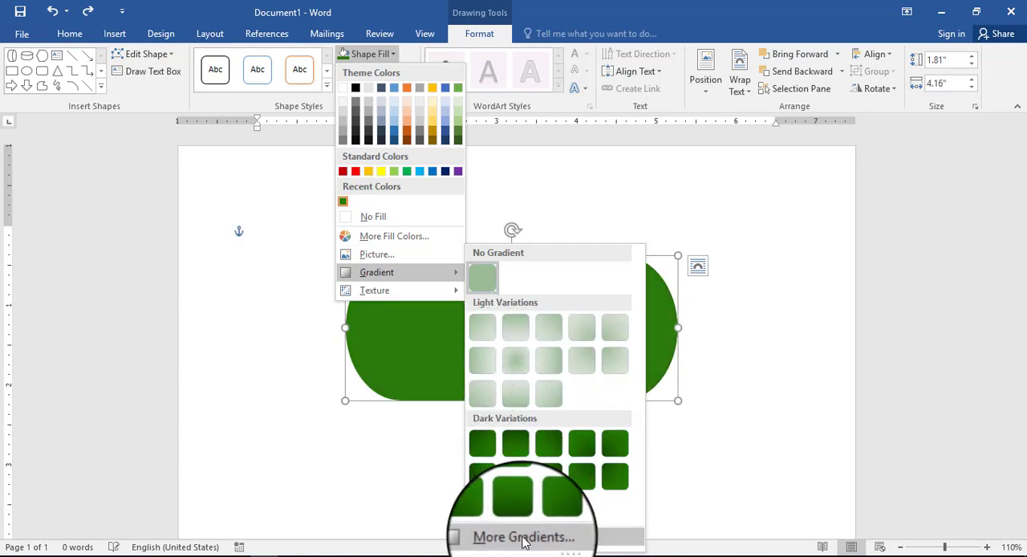
left_click(524, 482)
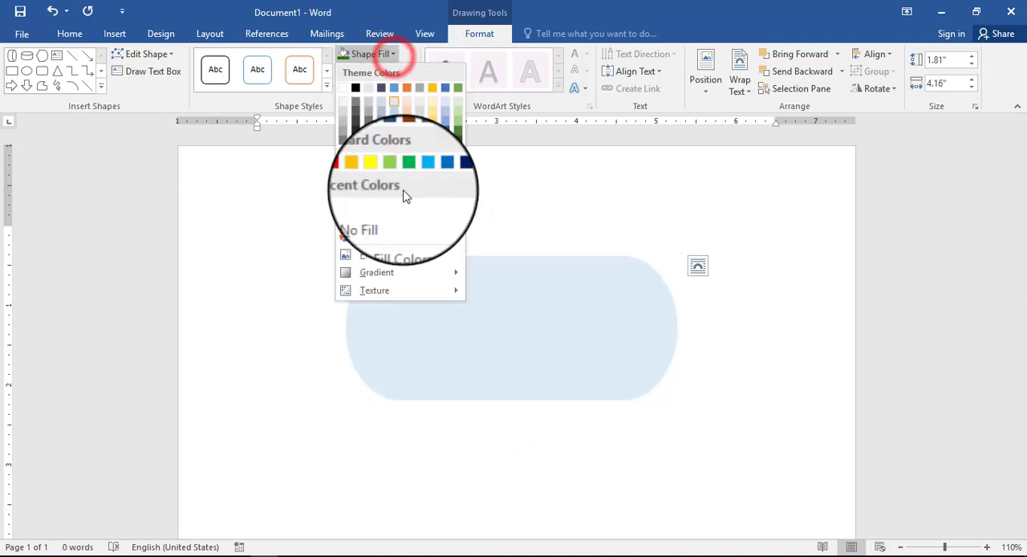
Step: Fill the cylinder with the tan woven texture at the end of the first row of textures
mouse_move(423, 292)
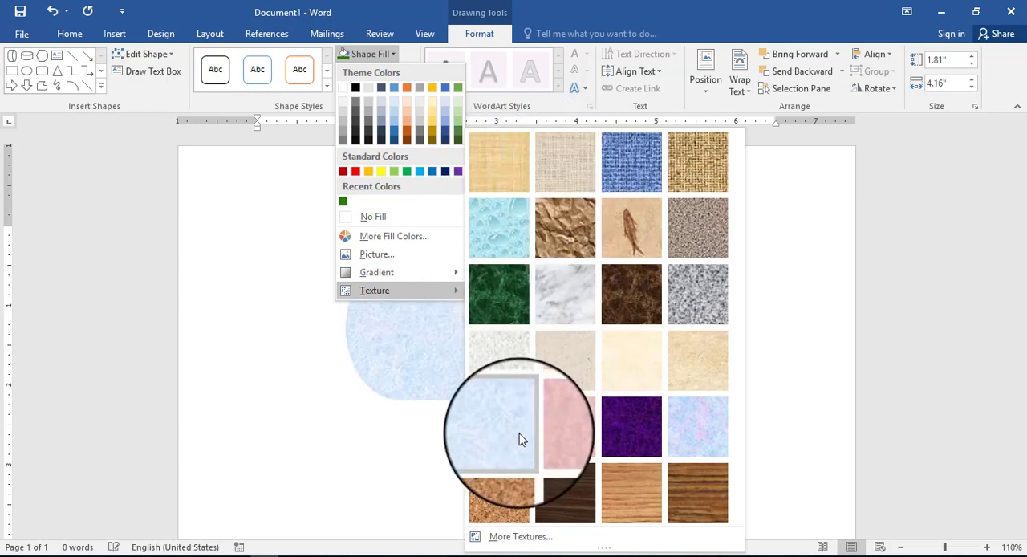
left_click(695, 186)
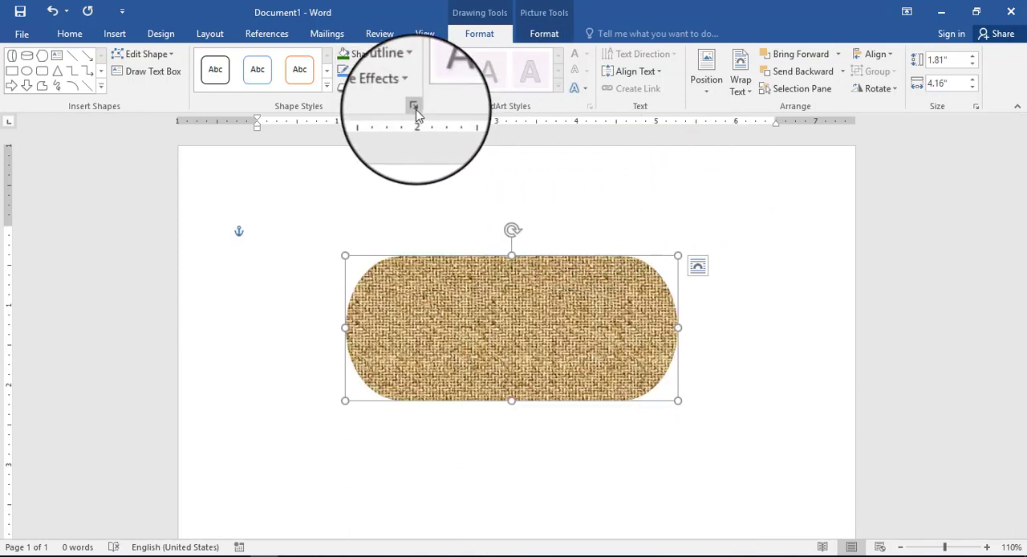
left_click(394, 53)
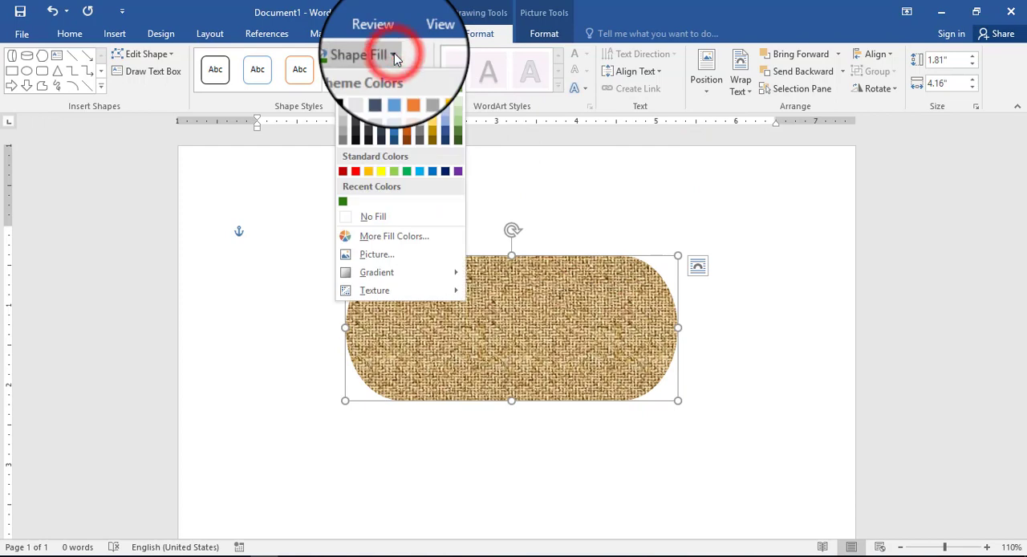
left_click(394, 53)
left_click(394, 53)
left_click(394, 53)
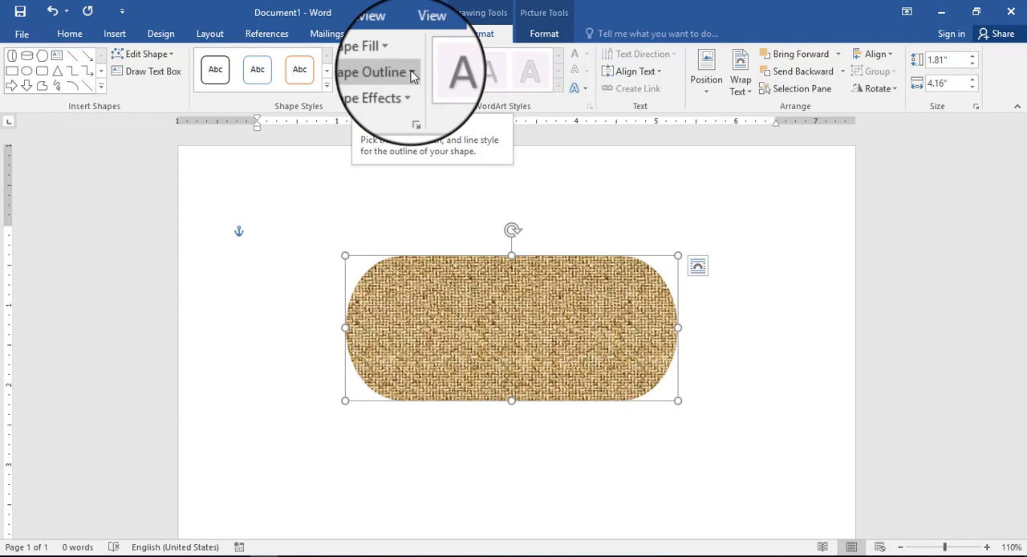
Step: Give the cylinder a standard yellow outline and set its weight to 3 pt
left_click(411, 72)
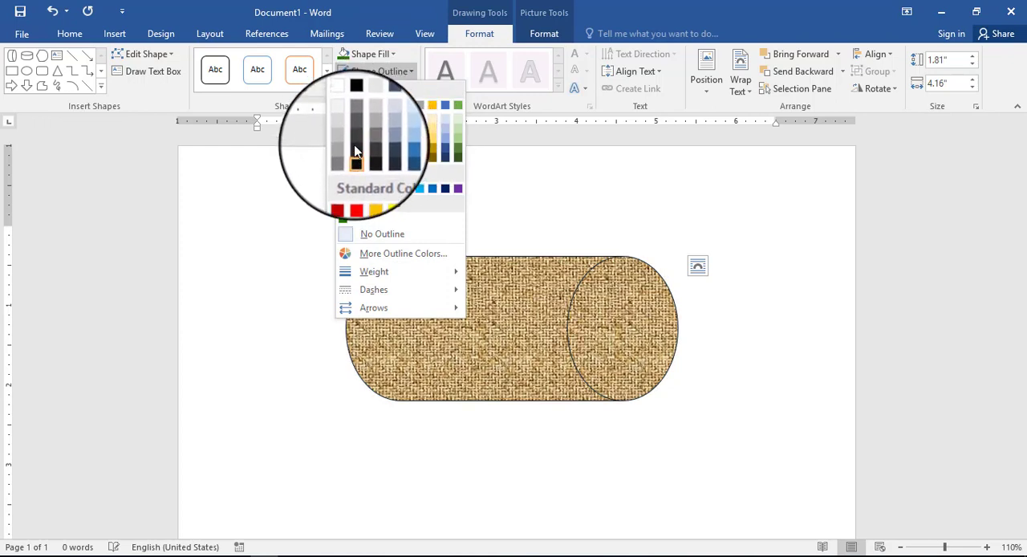
left_click(382, 190)
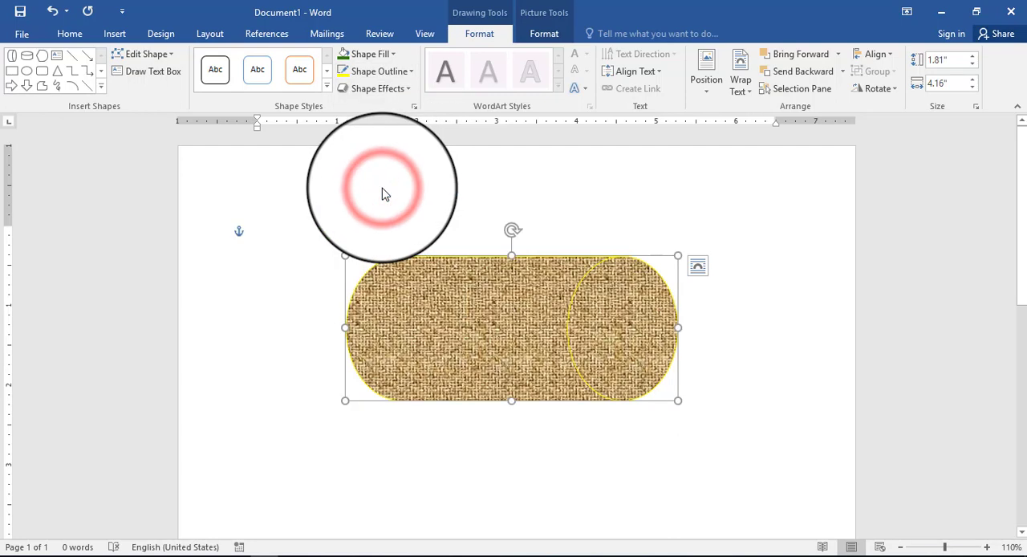
left_click(407, 71)
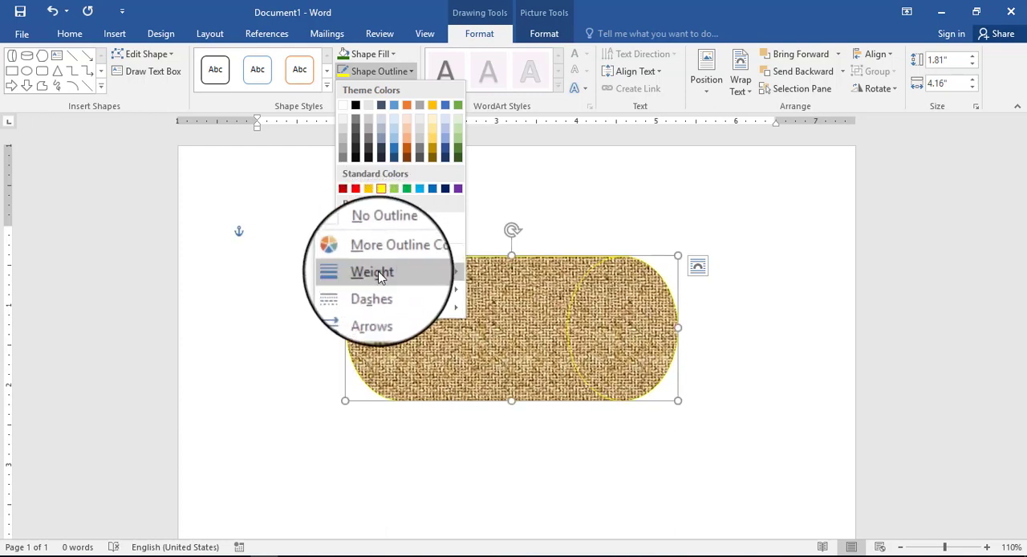
mouse_move(380, 276)
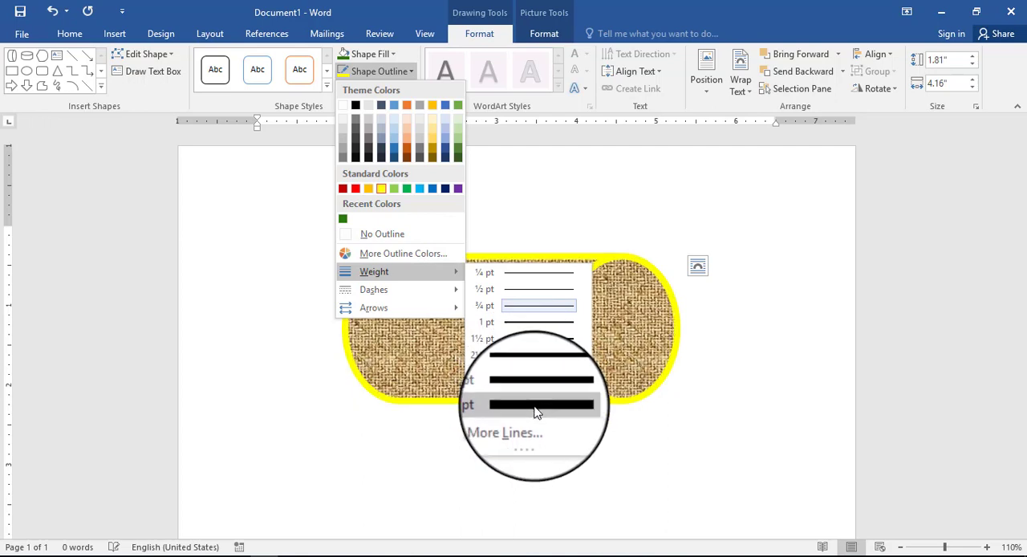
left_click(537, 374)
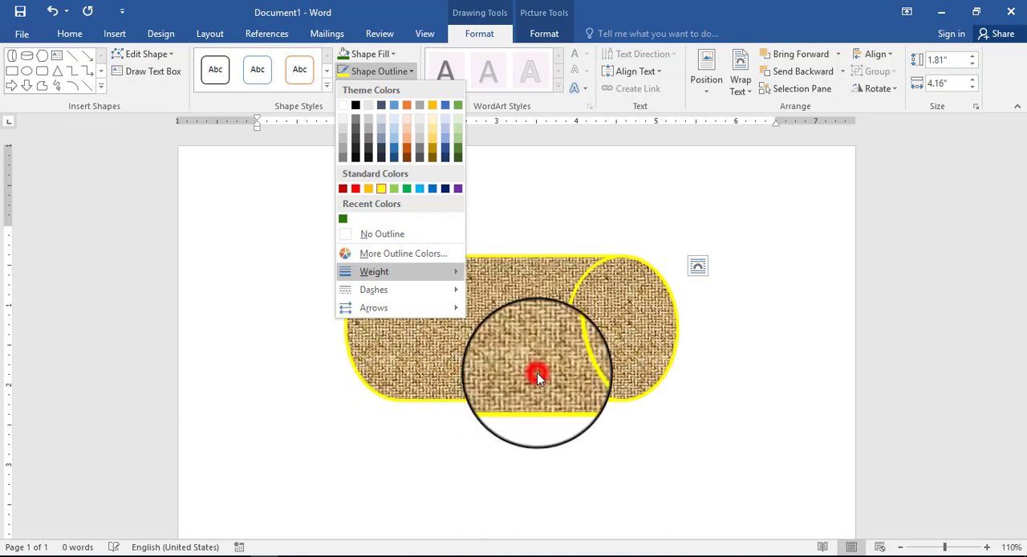
Step: Preview the dash styles on the cylinder's outline, keep the solid line, and look over the arrow styles
left_click(407, 71)
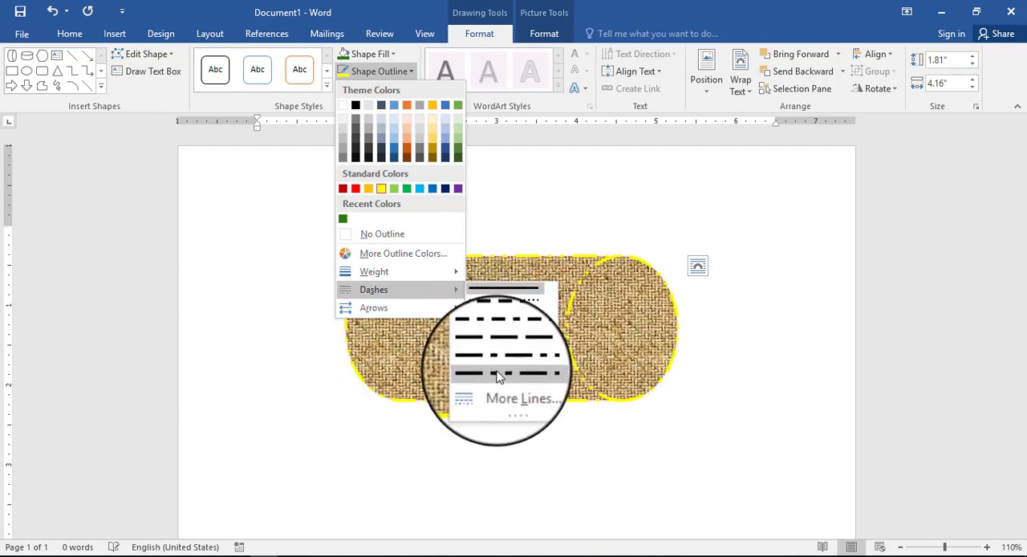
left_click(503, 290)
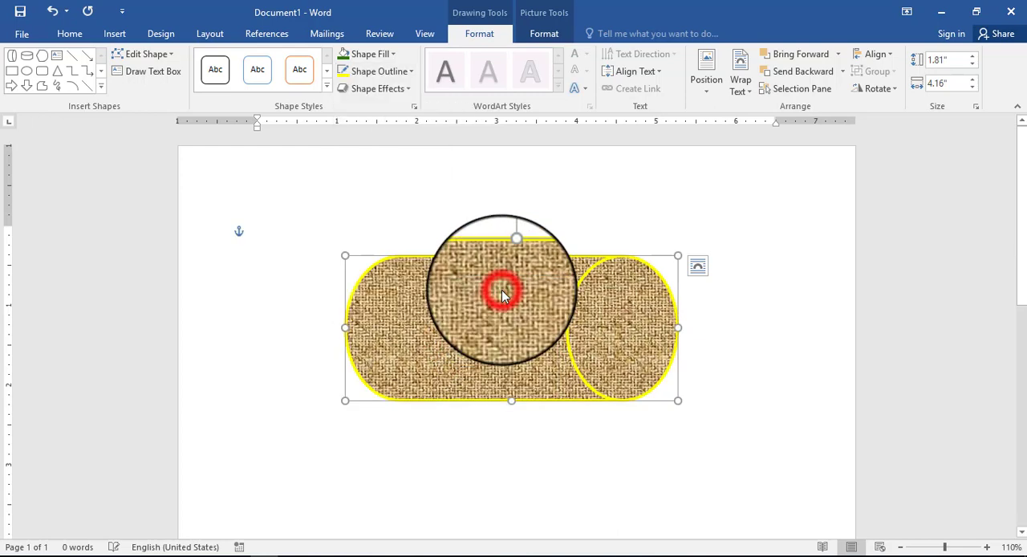
left_click(411, 71)
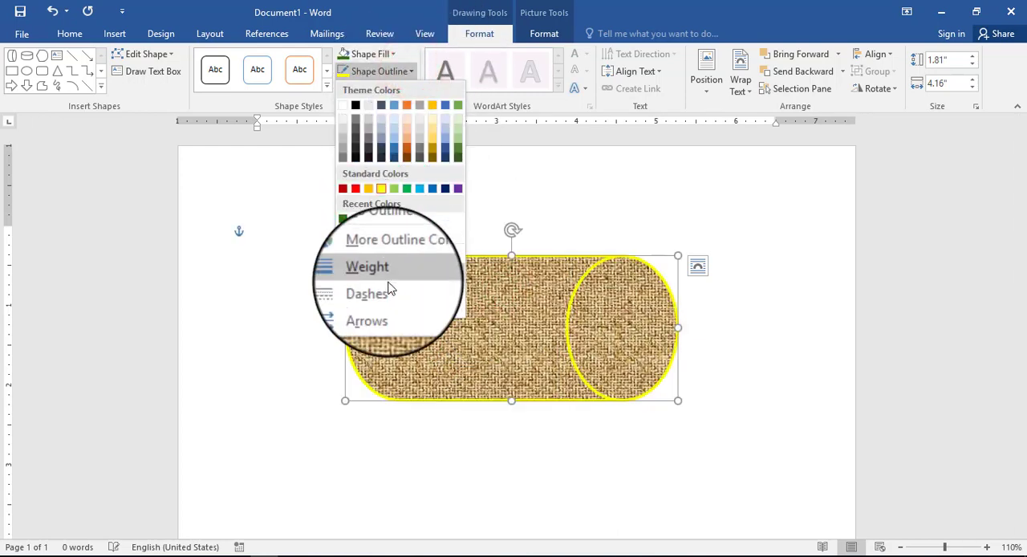
mouse_move(409, 308)
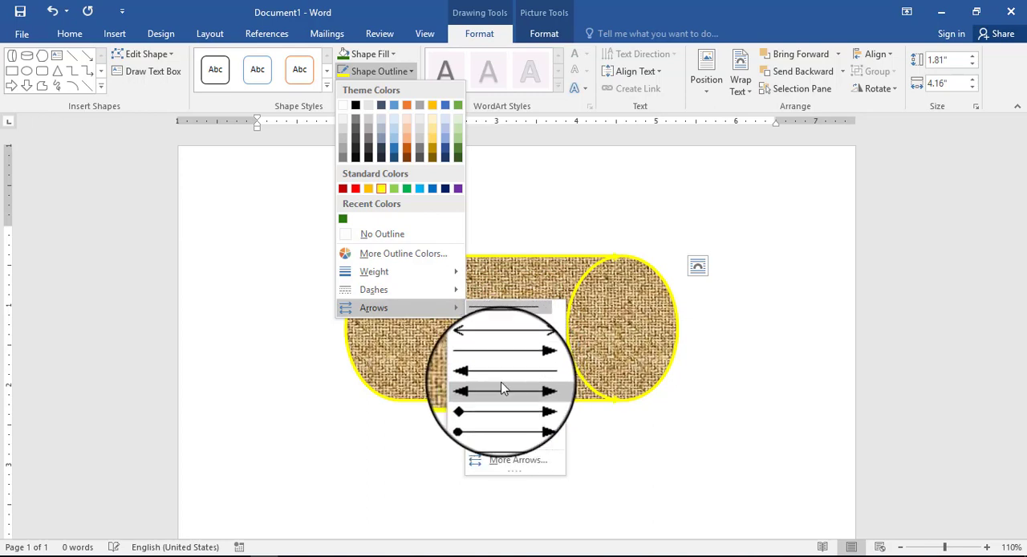
left_click(395, 71)
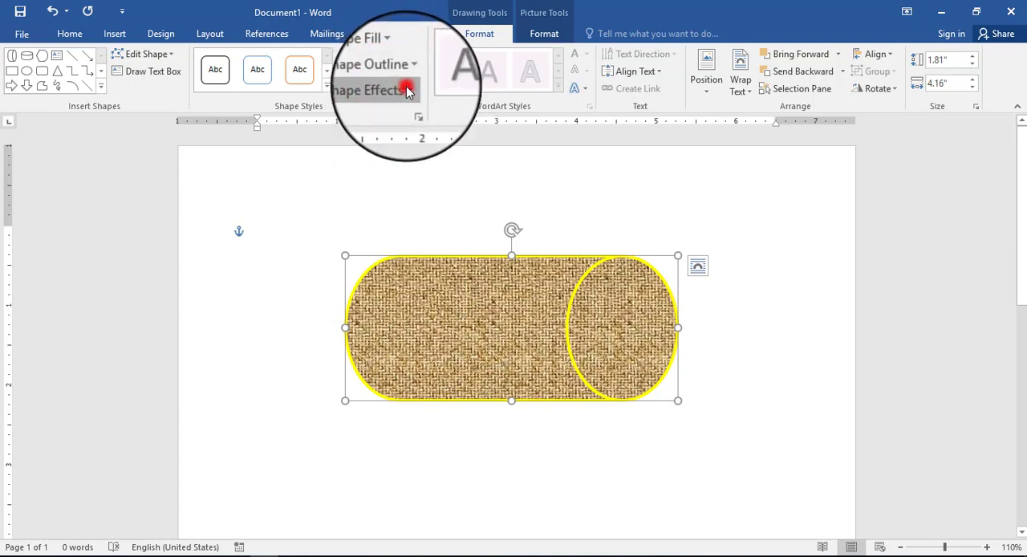
Step: Browse the shape effects and apply the third preset in the third Perspective row of 3-D rotations to the cylinder
left_click(406, 85)
mouse_move(393, 115)
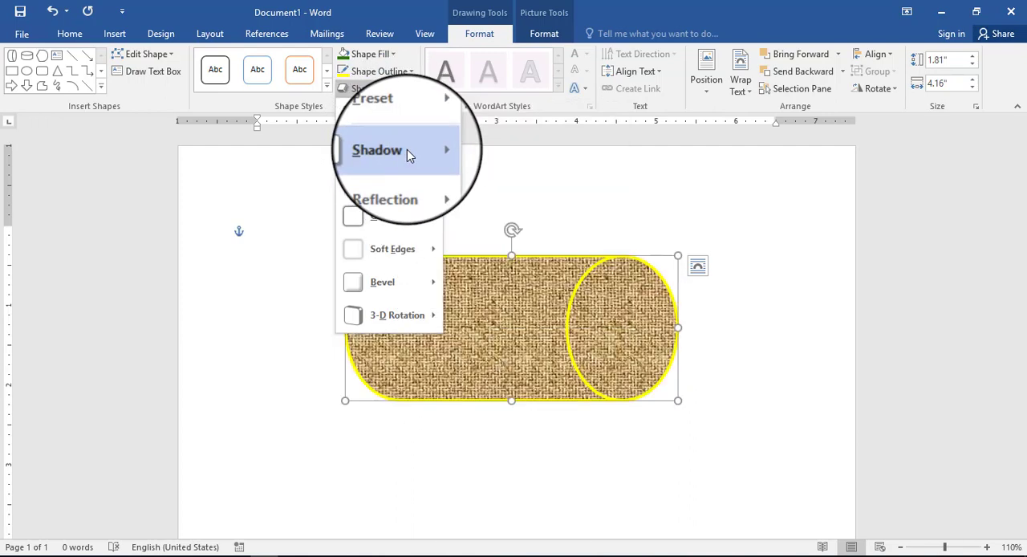
mouse_move(417, 151)
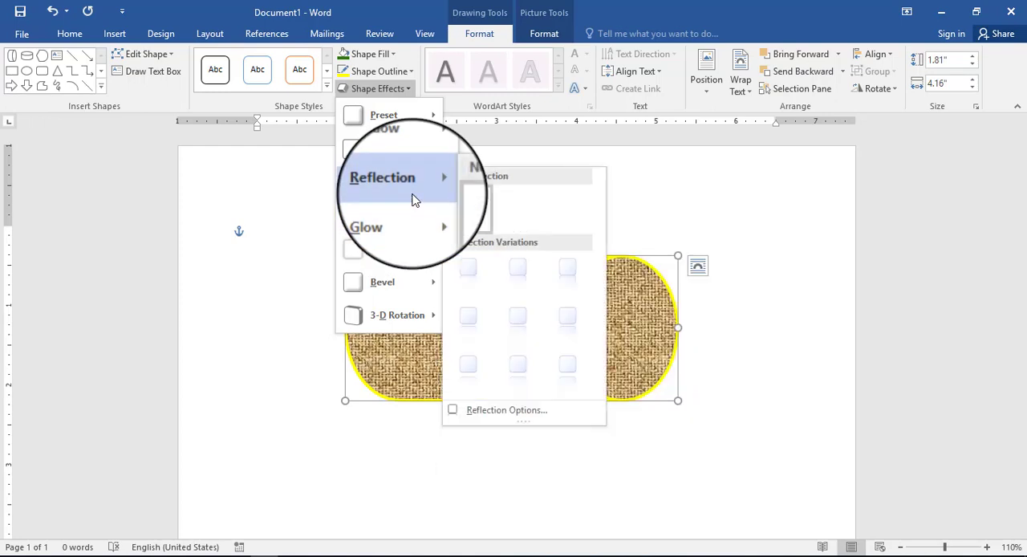
mouse_move(415, 222)
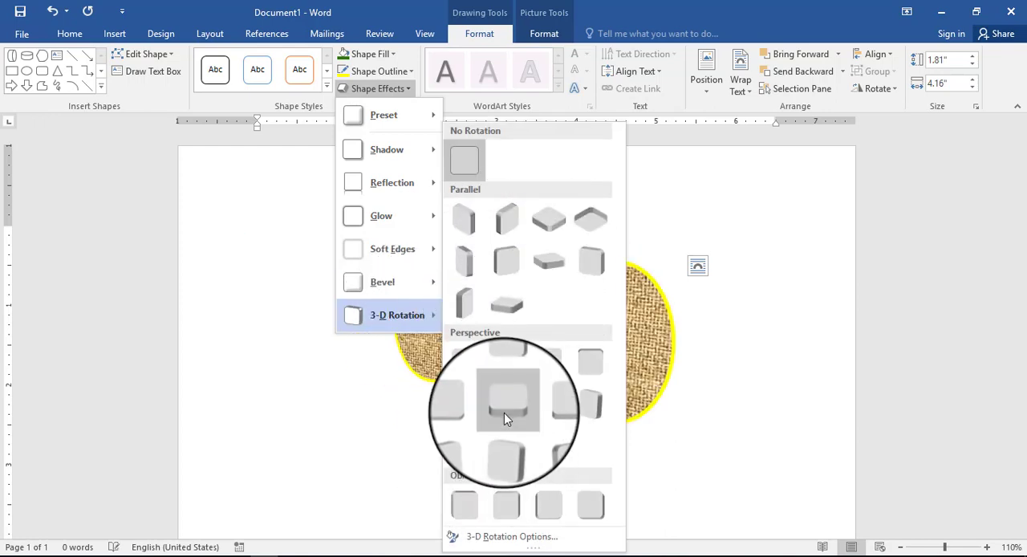
left_click(554, 437)
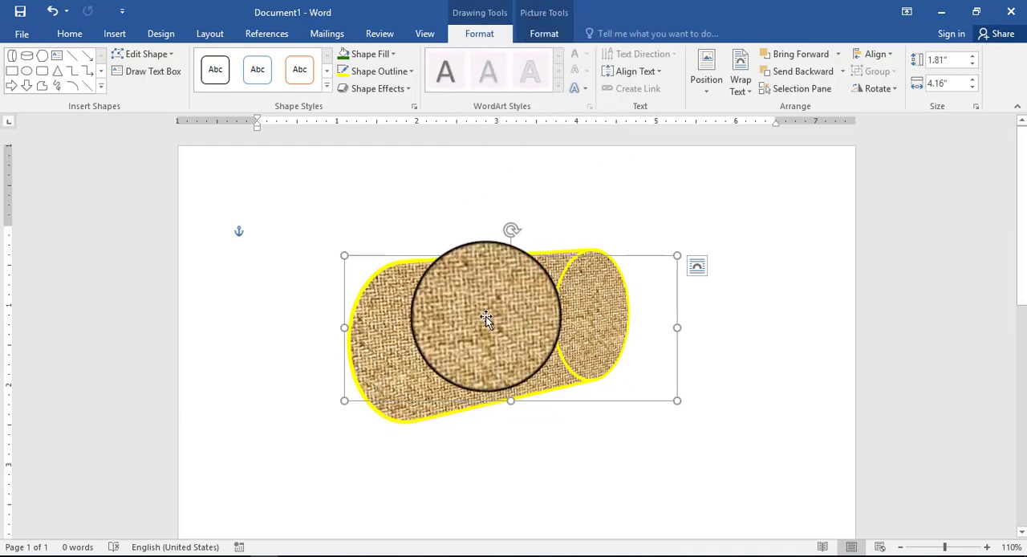
Step: Try to apply the first WordArt style while the cylinder is selected
left_click(559, 86)
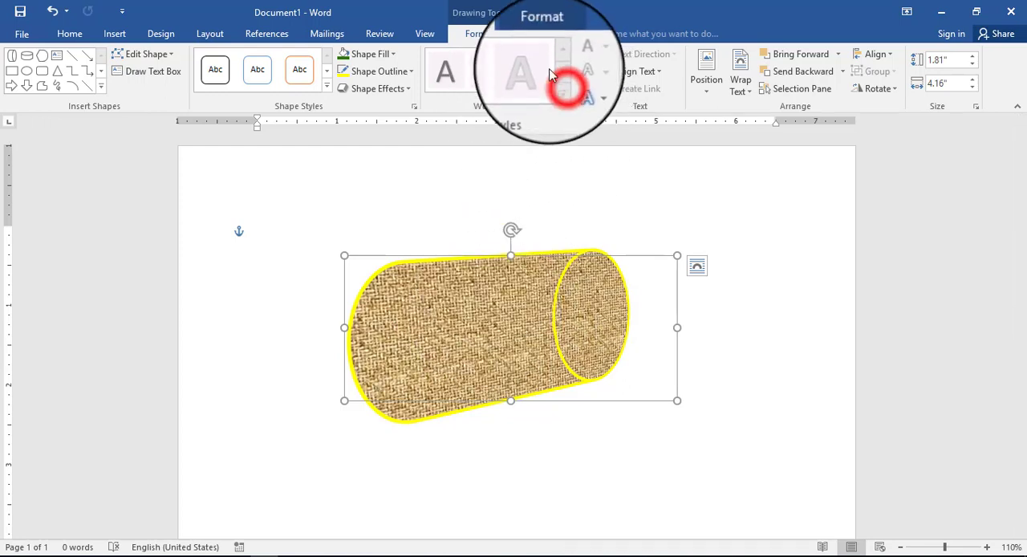
left_click(451, 72)
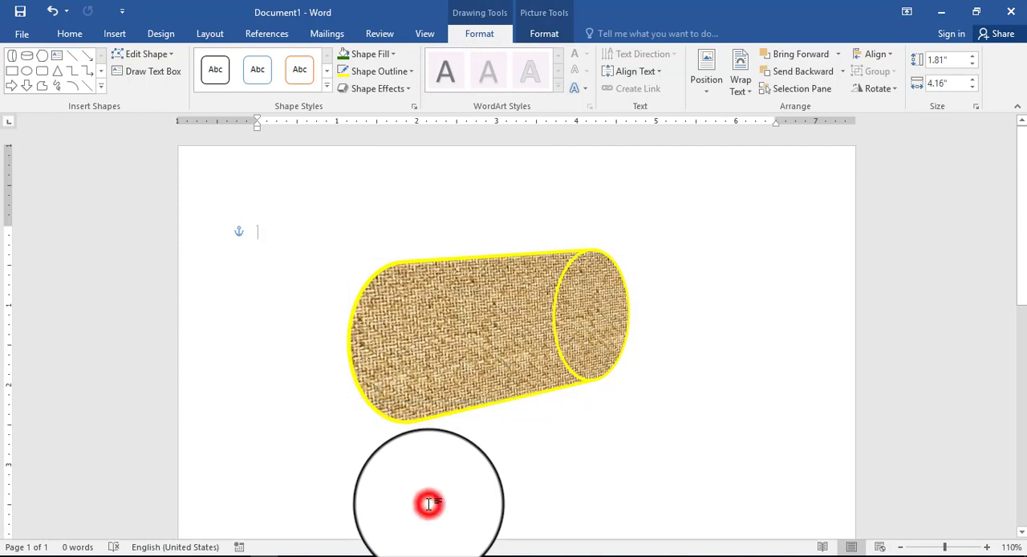
Step: Switch the keyboard language to English (United States) and enter a person's full name in the document body
left_click(429, 504)
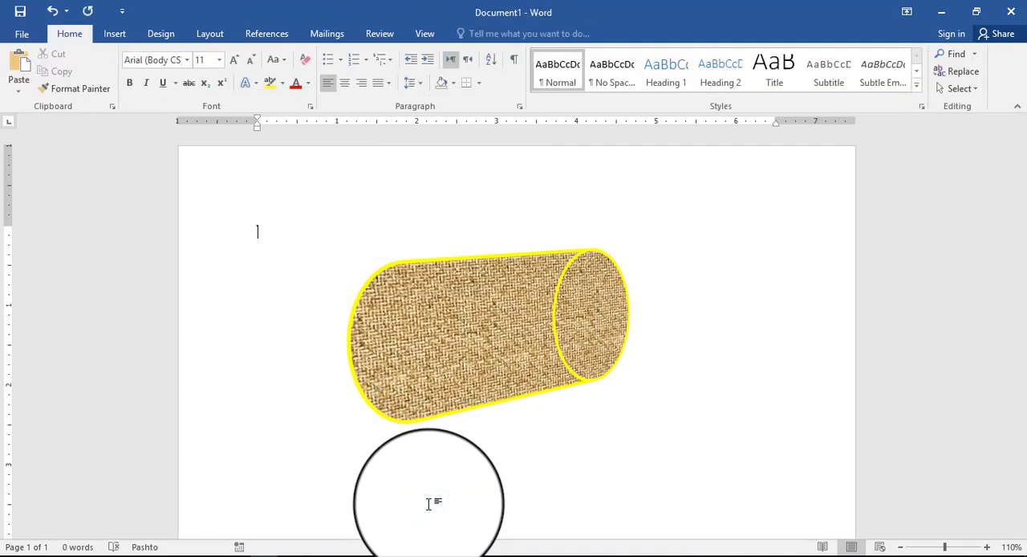
type("ش")
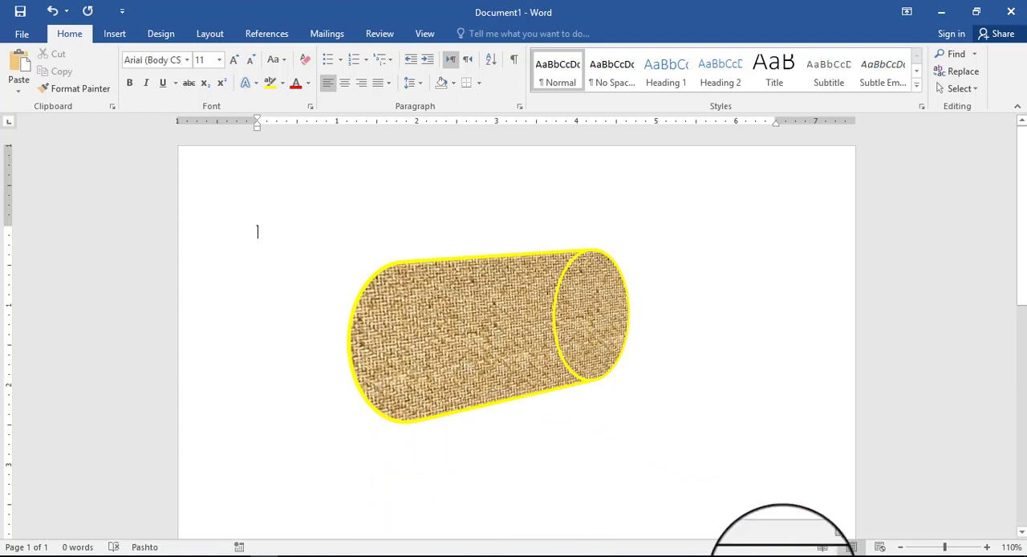
left_click(924, 554)
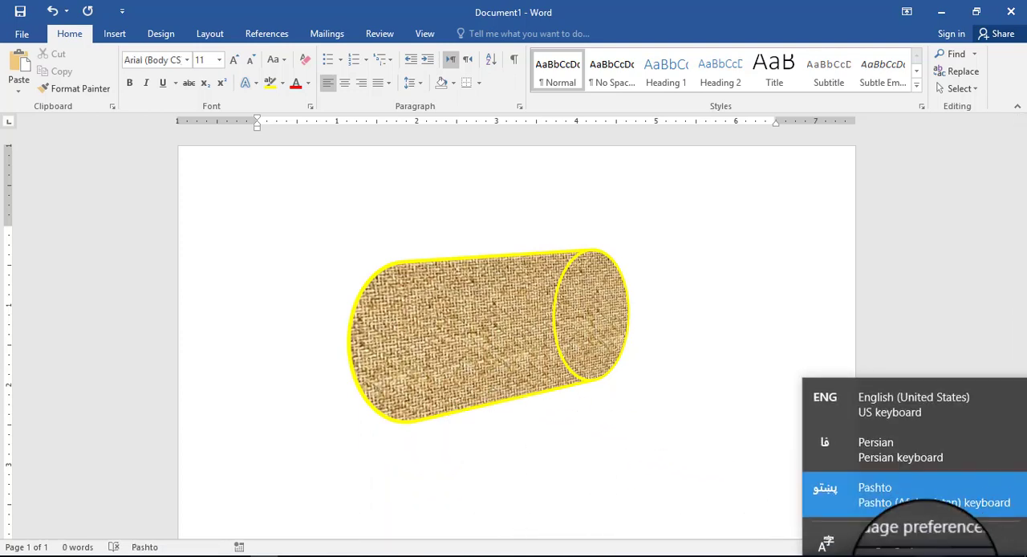
left_click(925, 393)
type("ab")
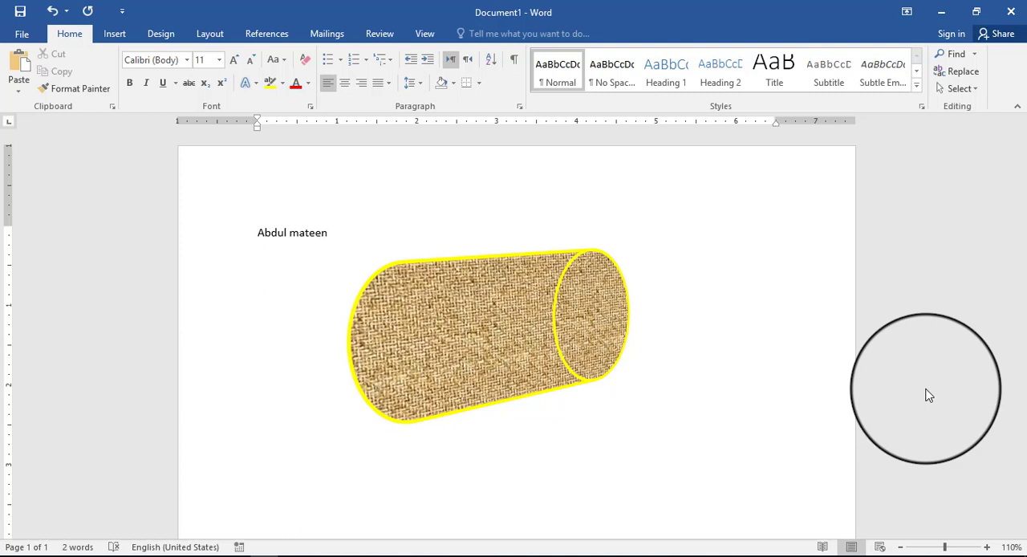
Step: Compare the formatting tools offered for the name text and the cylinder, and delete the name from the page
triple_click(281, 234)
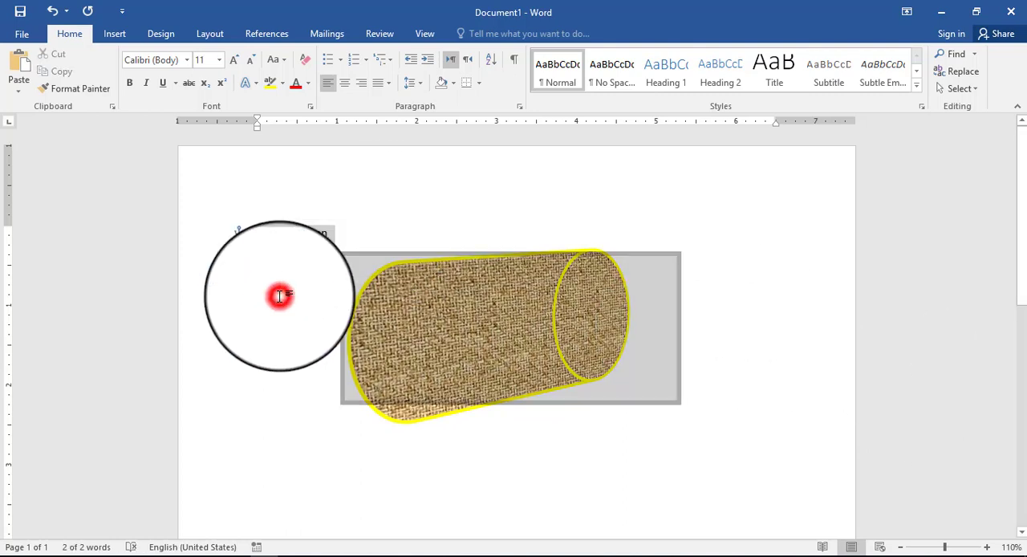
left_click(406, 314)
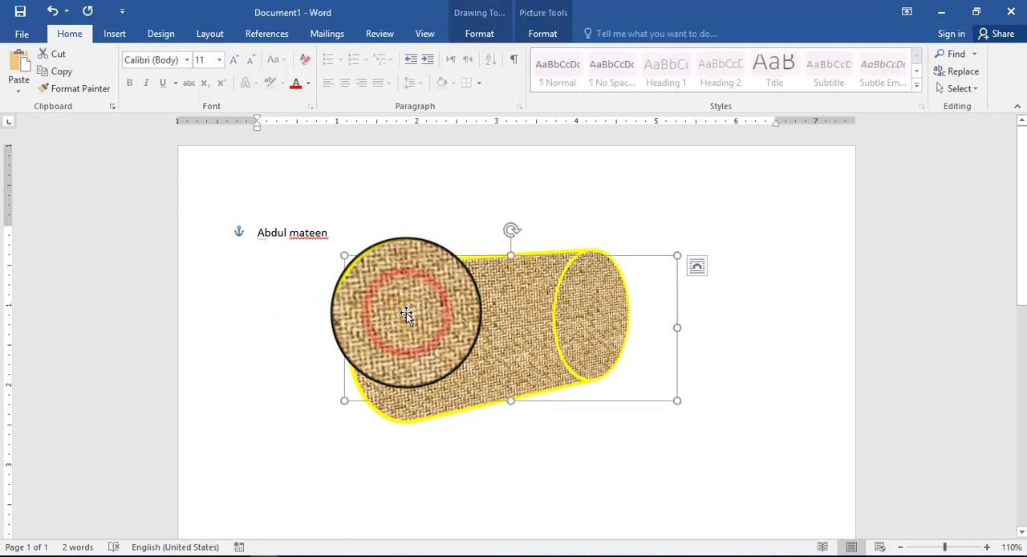
left_click(539, 37)
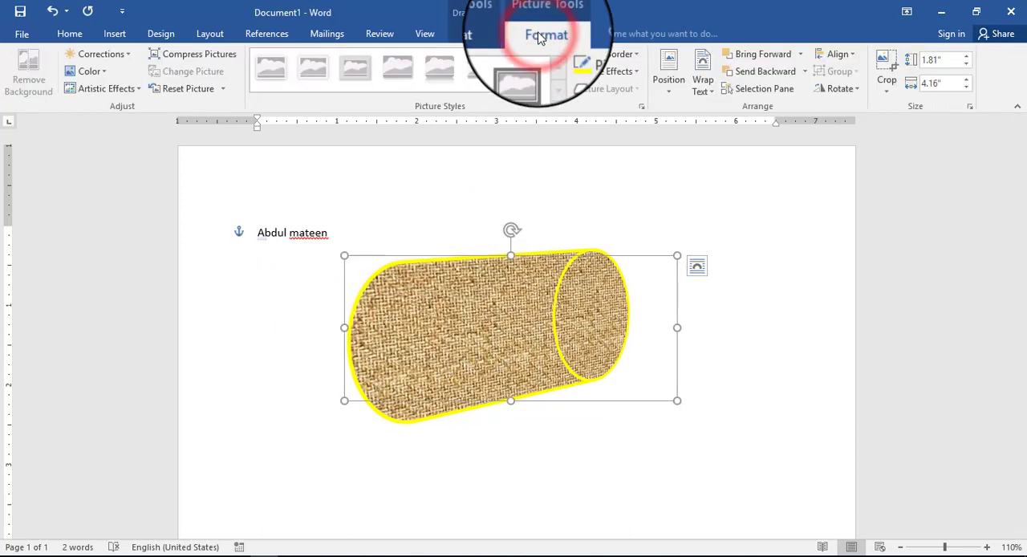
triple_click(295, 234)
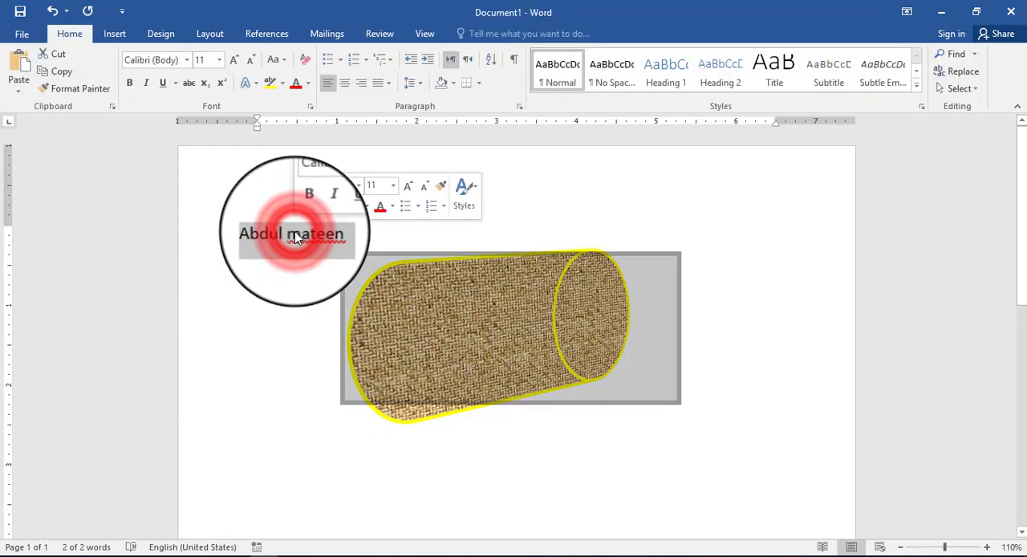
key("Delete")
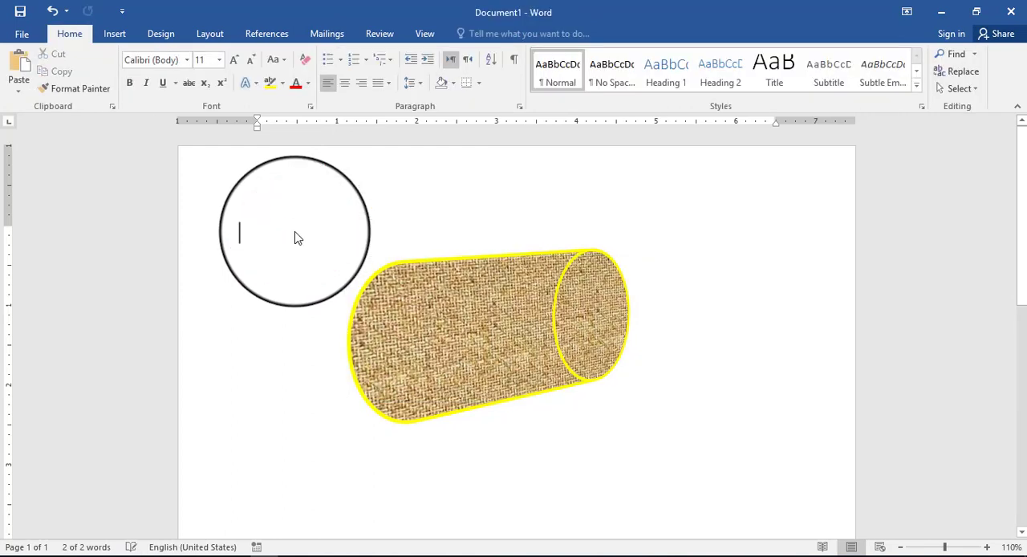
Step: Move the cylinder slightly up and to the left on the page
left_click(433, 315)
left_click_drag(452, 319, 317, 384)
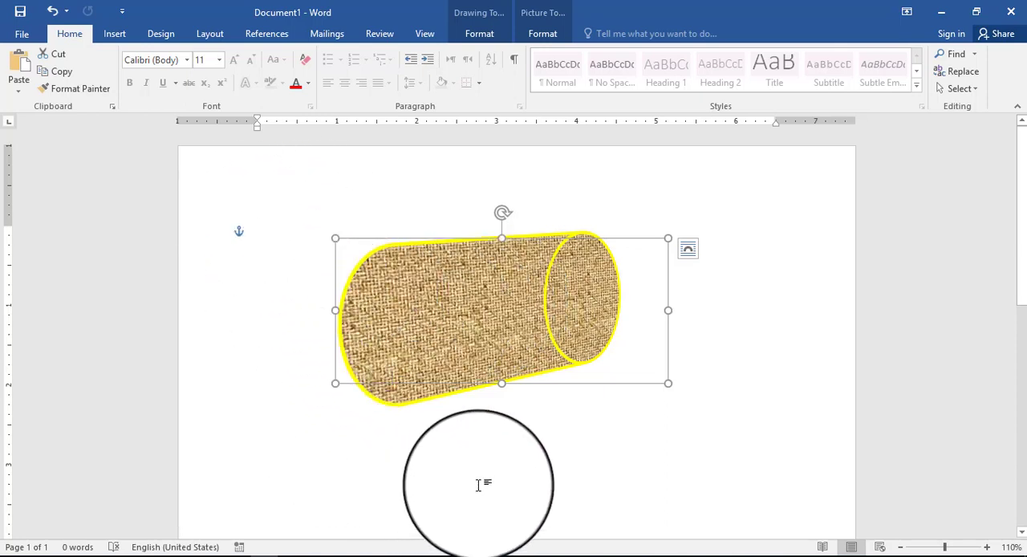
Step: Enter two lines of filler text in the document body and move the cylinder slightly down and to the right
left_click_drag(477, 485, 499, 488)
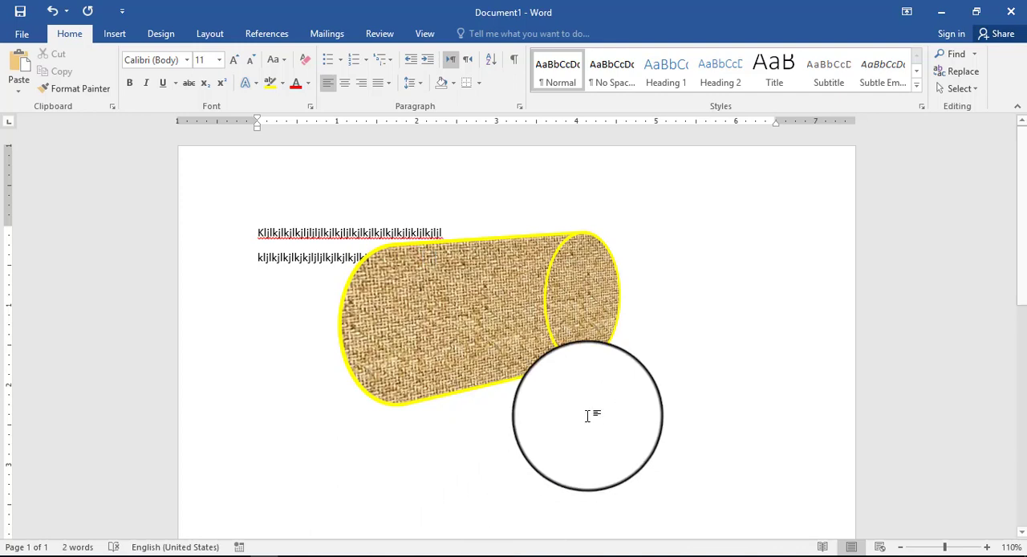
left_click(406, 300)
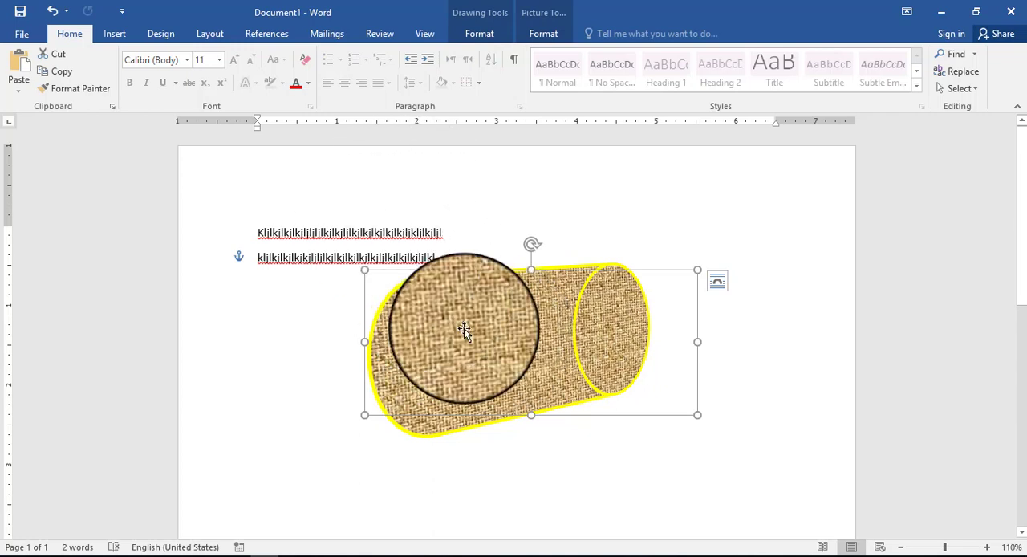
Step: Draw a text box on the cylinder, enter a person's full name, and enlarge it to about 0.42" by 1.59"
left_click(488, 35)
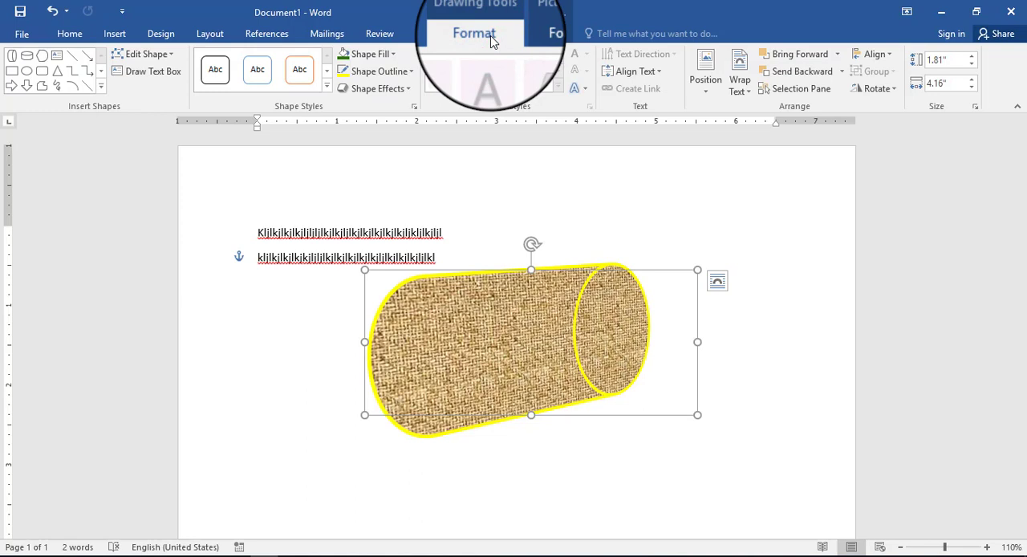
left_click(165, 75)
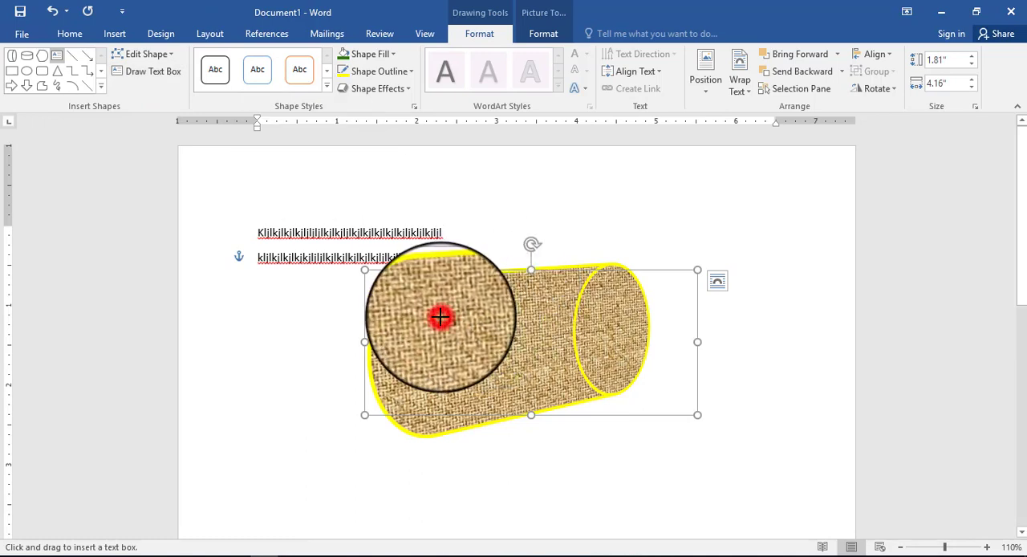
mouse_move(441, 317)
left_mouse_down()
mouse_move(475, 340)
mouse_move(537, 347)
left_mouse_up()
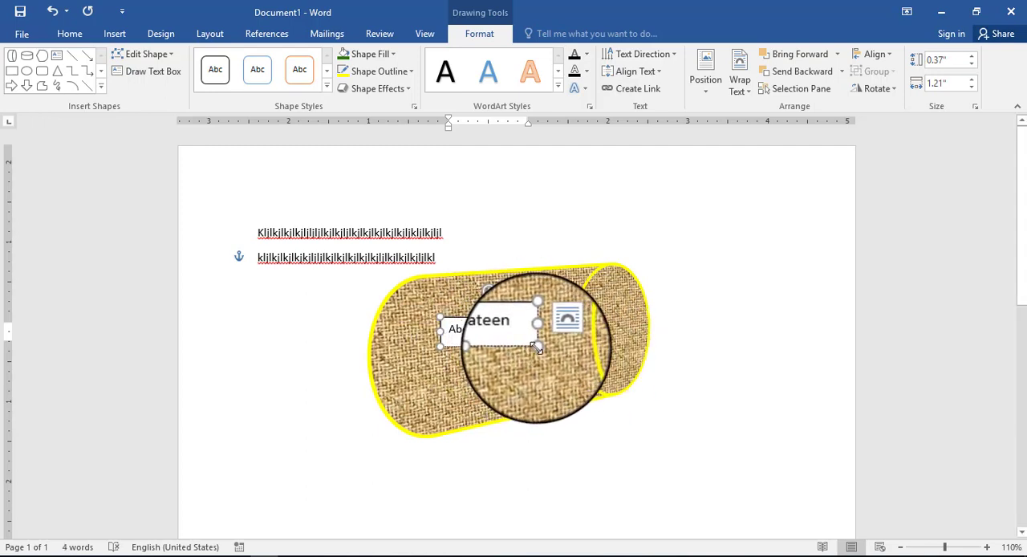
left_click_drag(536, 349, 567, 347)
Step: Compare the WordArt styles offered for the name in the text box with those offered for the cylinder
left_click(511, 337)
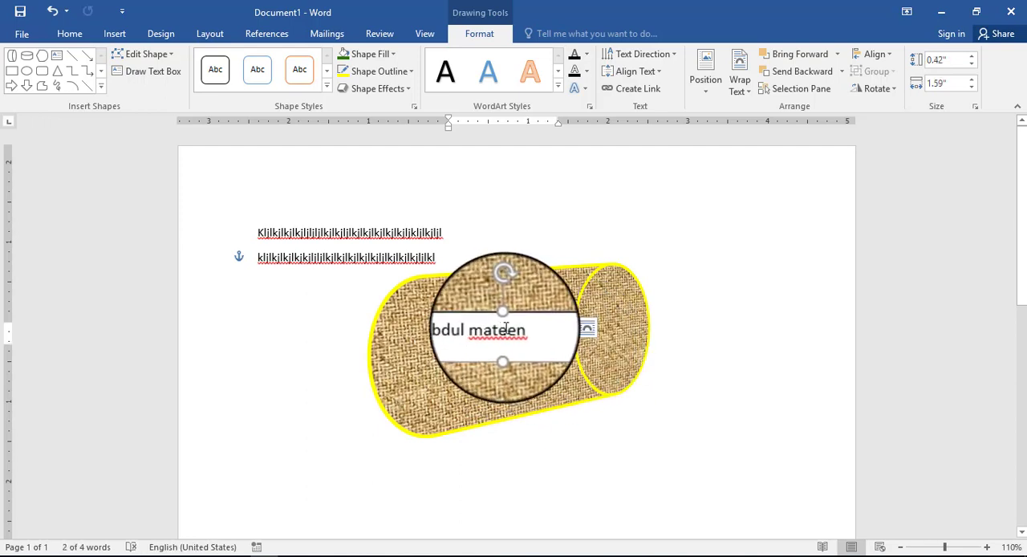
double_click(502, 327)
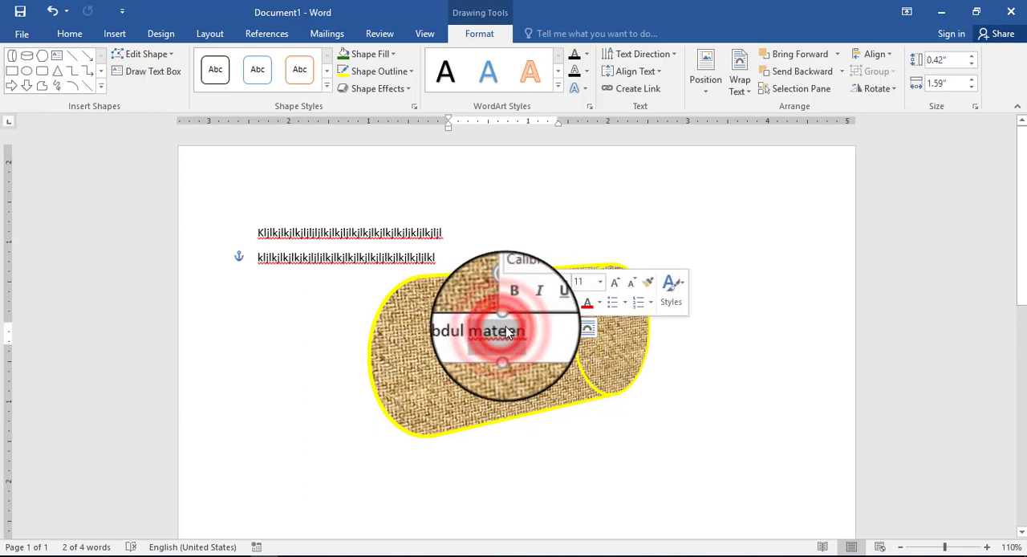
left_click(546, 303)
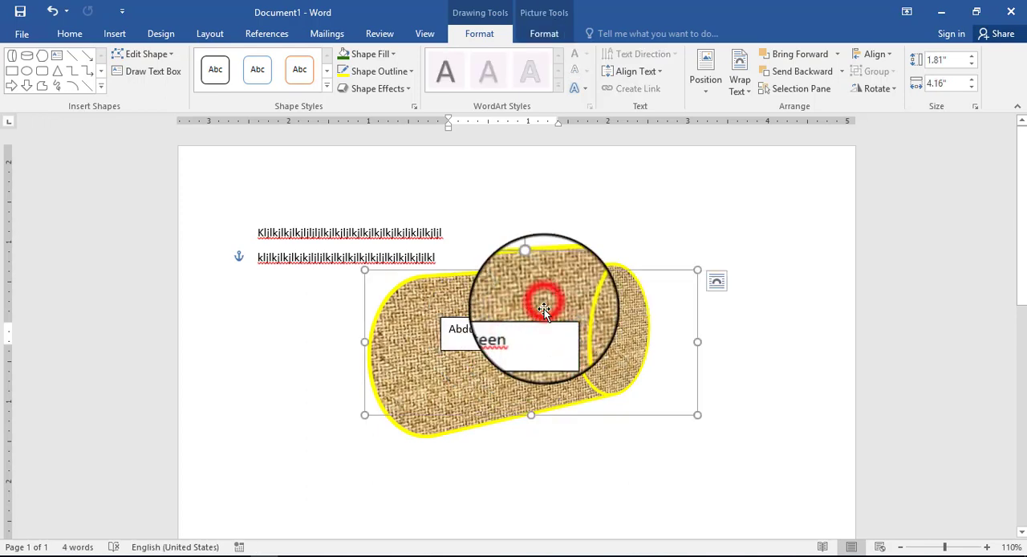
left_click(540, 325)
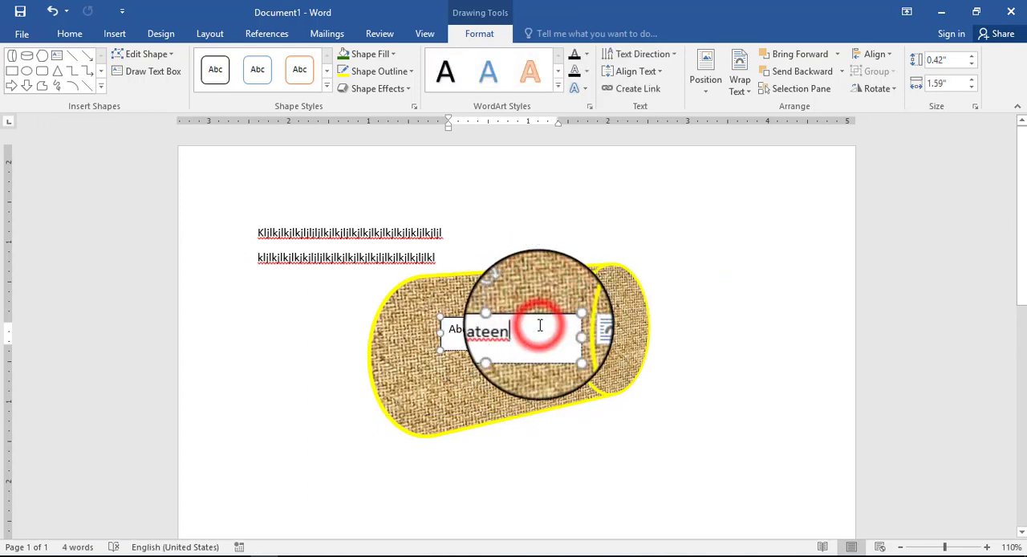
Step: Apply the blue gradient WordArt style with reflection, second in the gallery's second row, to the whole name
left_click(532, 75)
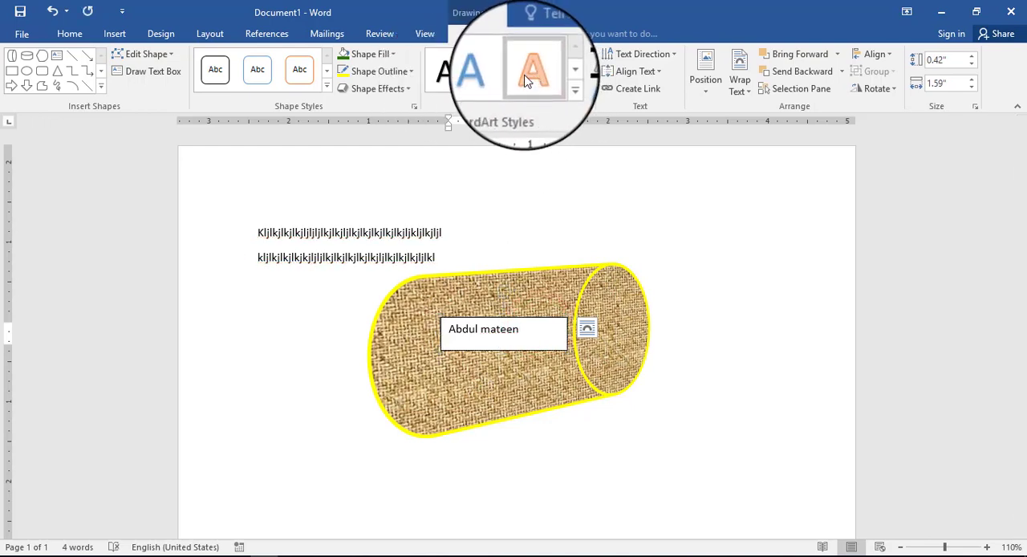
left_click(529, 72)
left_click(511, 330)
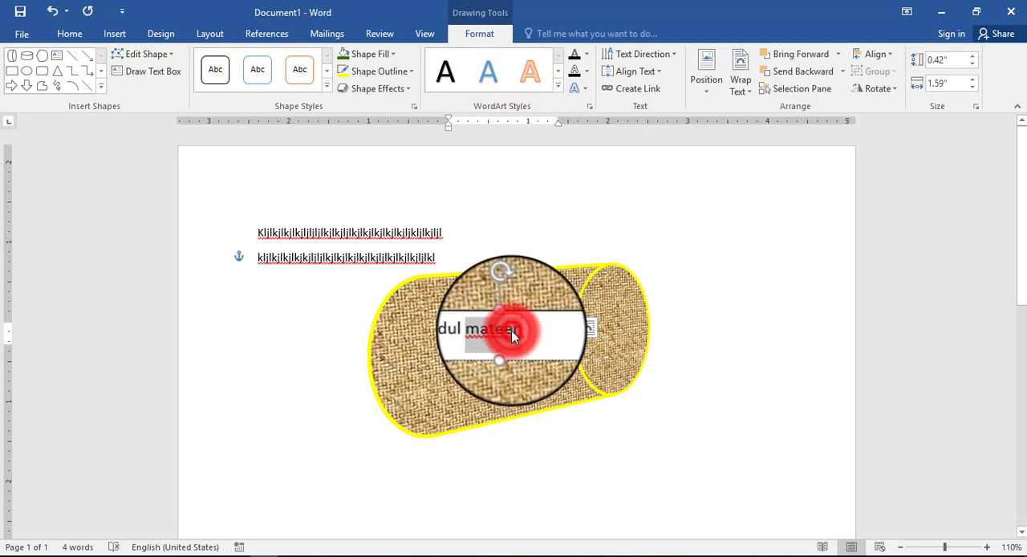
triple_click(512, 329)
left_click(488, 70)
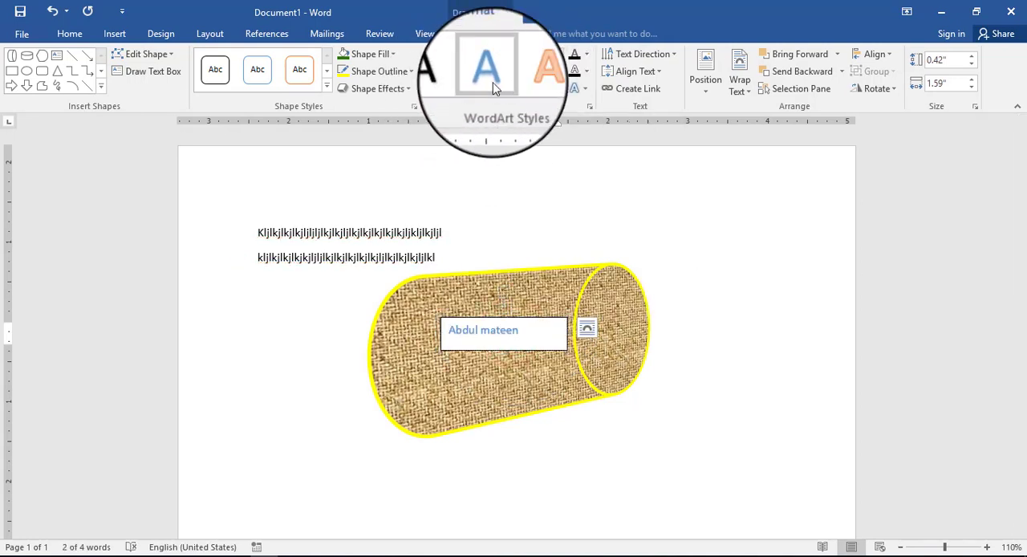
left_click(563, 87)
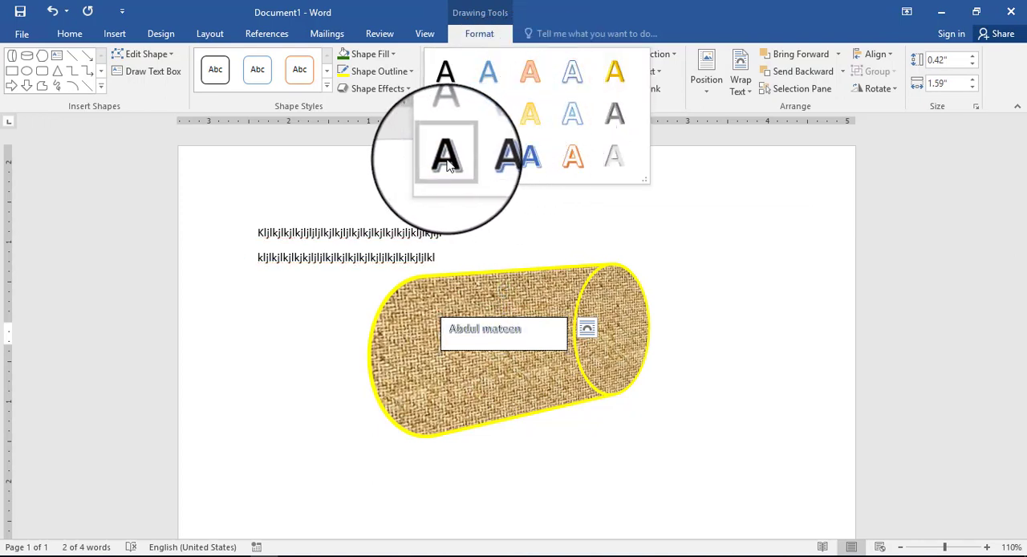
left_click(487, 125)
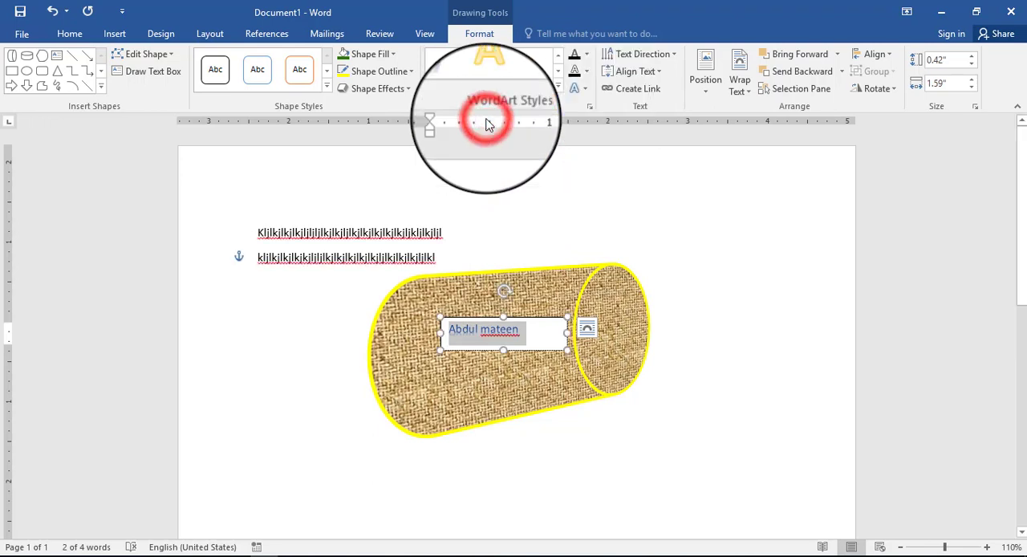
Step: Shrink the text box to about 0.31" by 1.15" and rotate it slightly counterclockwise
left_click(564, 337)
left_click_drag(533, 335, 487, 342)
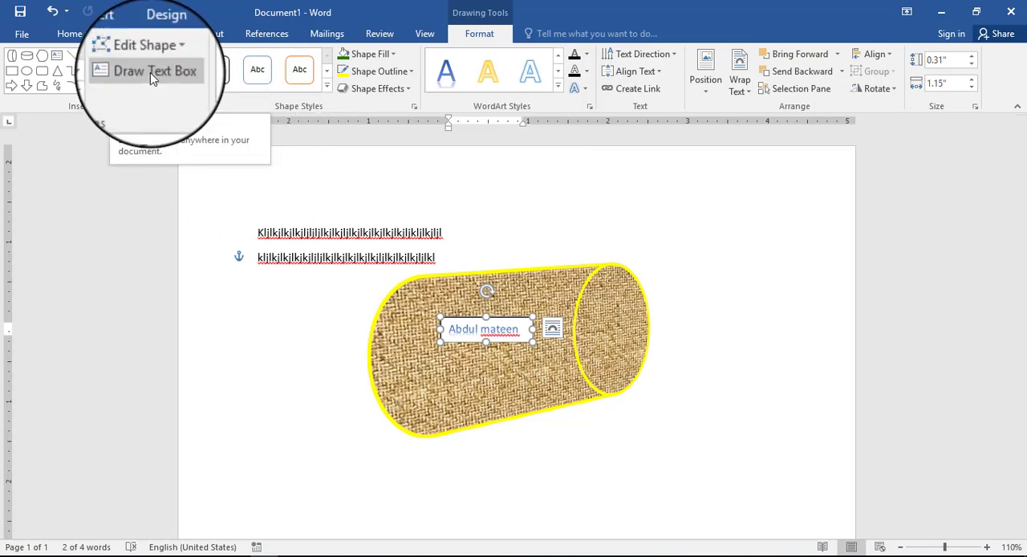
left_click(486, 291)
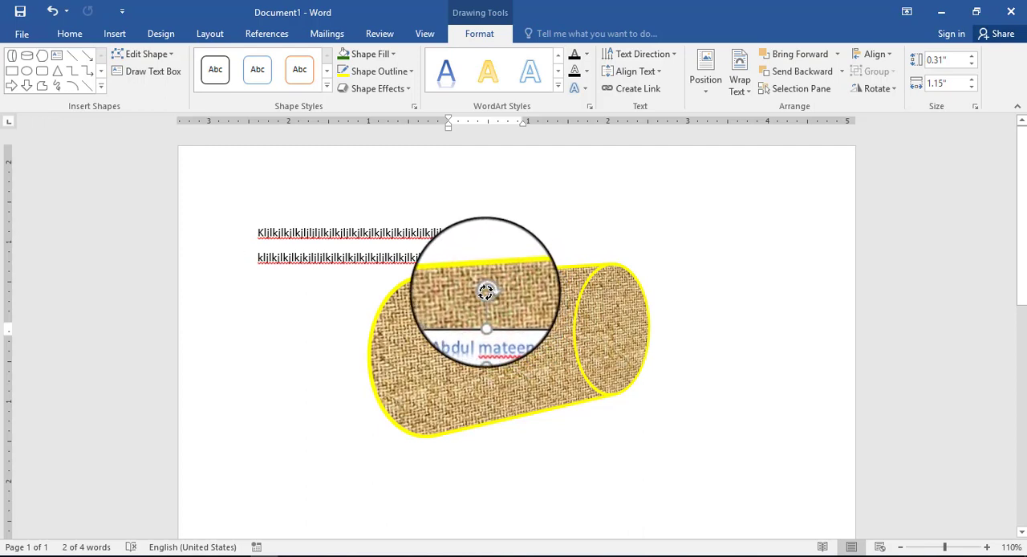
mouse_move(487, 291)
left_mouse_down()
mouse_move(500, 343)
mouse_move(490, 294)
mouse_move(470, 291)
mouse_move(483, 286)
left_mouse_up()
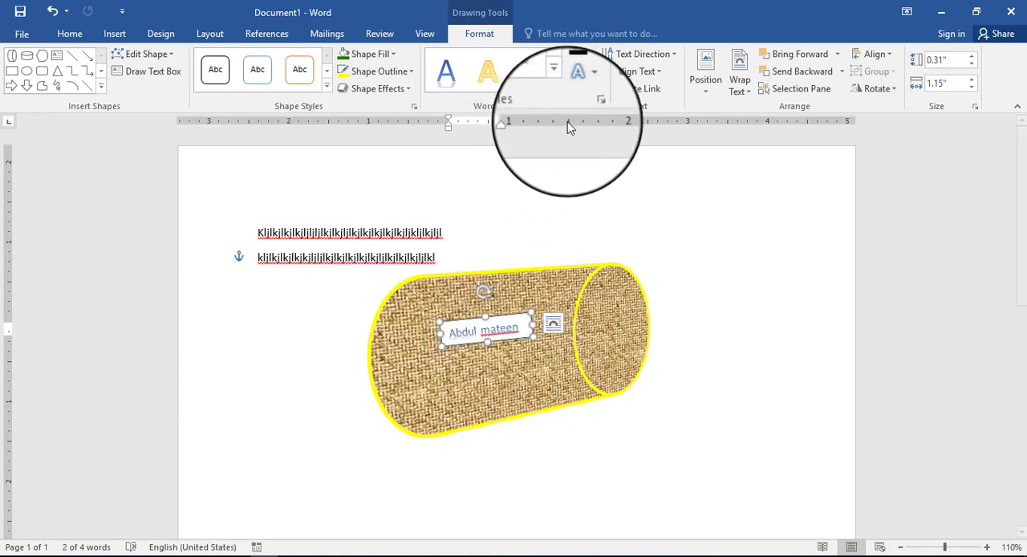
Step: Set both the text fill and the text outline of the name to standard green
triple_click(499, 331)
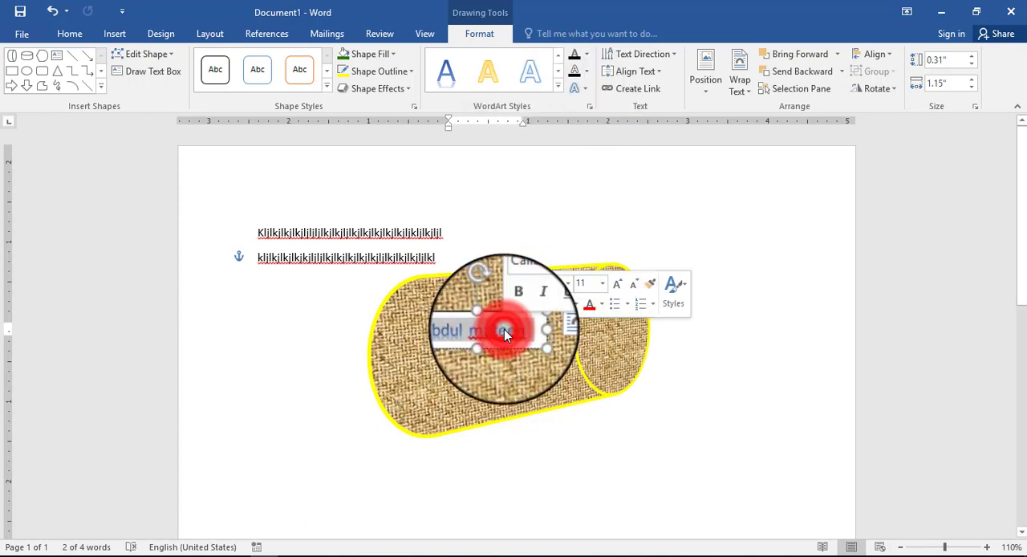
left_click(587, 54)
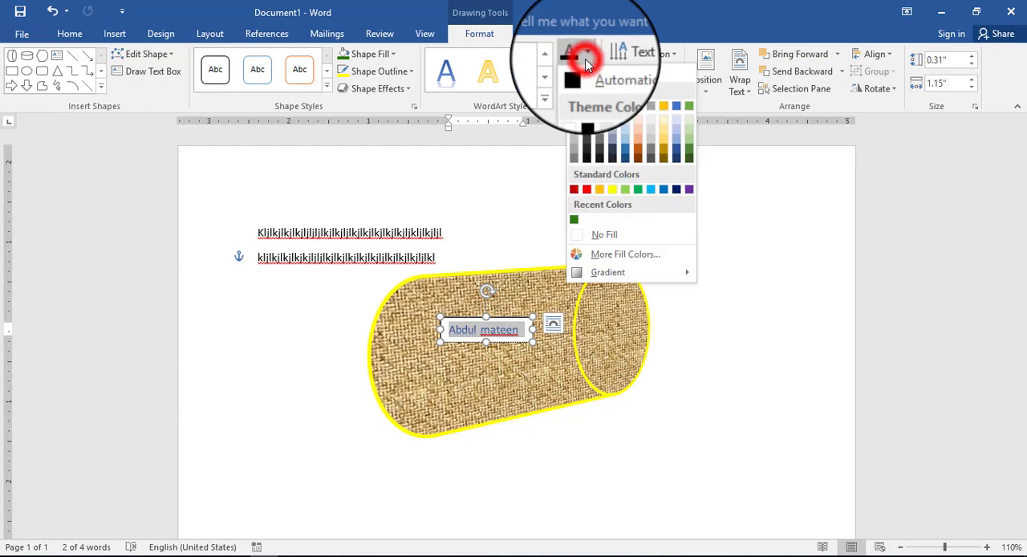
left_click(639, 191)
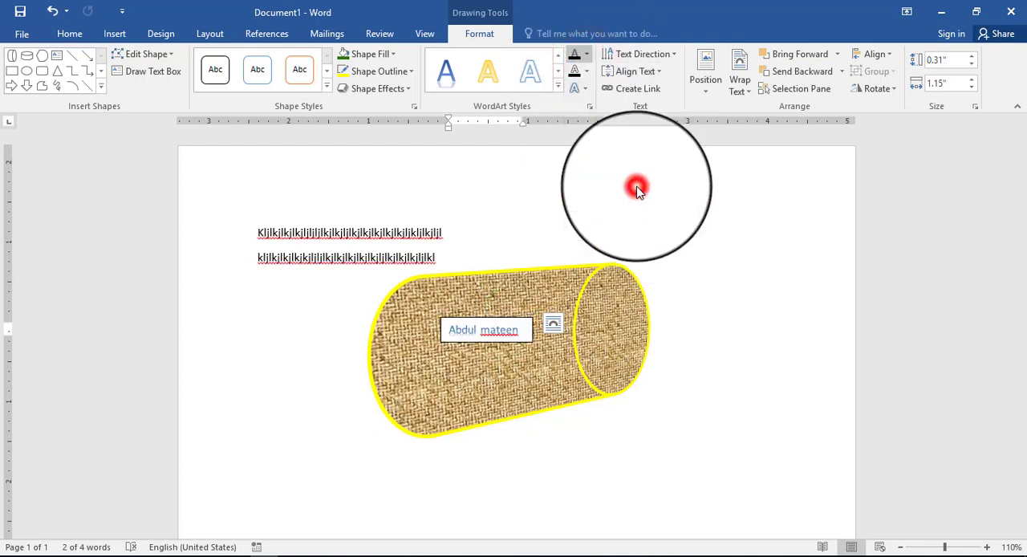
left_click(589, 76)
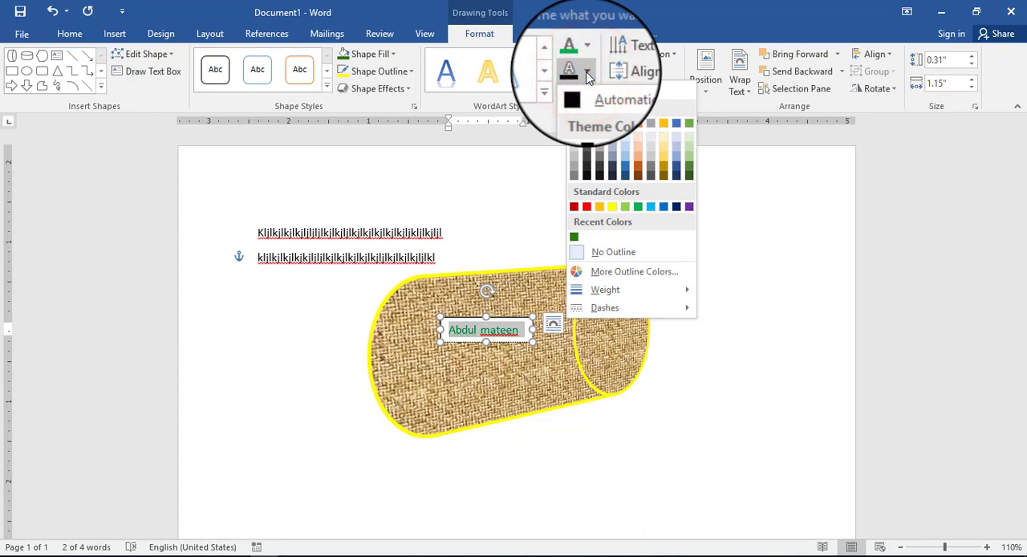
left_click(638, 208)
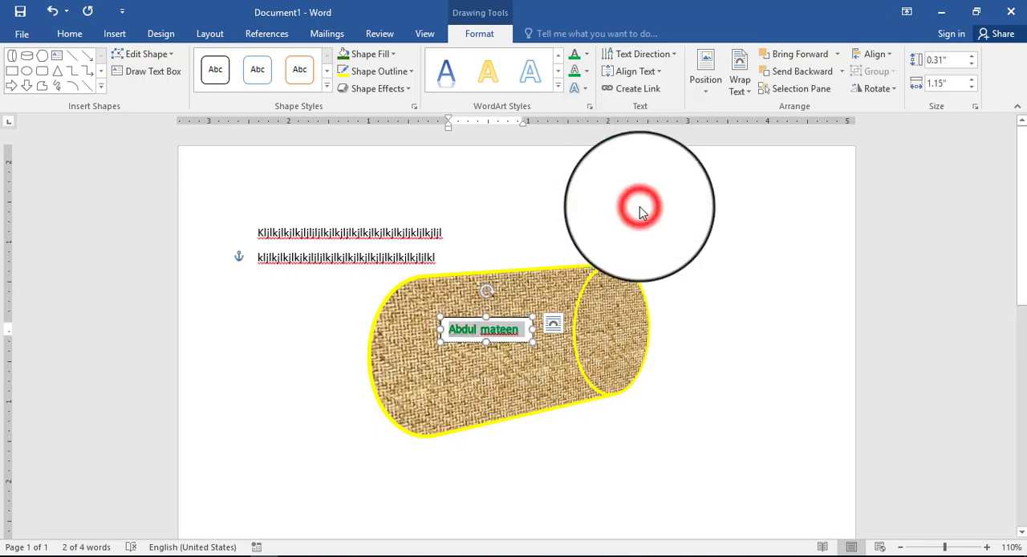
Step: Change the name's text fill to black and its text outline to white
left_click(588, 56)
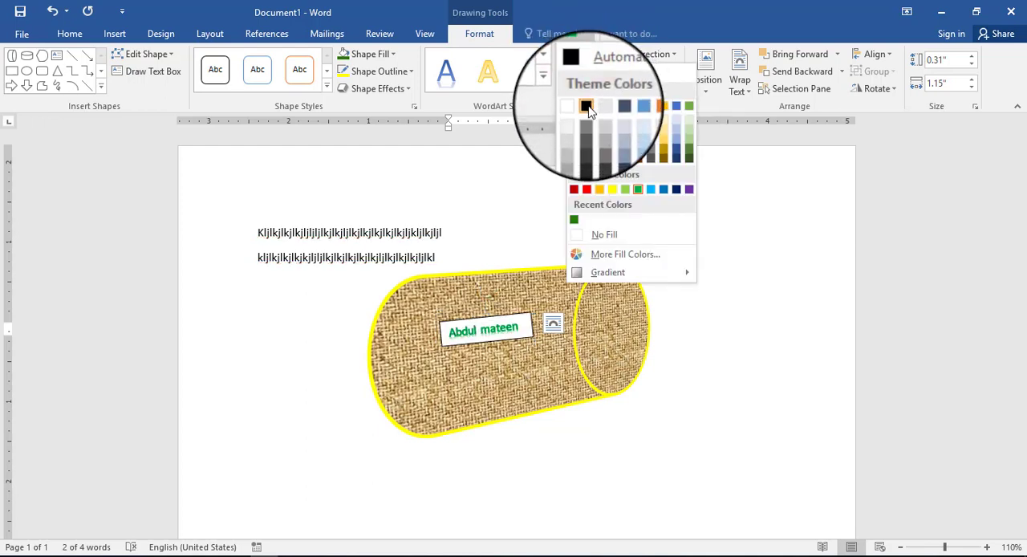
left_click(587, 107)
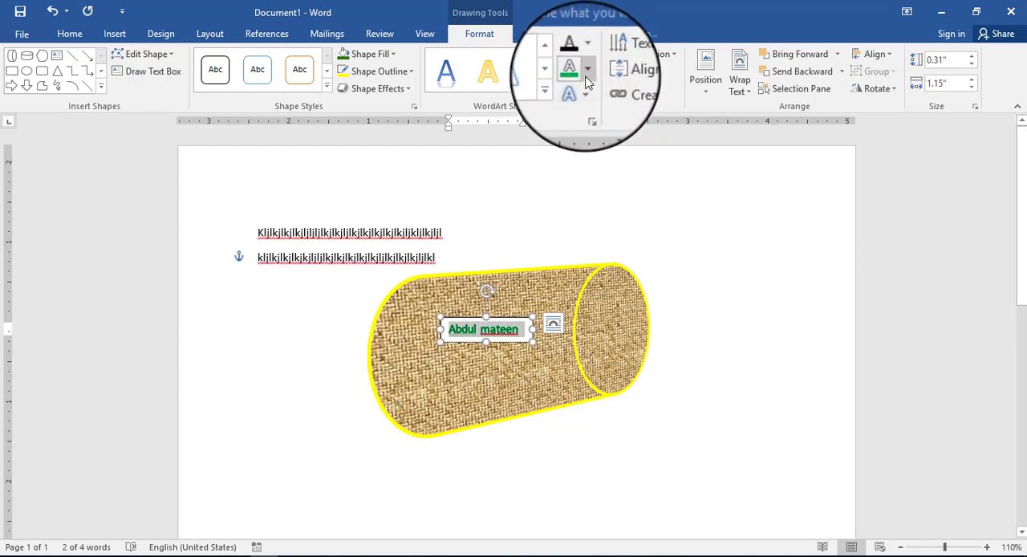
left_click(585, 74)
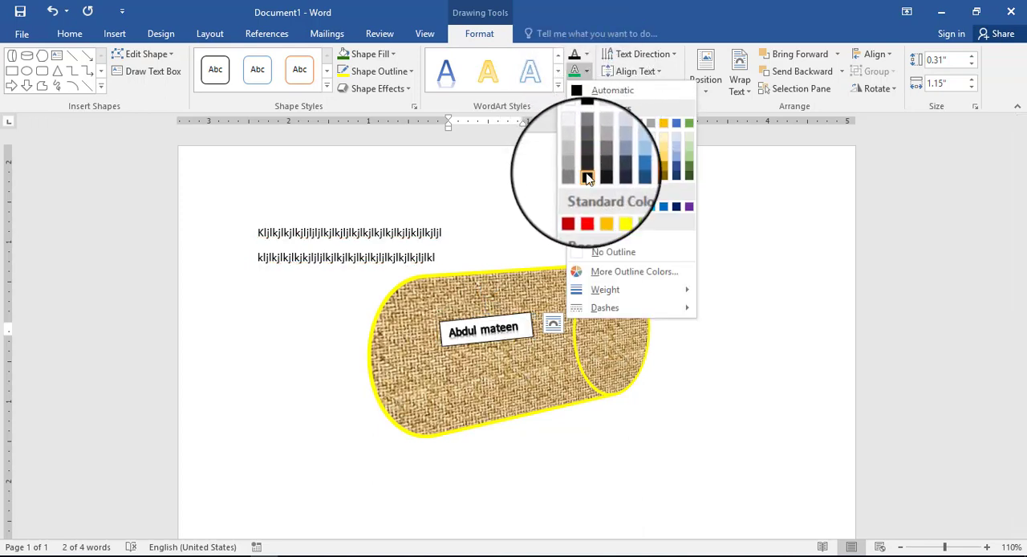
left_click(577, 124)
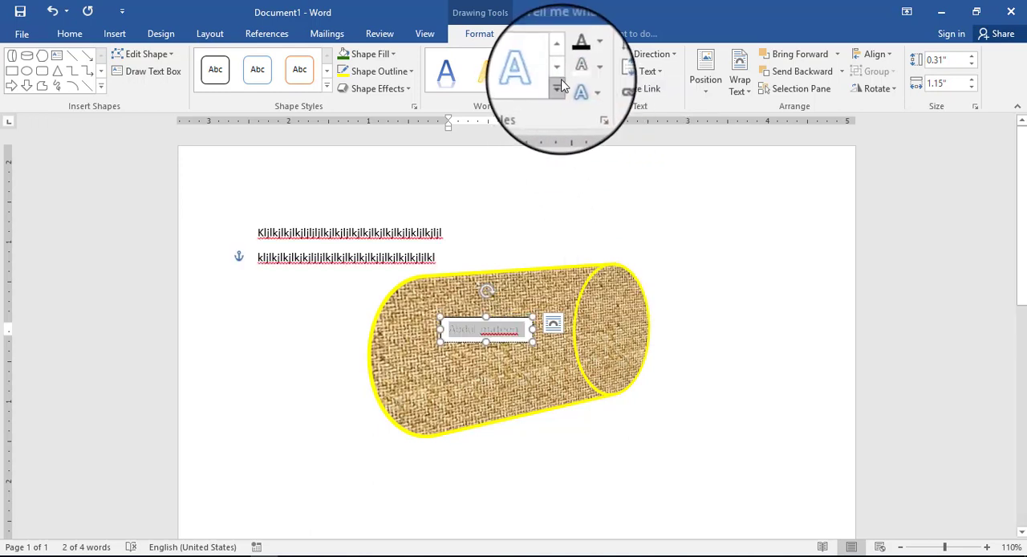
Step: Apply the first black WordArt style to the name and set its text outline to a darker blue theme color
left_click(559, 86)
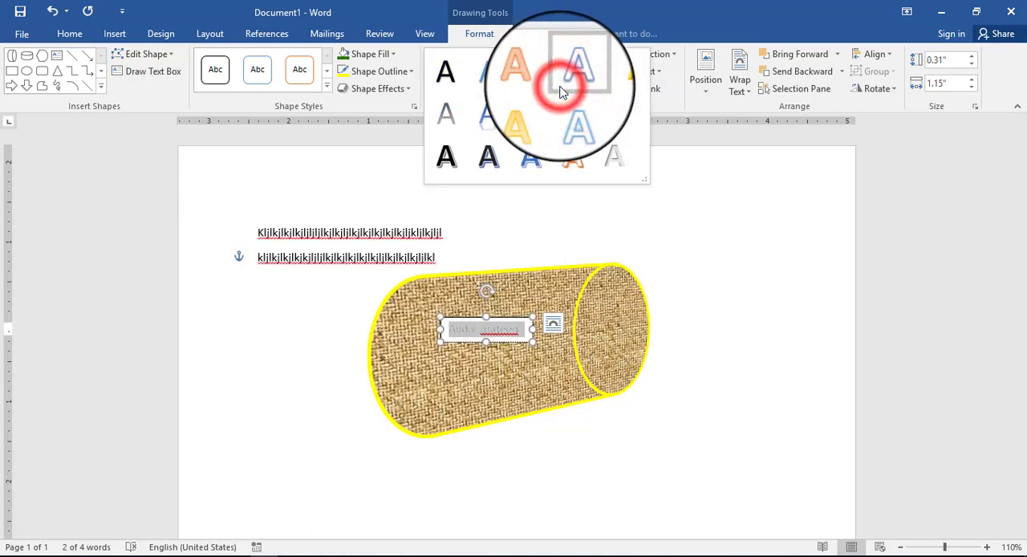
left_click(447, 77)
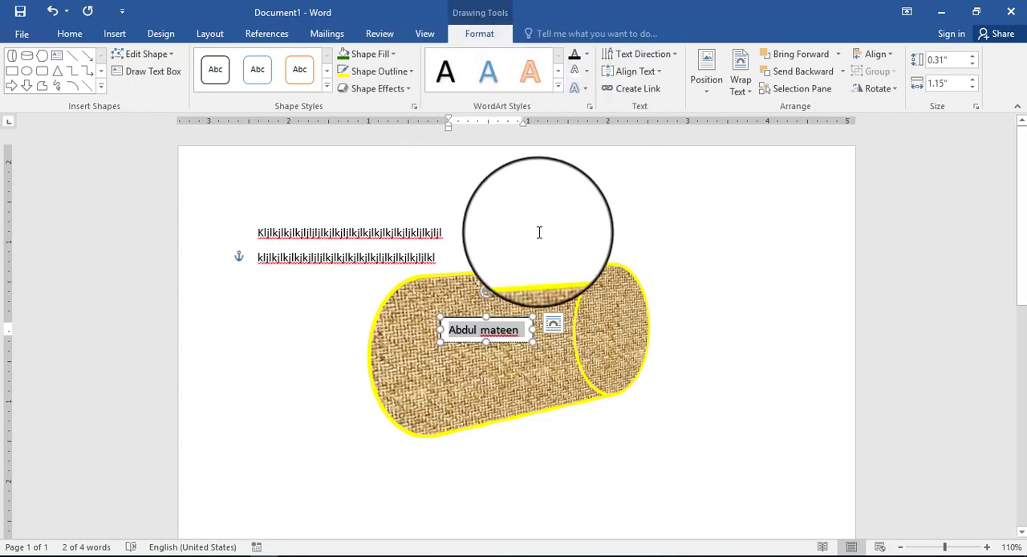
left_click(588, 74)
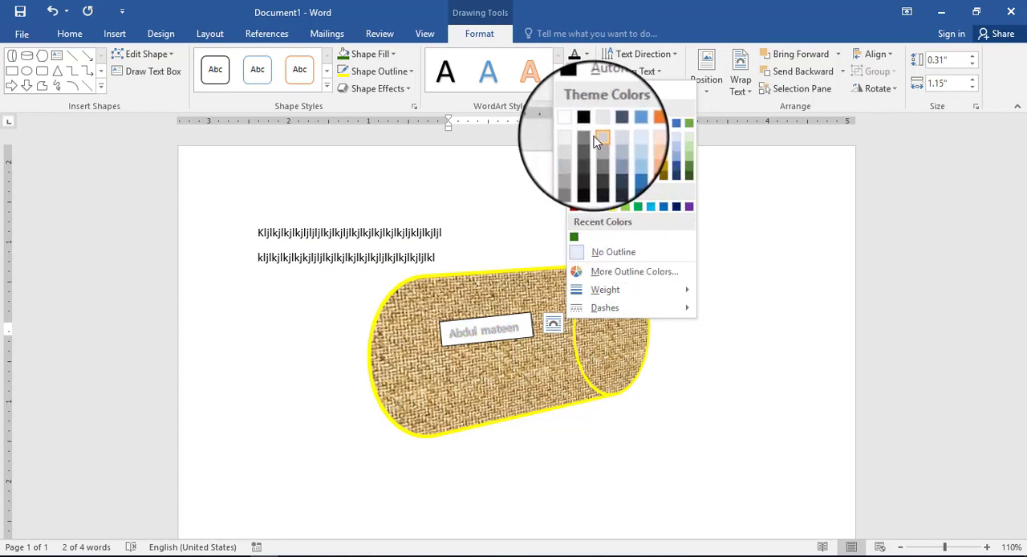
left_click(626, 169)
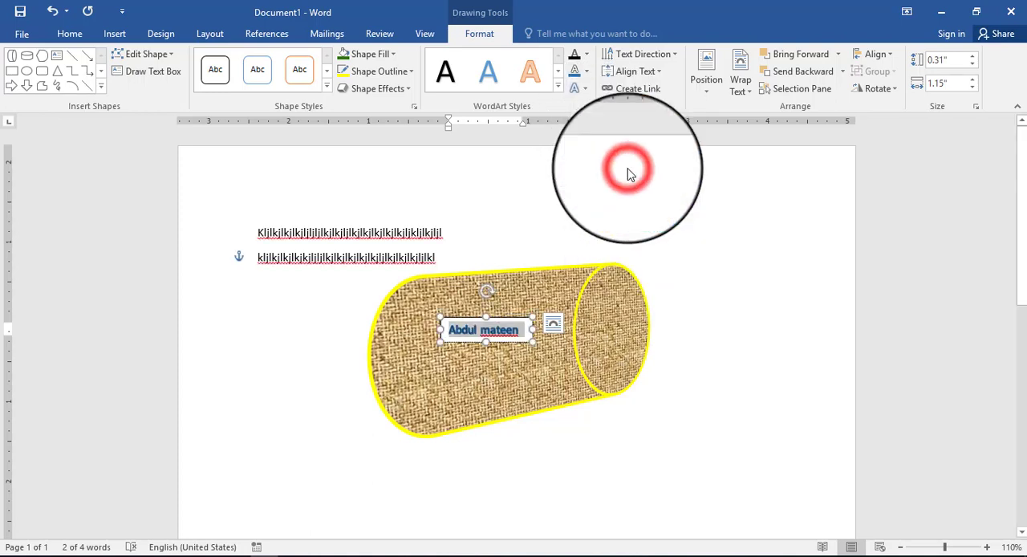
Step: Set the name's text outline weight to ¼ pt and look over the text fill options without changing the fill
left_click(587, 54)
left_click(589, 58)
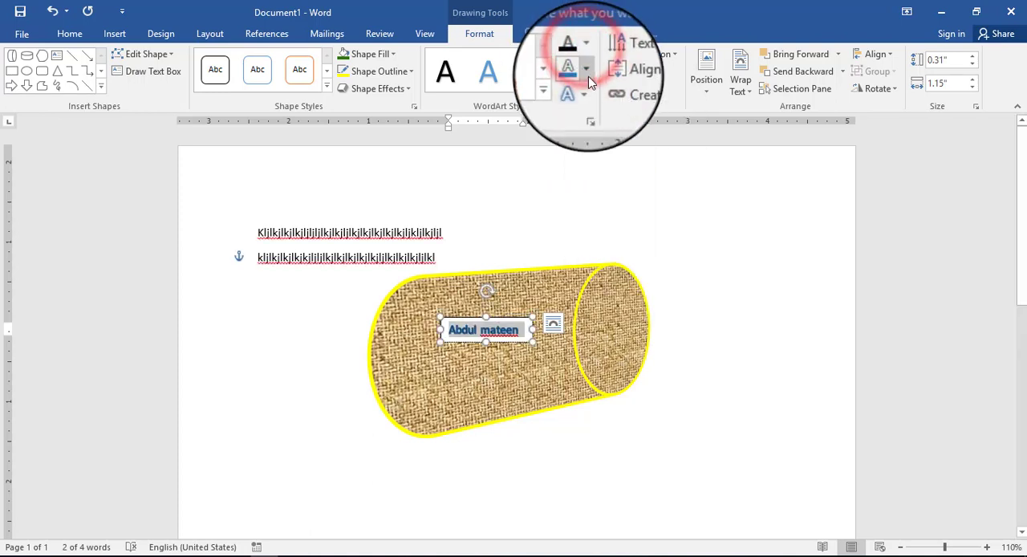
left_click(588, 74)
mouse_move(644, 292)
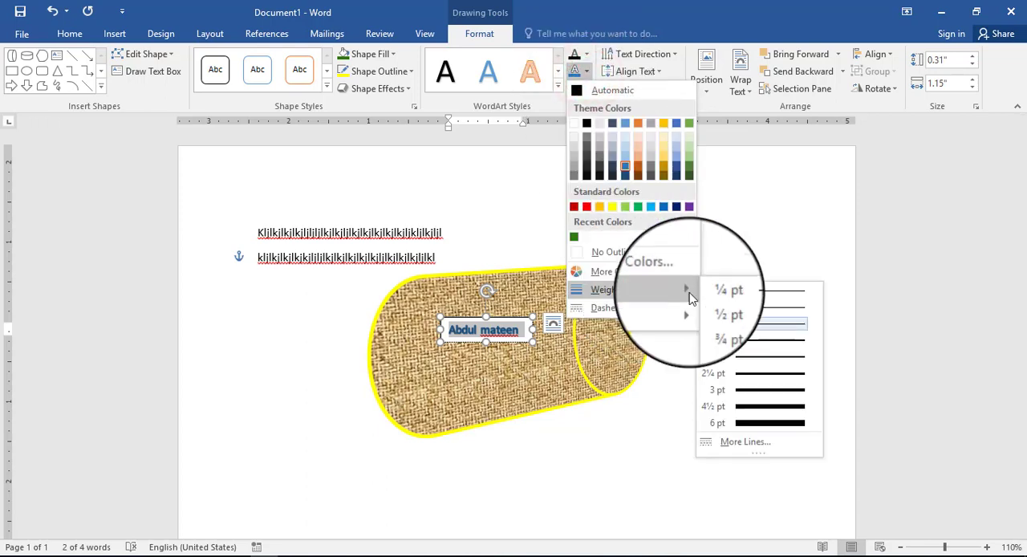
left_click(745, 295)
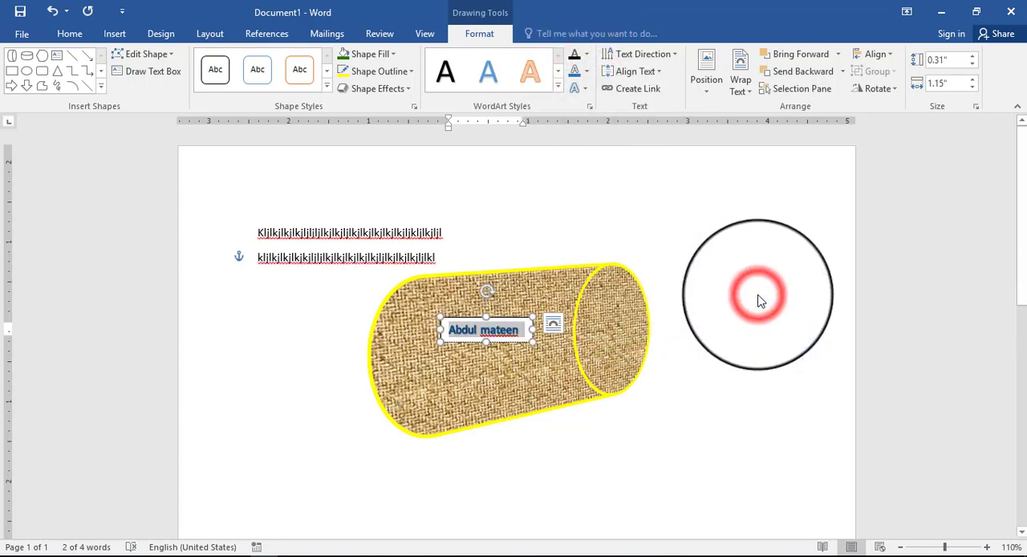
left_click(588, 56)
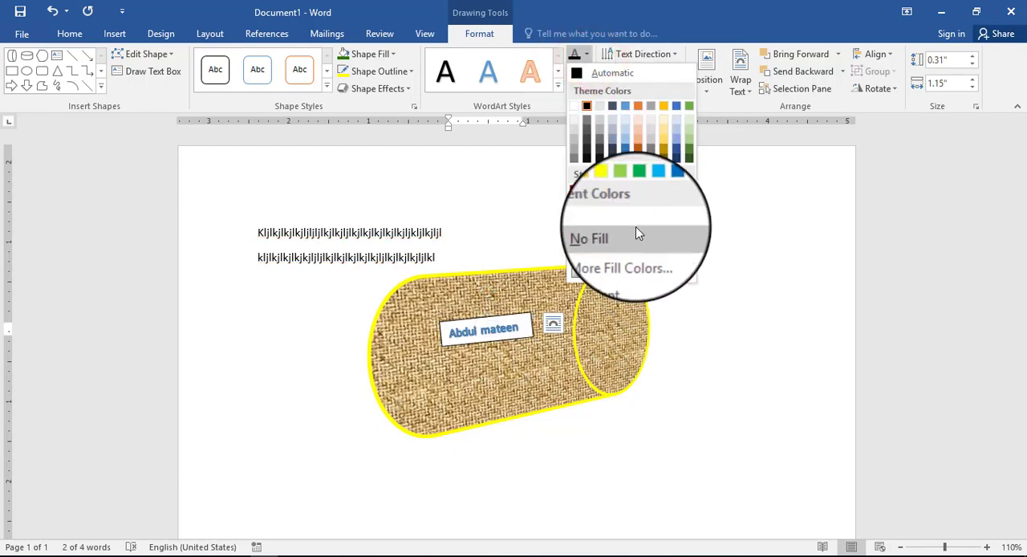
left_click(528, 171)
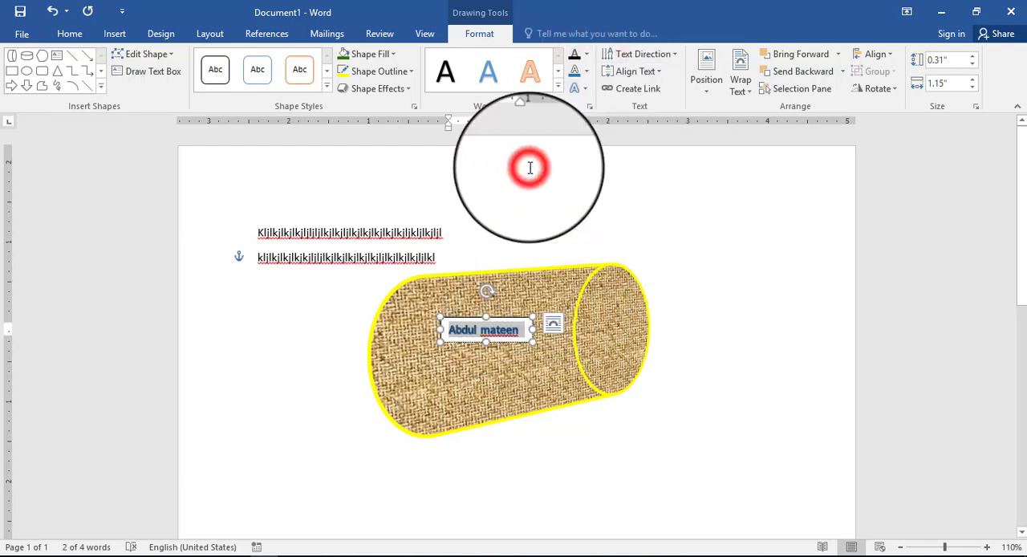
Step: Apply the orange glow variation from the strongest row to the name in the text box and check it against the textured shape
left_click(585, 91)
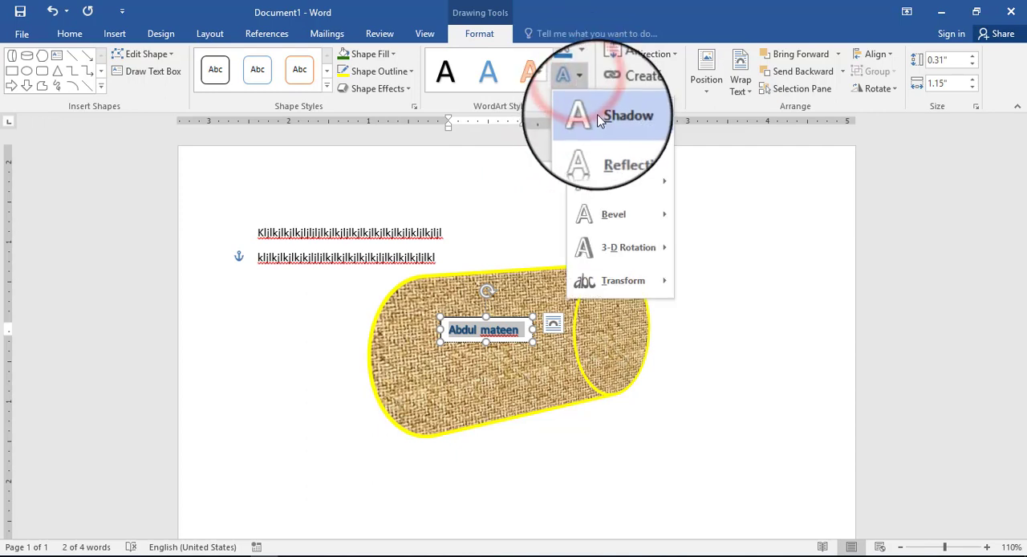
mouse_move(633, 147)
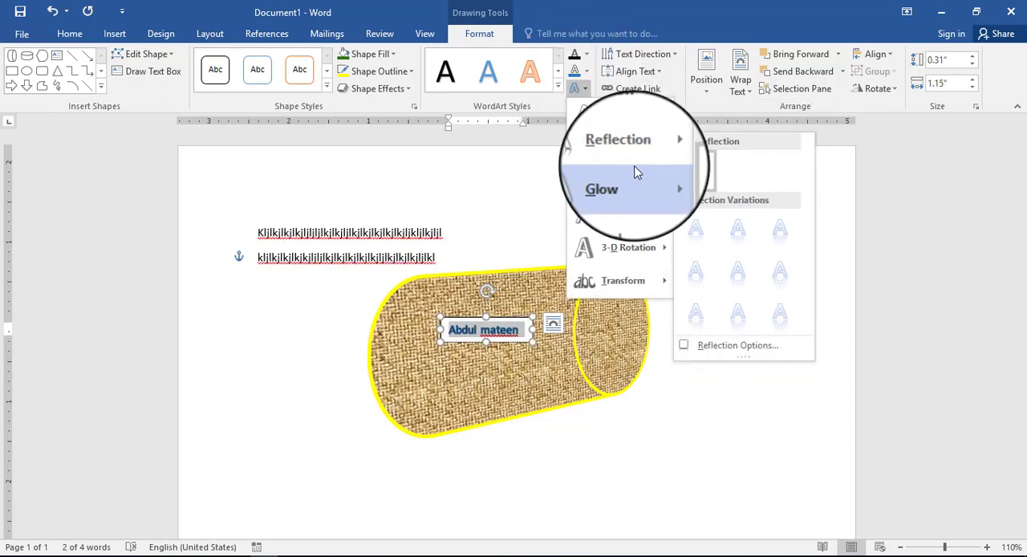
mouse_move(635, 176)
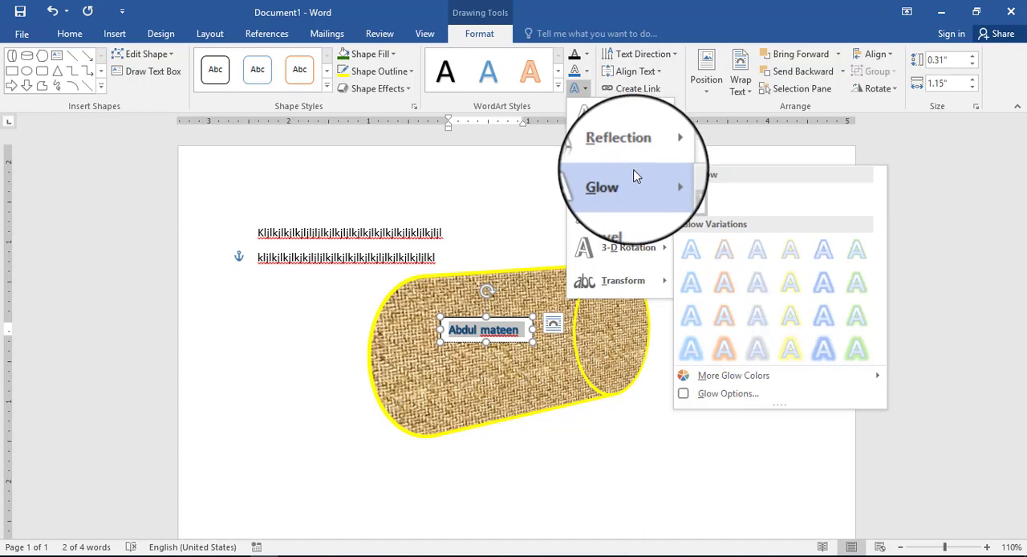
left_click(737, 355)
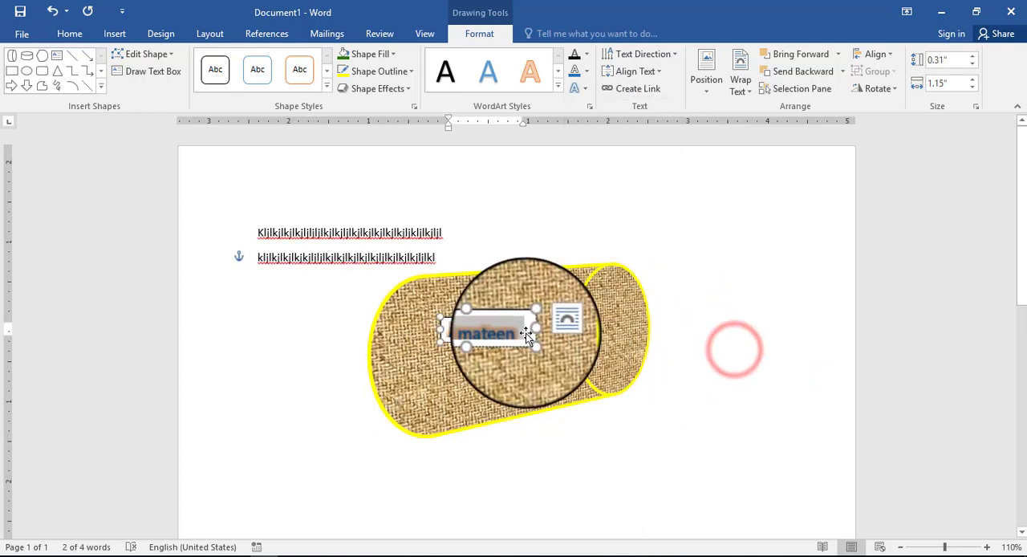
left_click(489, 340)
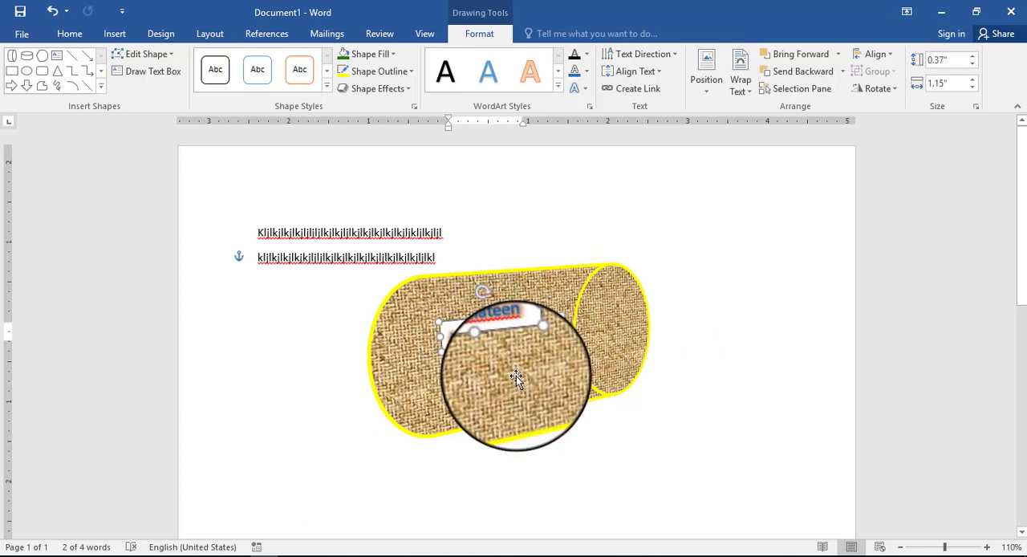
left_click(528, 284)
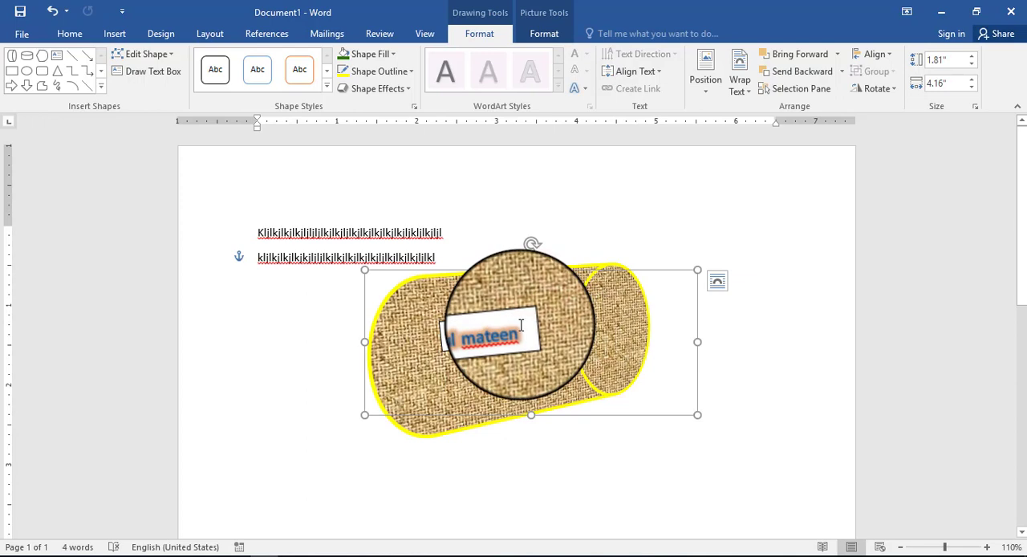
left_click(523, 314)
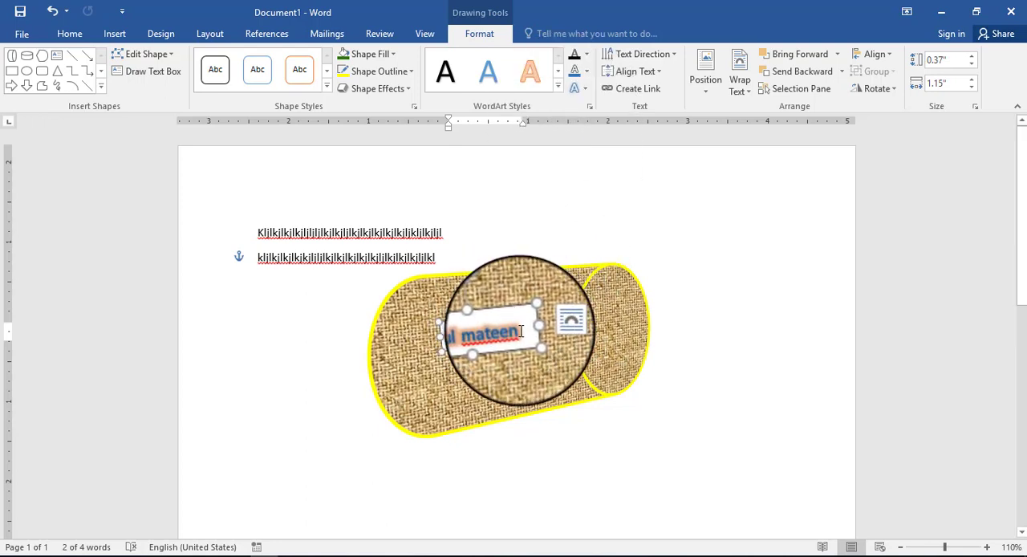
Step: Remove the text outline from the name by setting it to No Outline
left_click(587, 73)
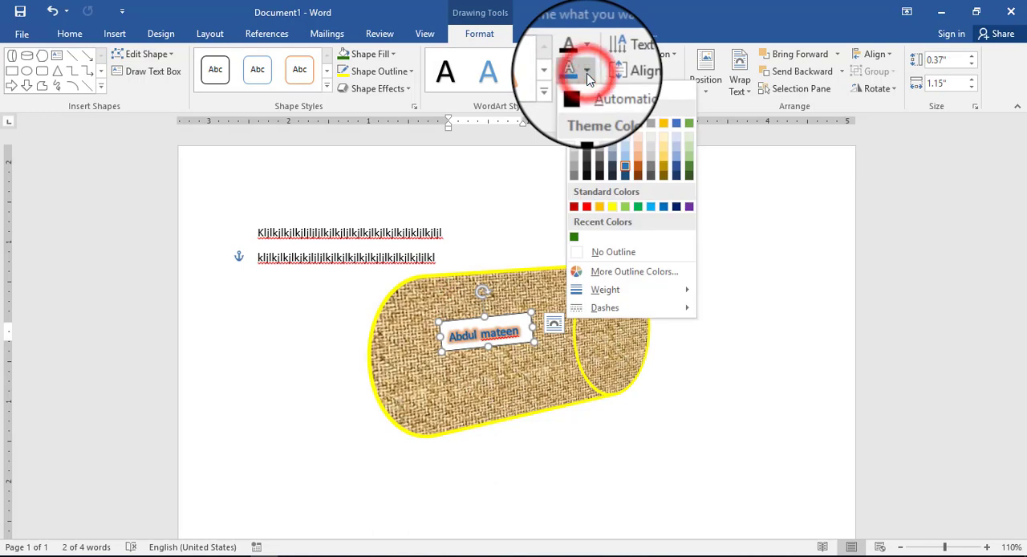
left_click(611, 254)
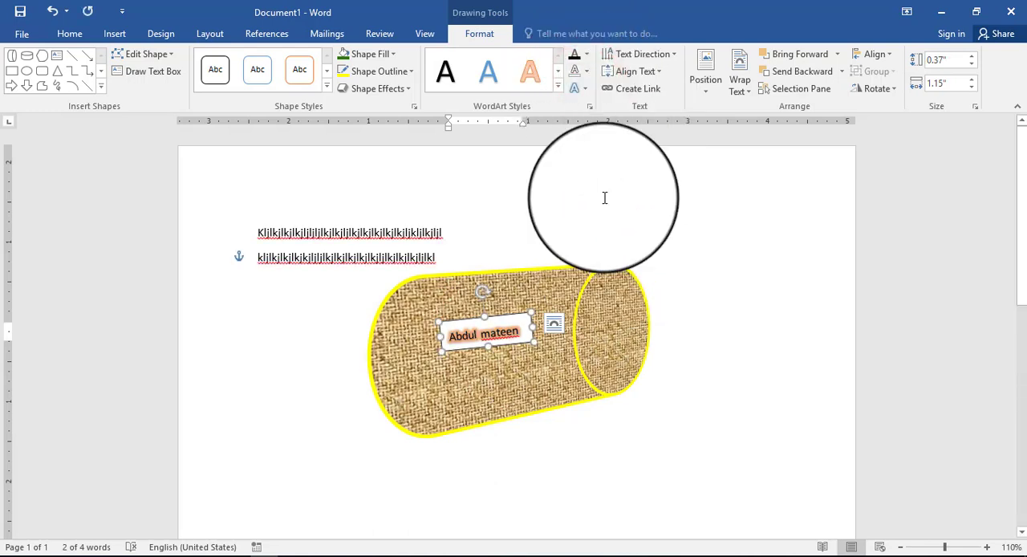
left_click(587, 88)
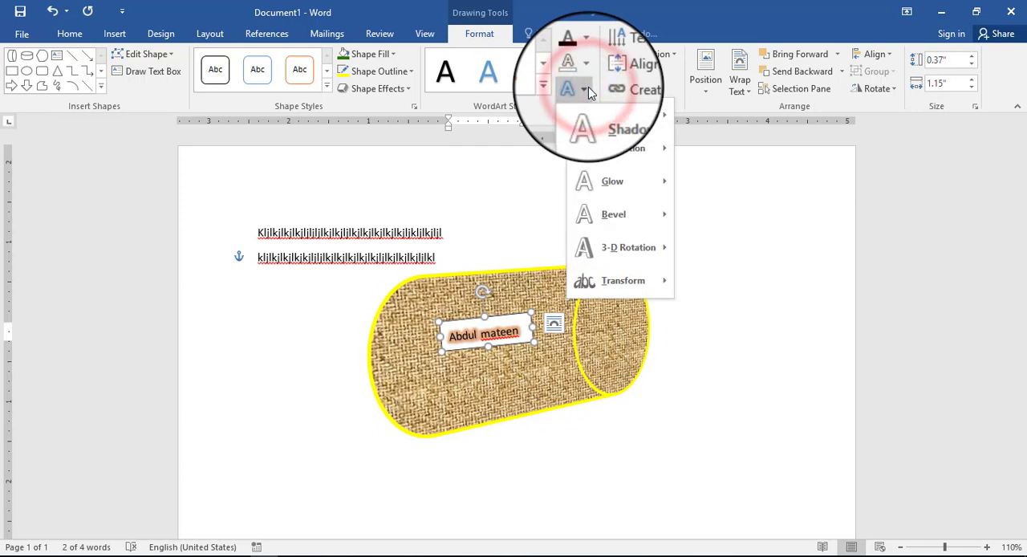
left_click(586, 73)
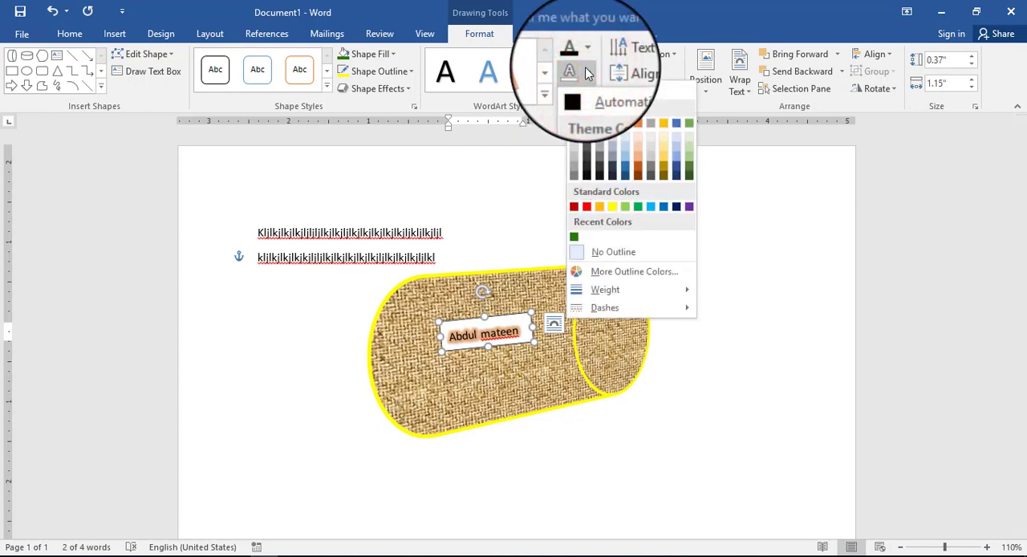
left_click(623, 252)
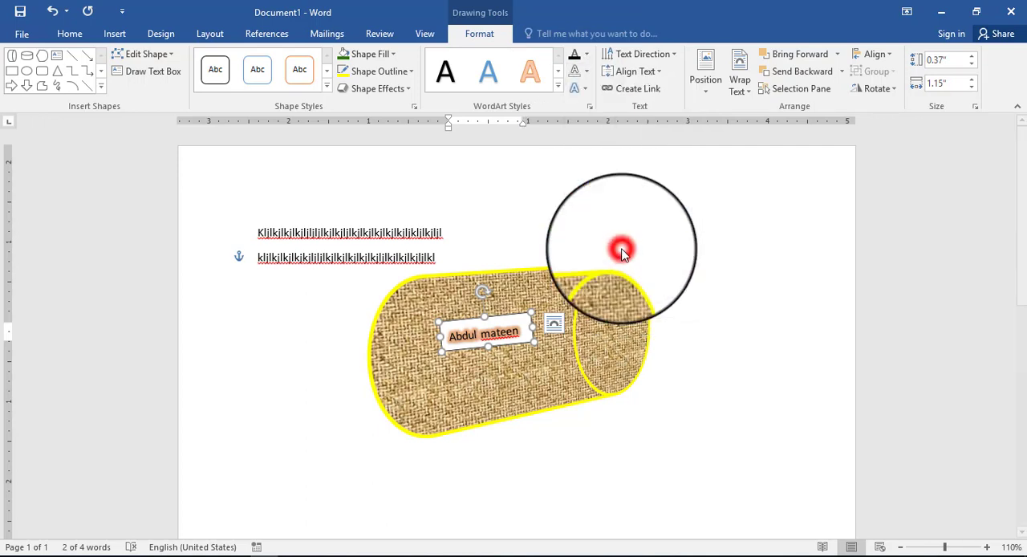
Step: Look over the text fill, text outline and shape style options available for the name's text box
left_click(588, 53)
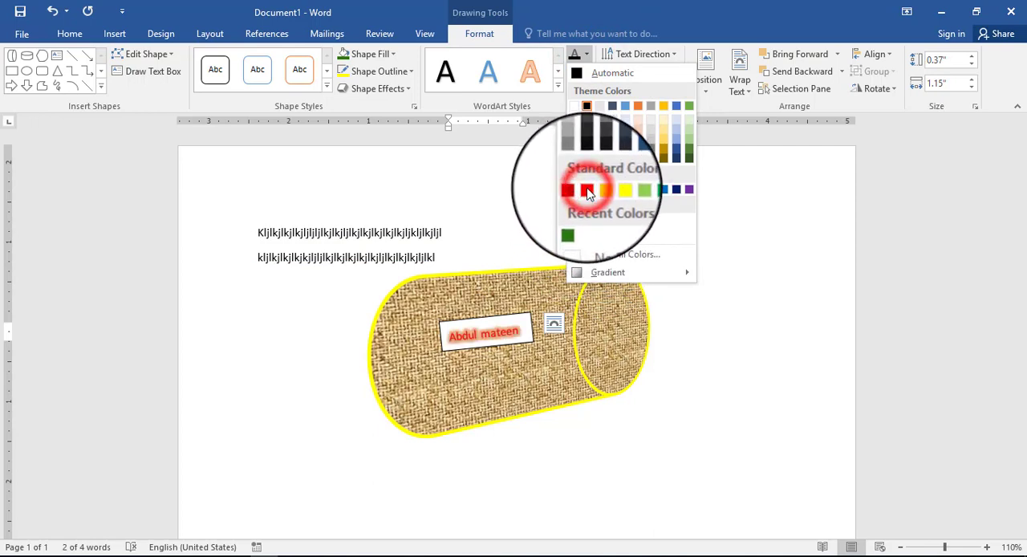
left_click(588, 191)
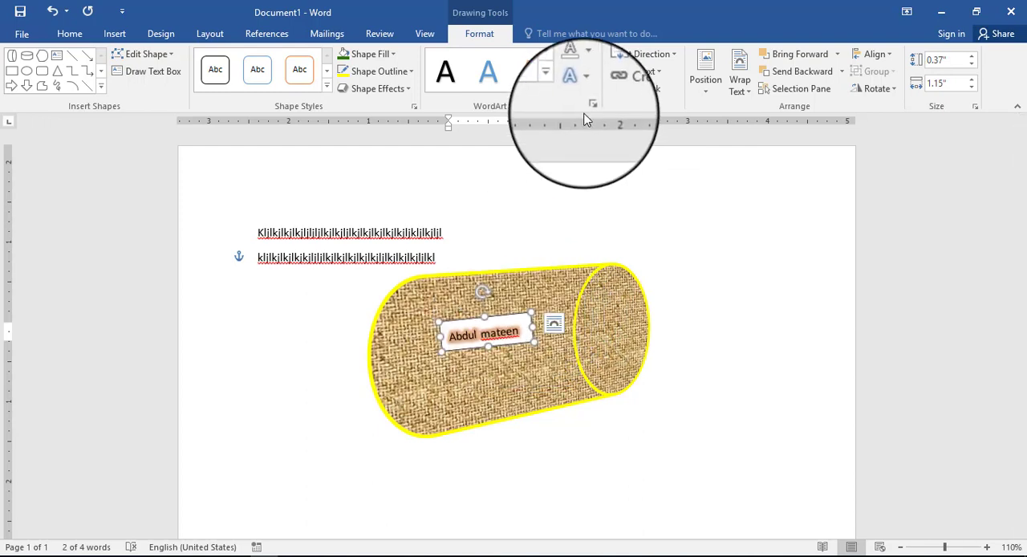
left_click(589, 72)
left_click(589, 71)
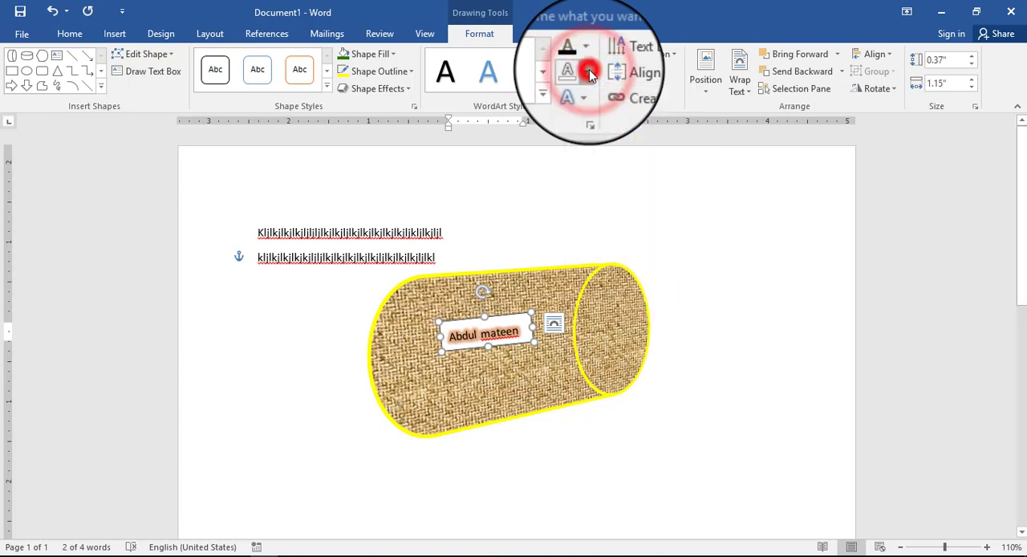
left_click(587, 48)
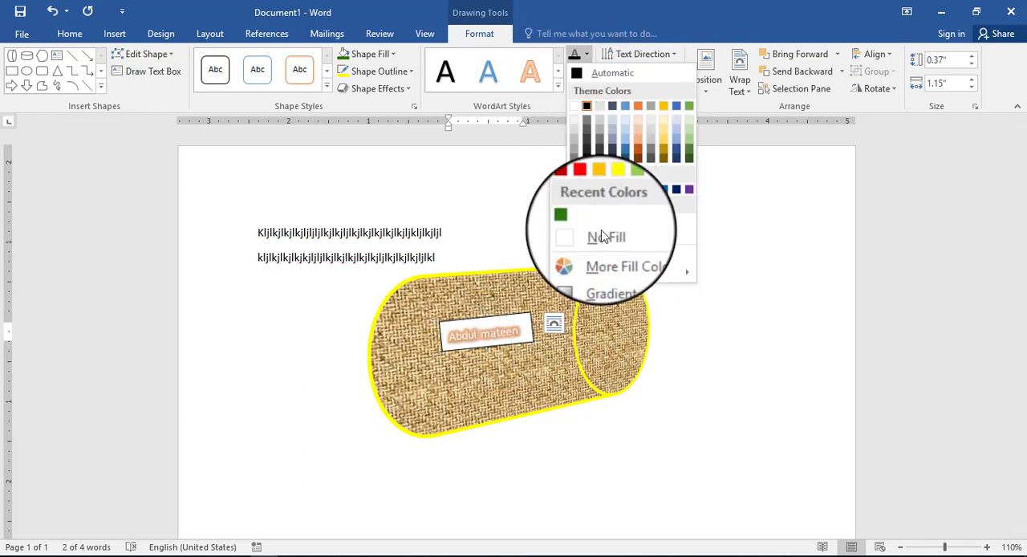
left_click(585, 61)
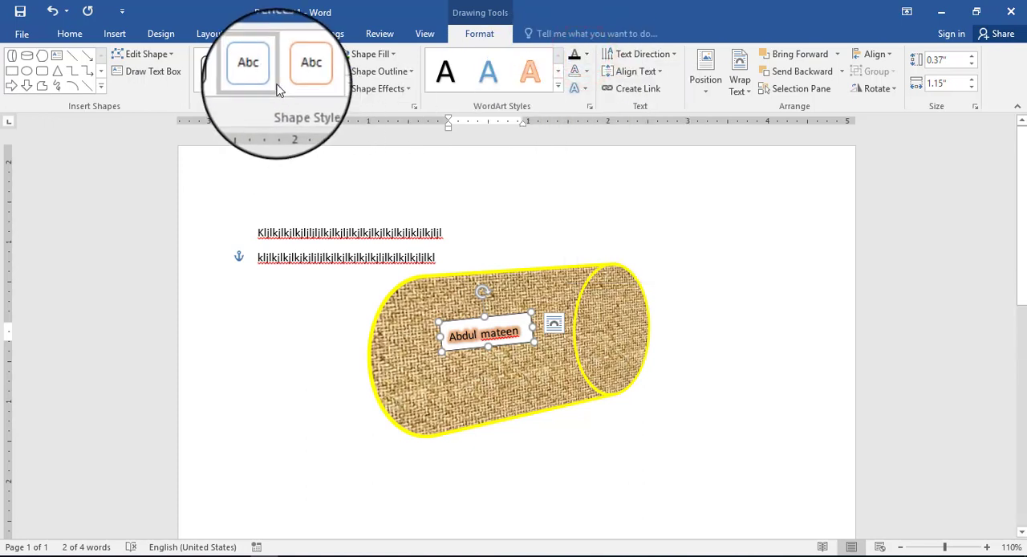
left_click(329, 88)
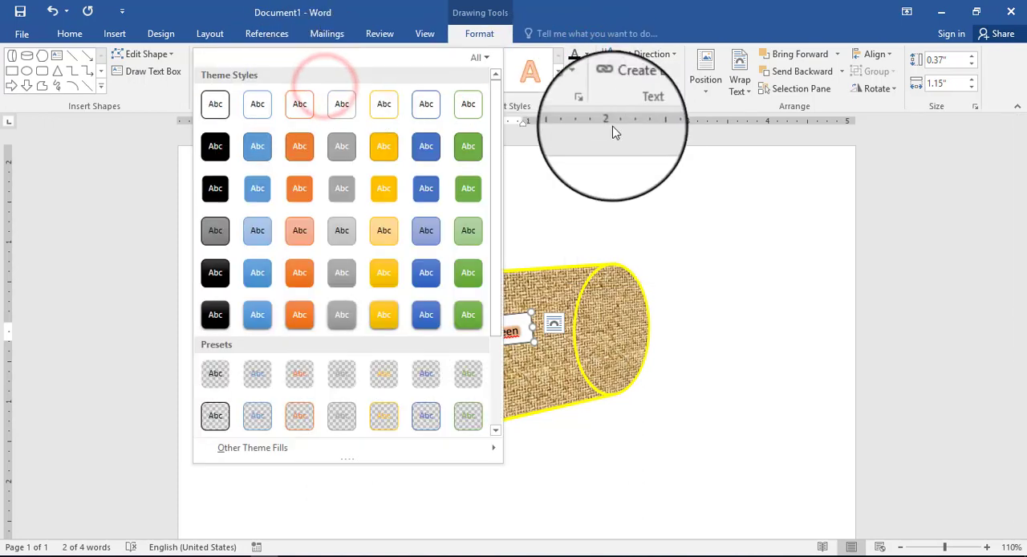
left_click(628, 151)
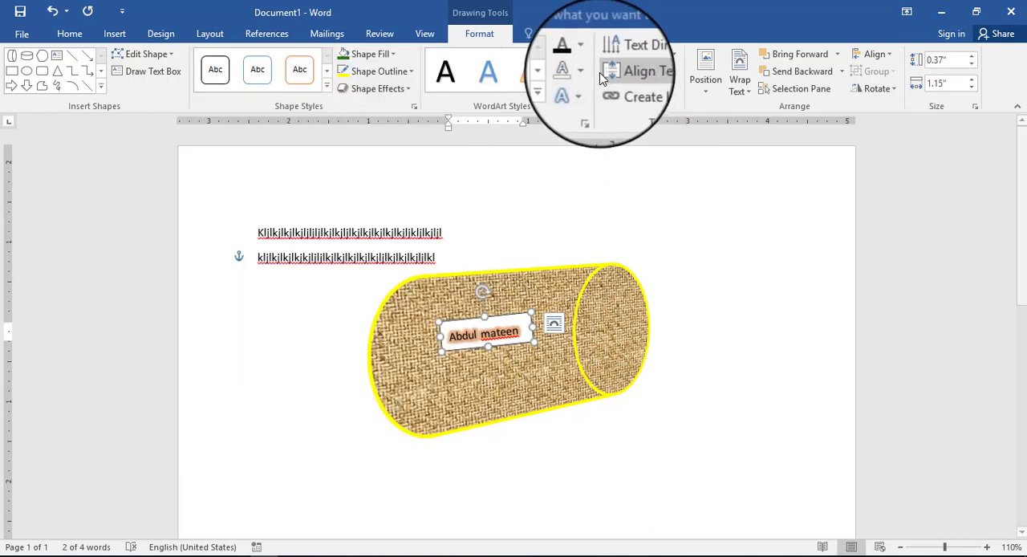
left_click(586, 88)
left_click(587, 89)
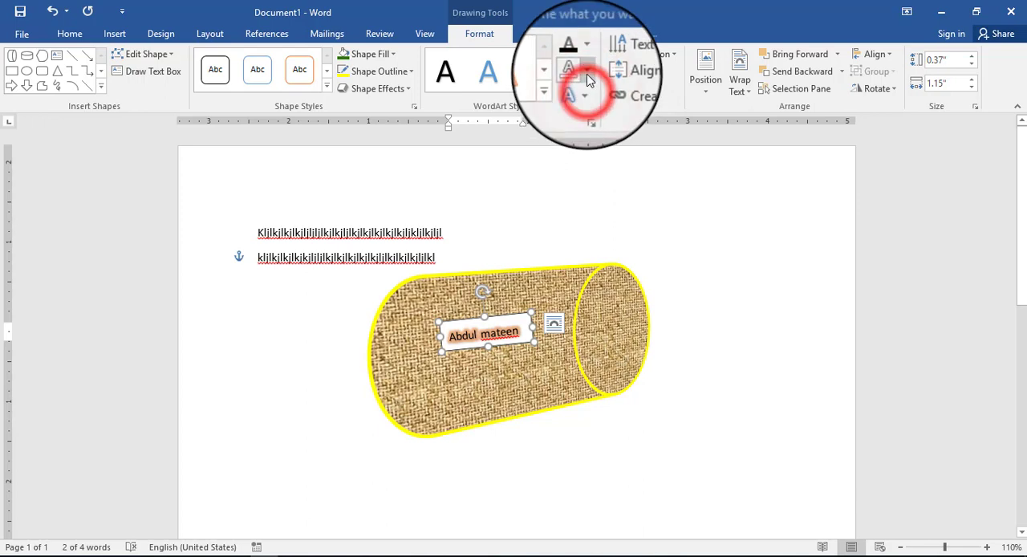
left_click(586, 69)
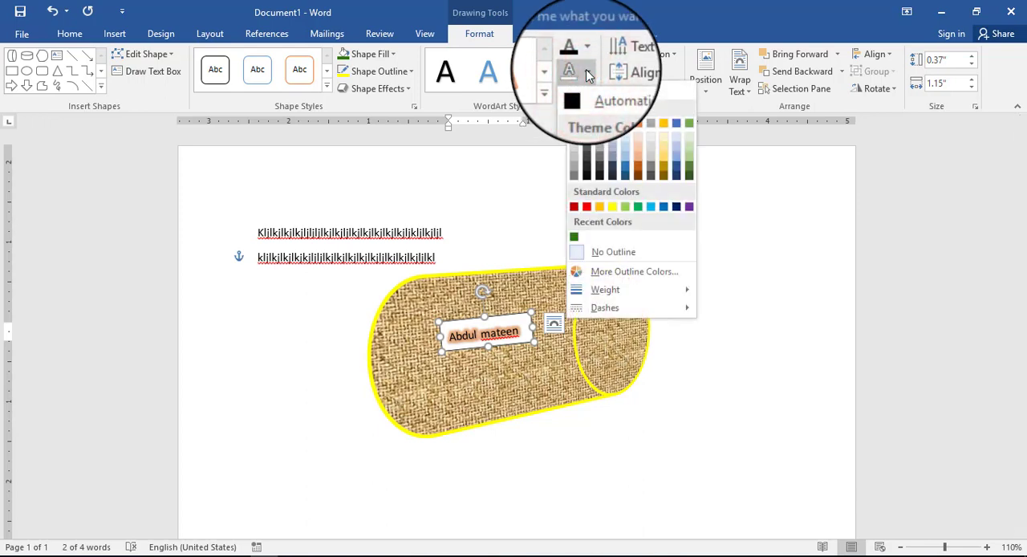
Step: Set the name's text fill to white and check the glowing text with the text box deselected
left_click(585, 57)
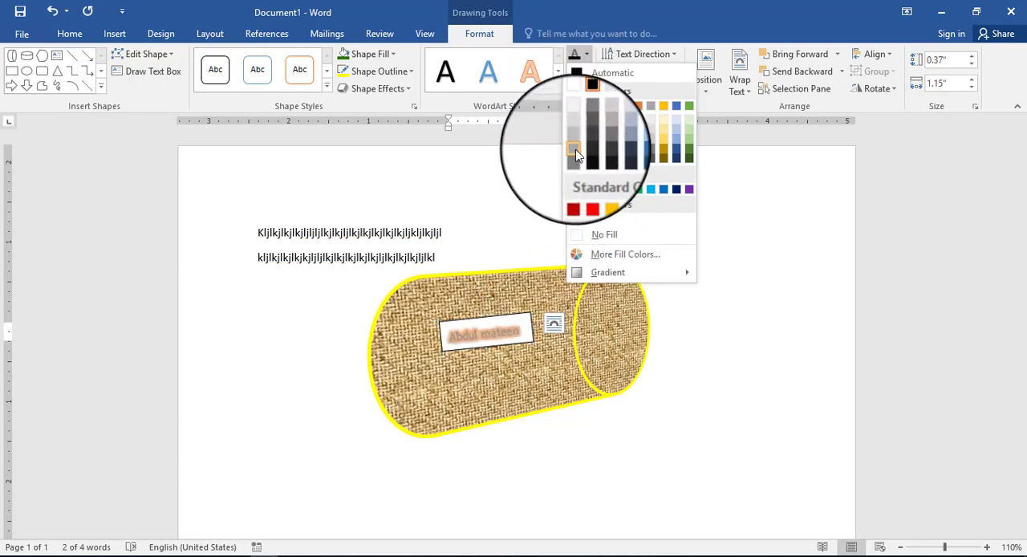
left_click(576, 105)
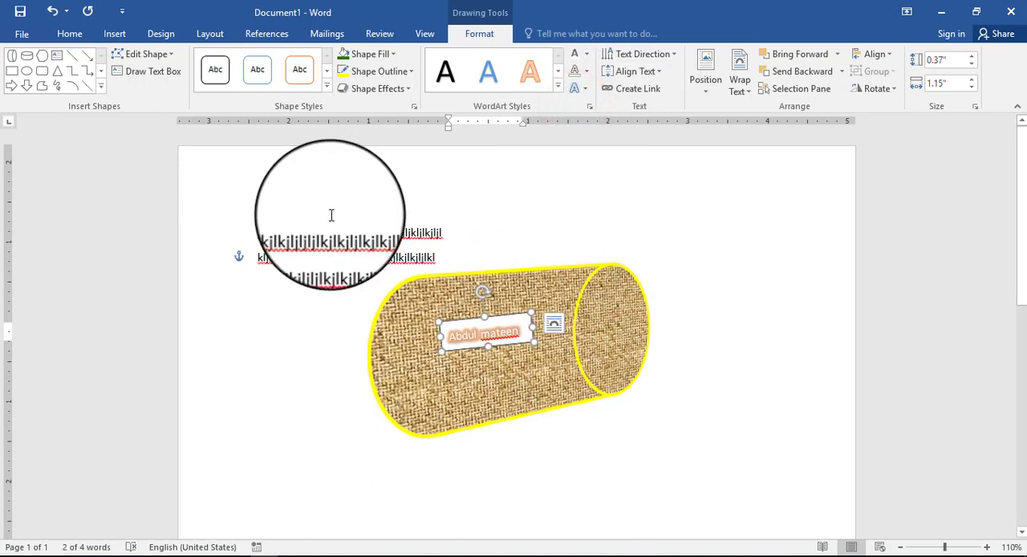
left_click(530, 301)
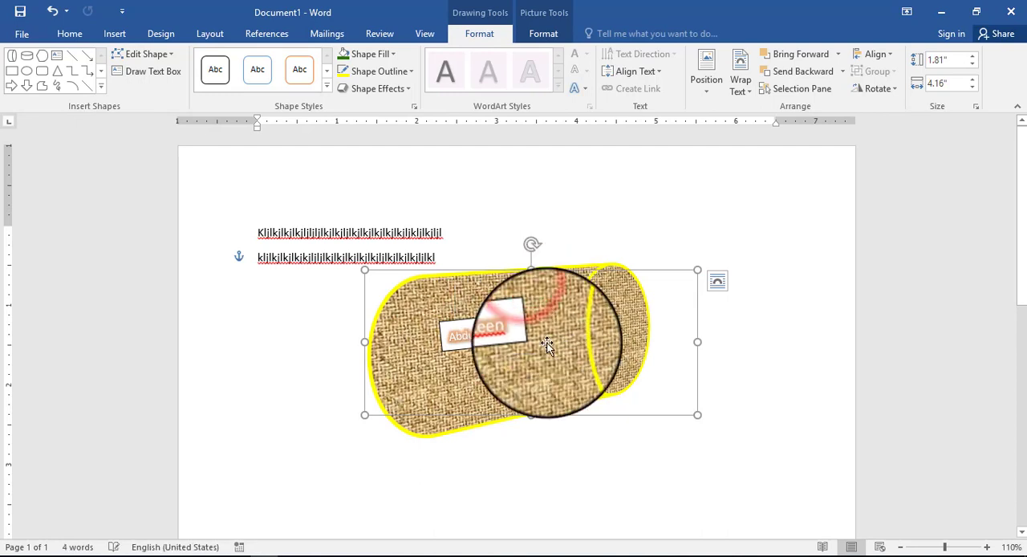
left_click(511, 338)
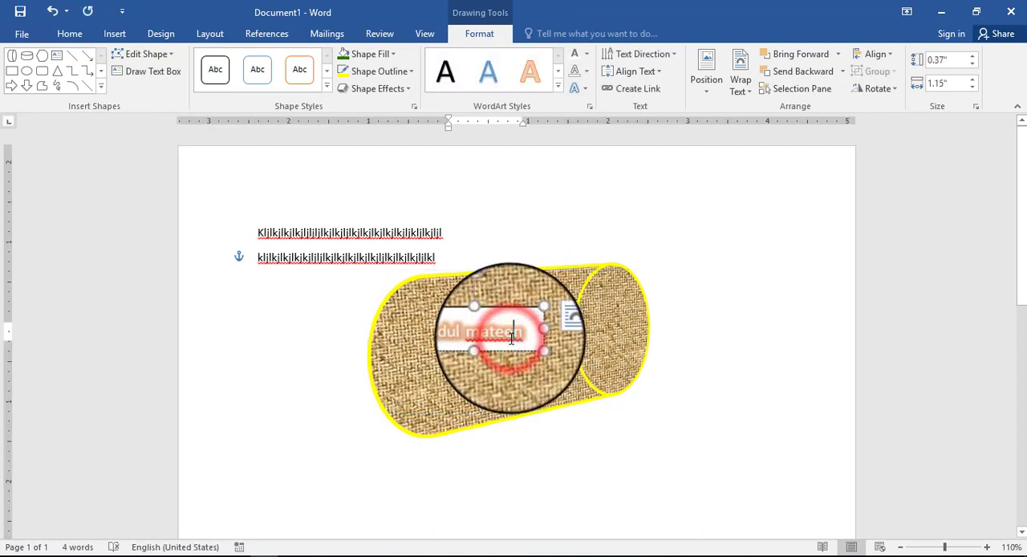
left_click(544, 298)
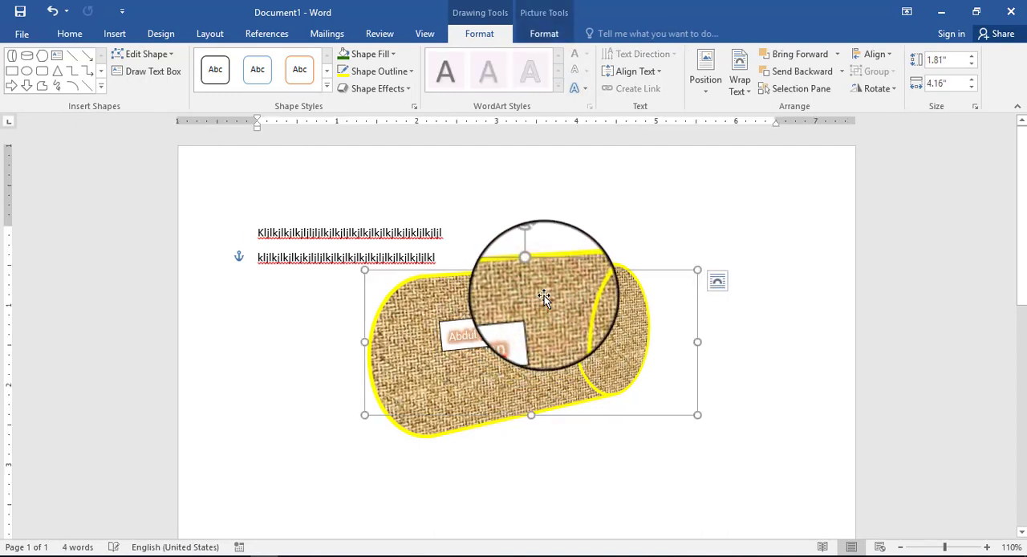
left_click(511, 333)
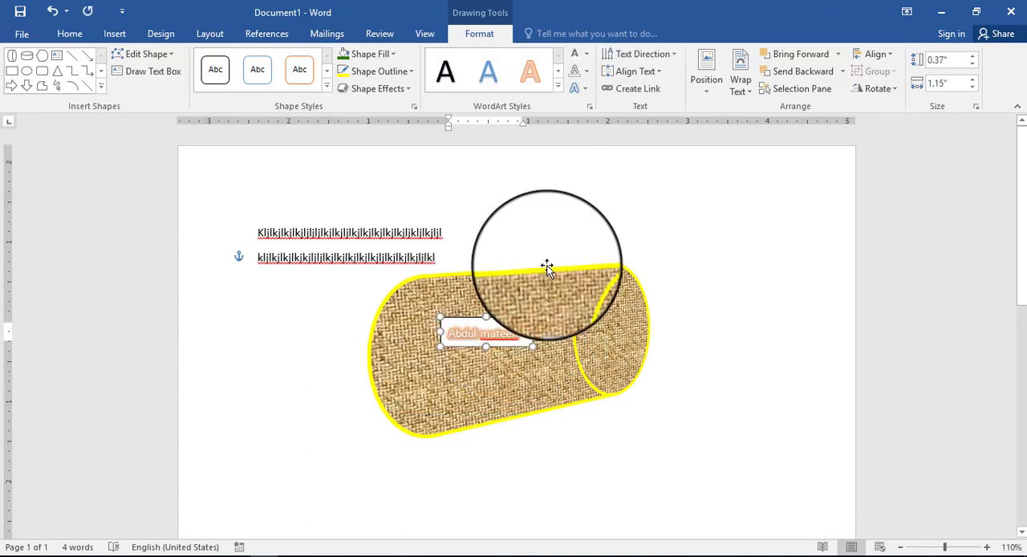
Step: Rotate all text in the name's text box 90° and enlarge the box to about 1.14" high by 1.37" wide
left_click(663, 58)
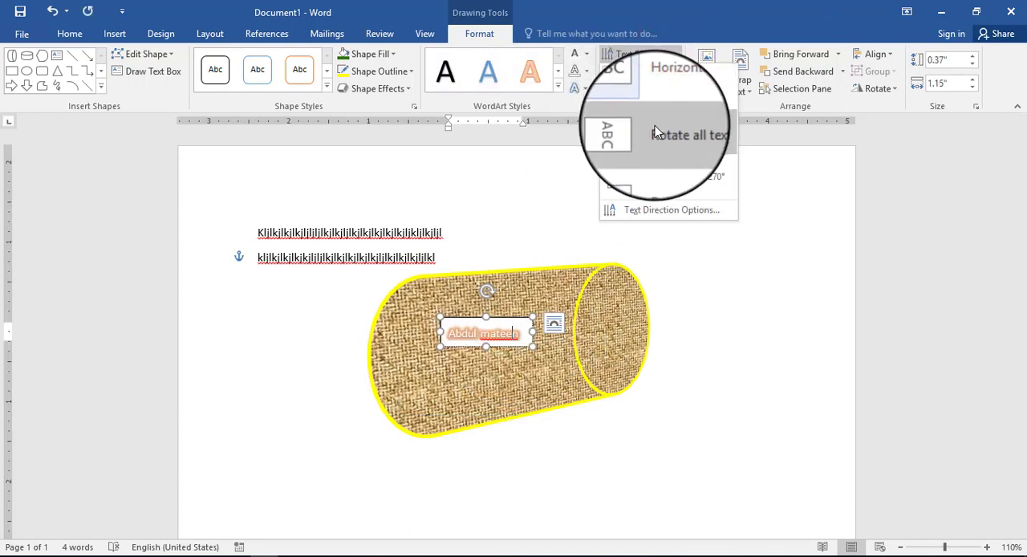
left_click(654, 125)
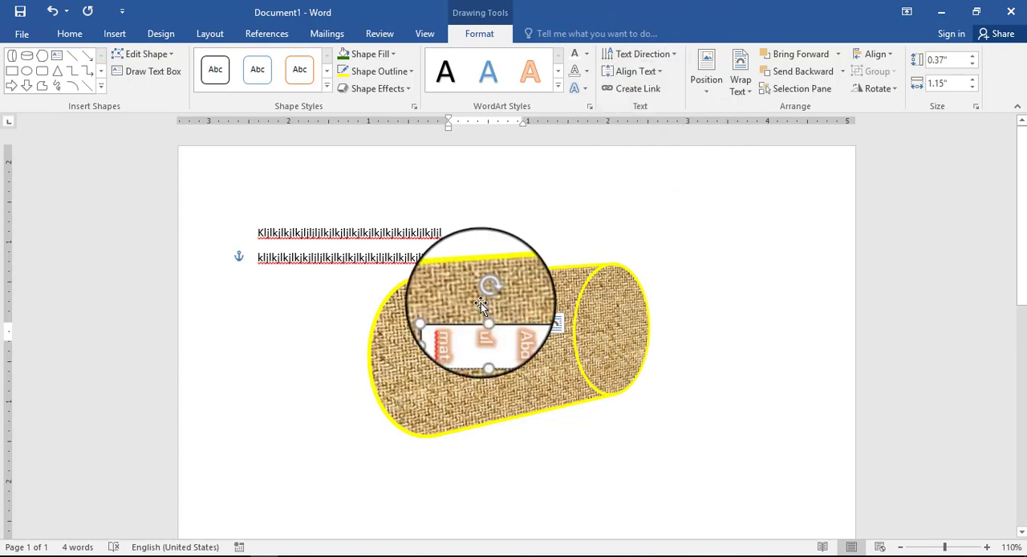
left_click_drag(487, 349, 490, 408)
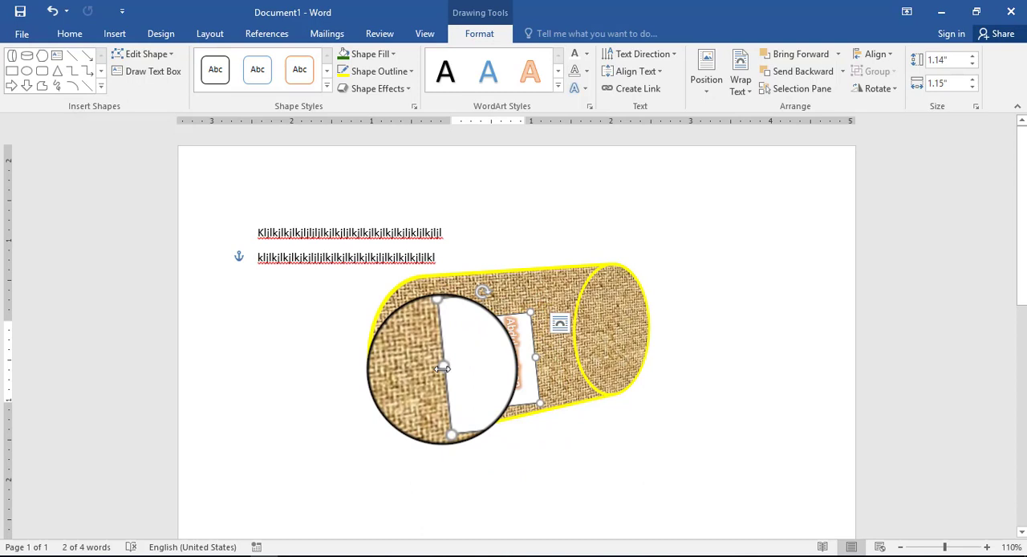
left_click_drag(442, 369, 378, 367)
Step: Try rotating all text in the text box 270° and set its text direction back to Horizontal
left_click(634, 72)
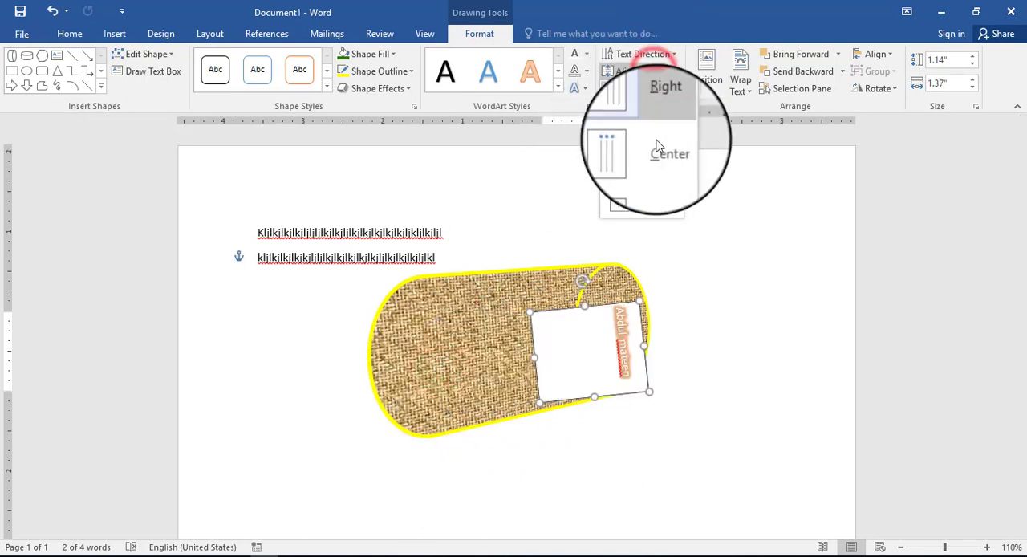
left_click(647, 53)
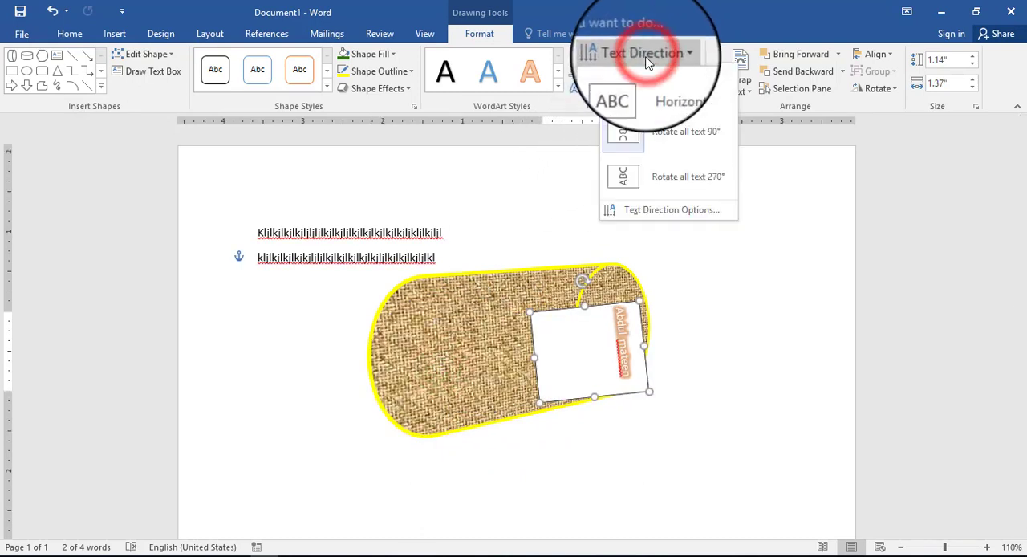
left_click(641, 181)
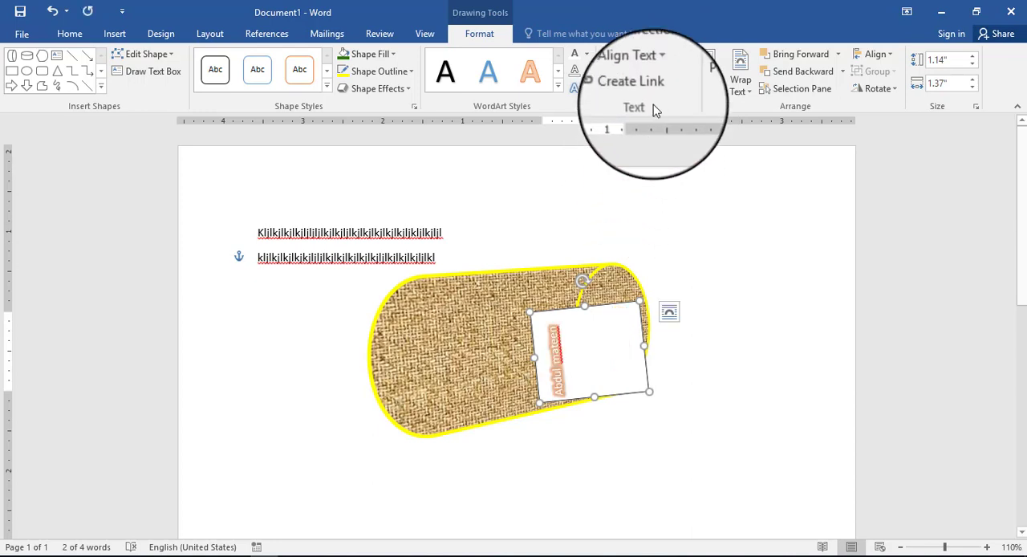
left_click(660, 55)
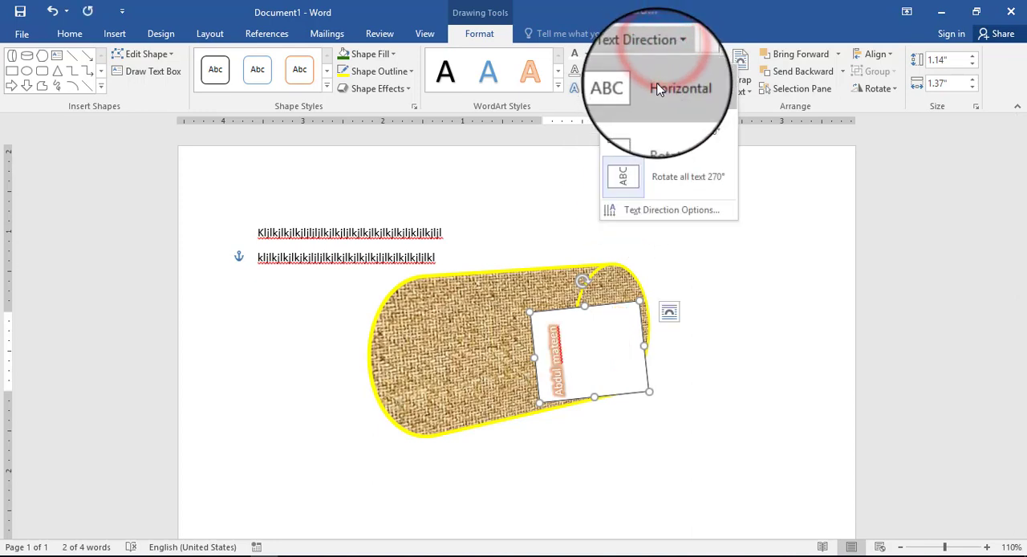
left_click(654, 86)
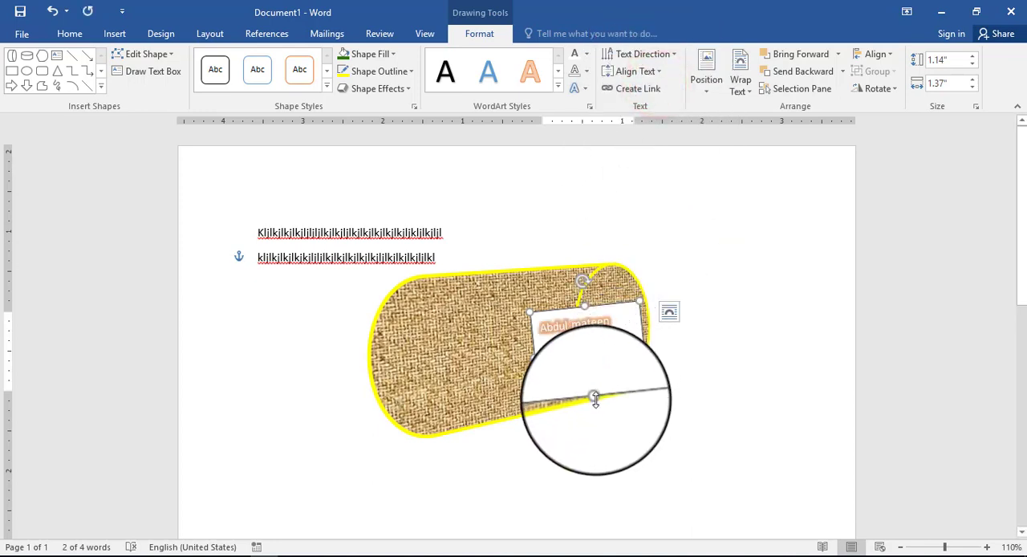
Step: Shrink the name's text box to about 0.47" high by 1.16" wide and move it onto the middle of the cylinder's side
left_click_drag(597, 399, 588, 344)
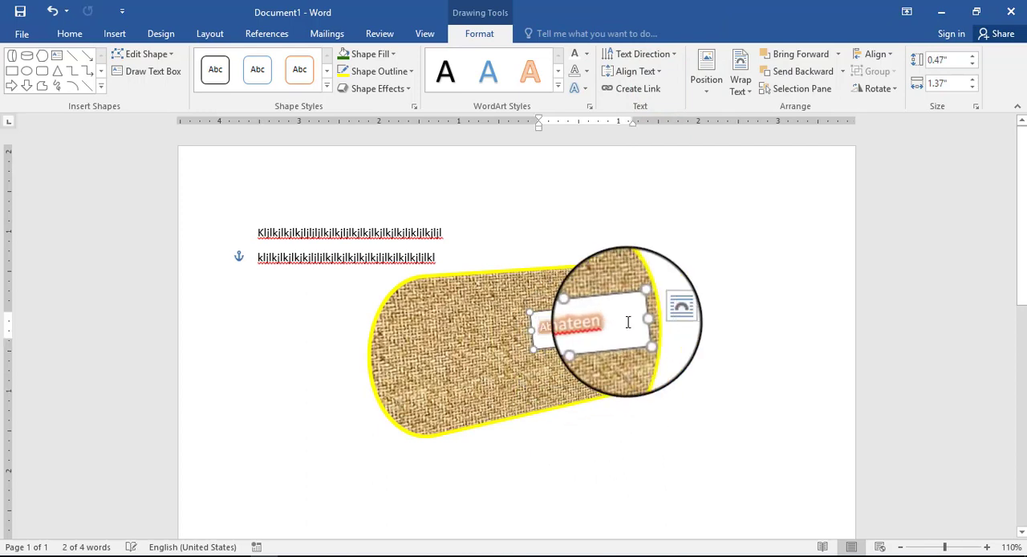
left_click_drag(637, 320, 464, 307)
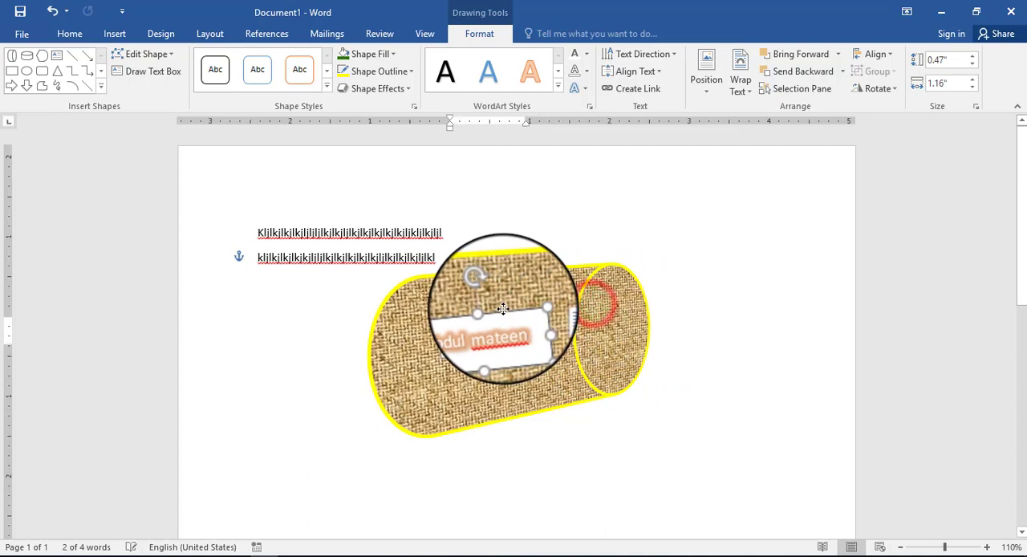
Step: Try aligning the text to the bottom of the name's text box, set its vertical alignment to Middle and deselect the box
left_click(663, 75)
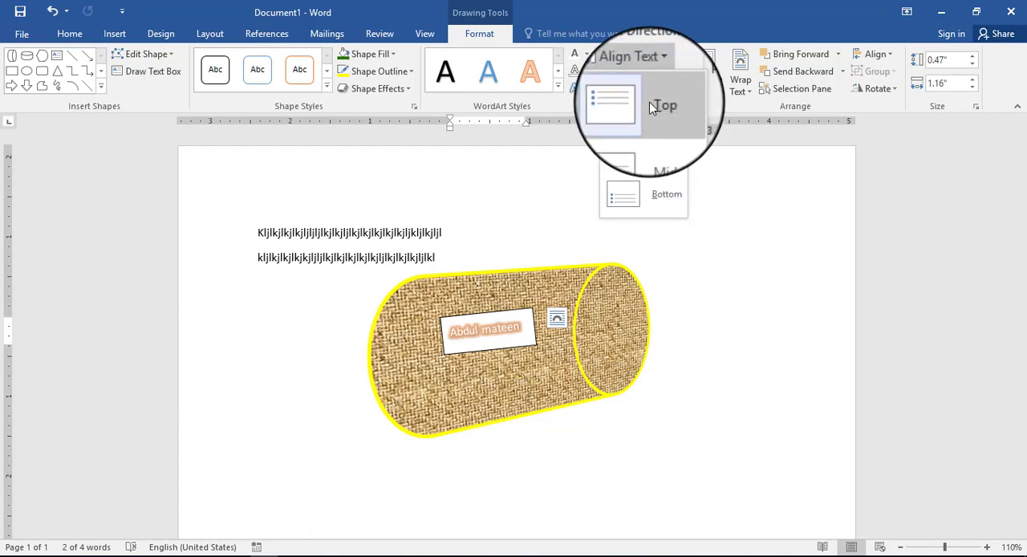
left_click(642, 193)
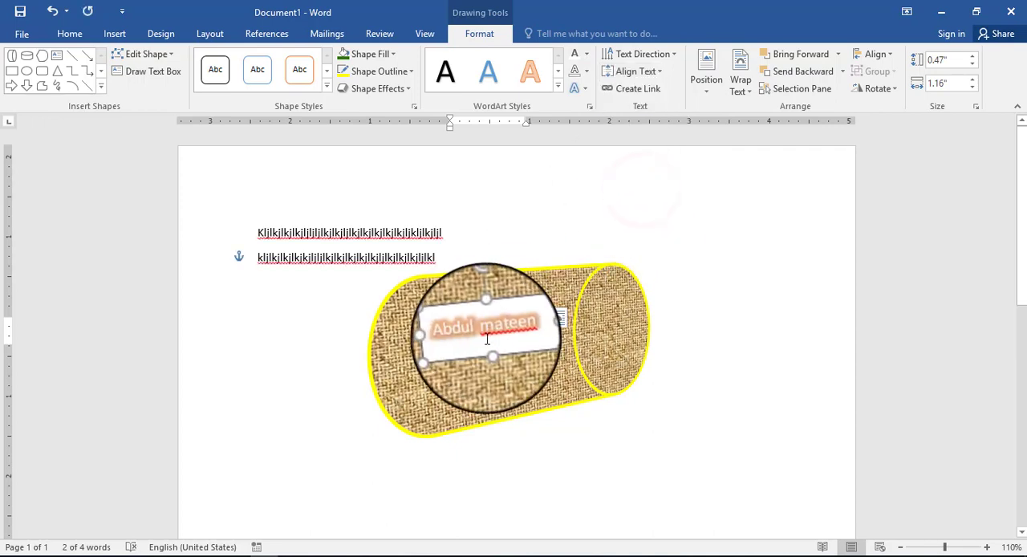
left_click(639, 71)
left_click(642, 138)
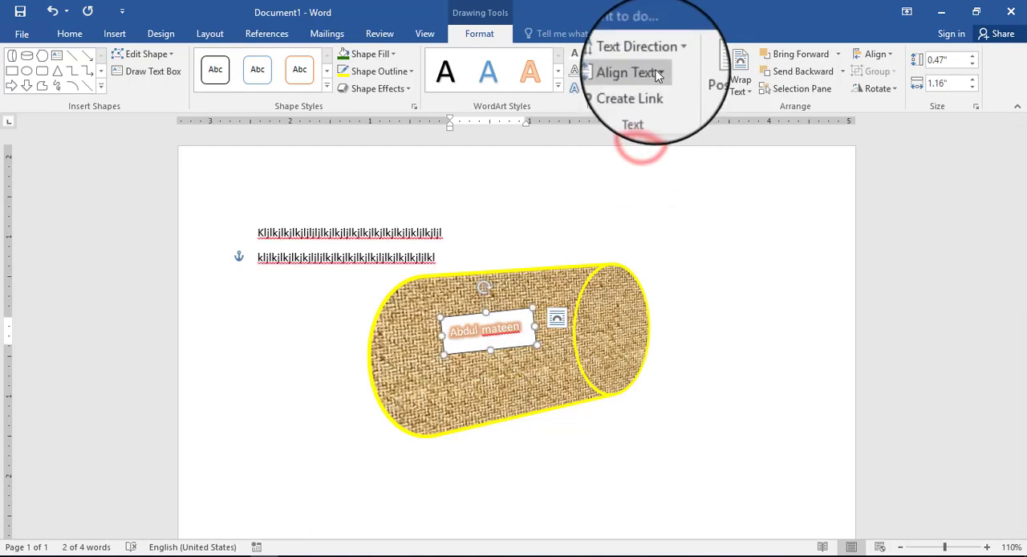
left_click(640, 70)
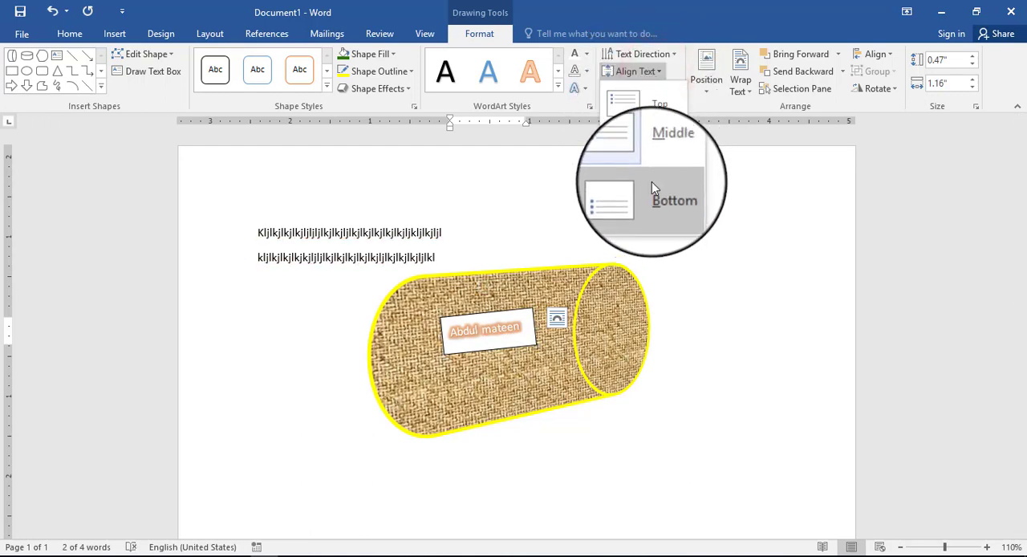
left_click(649, 138)
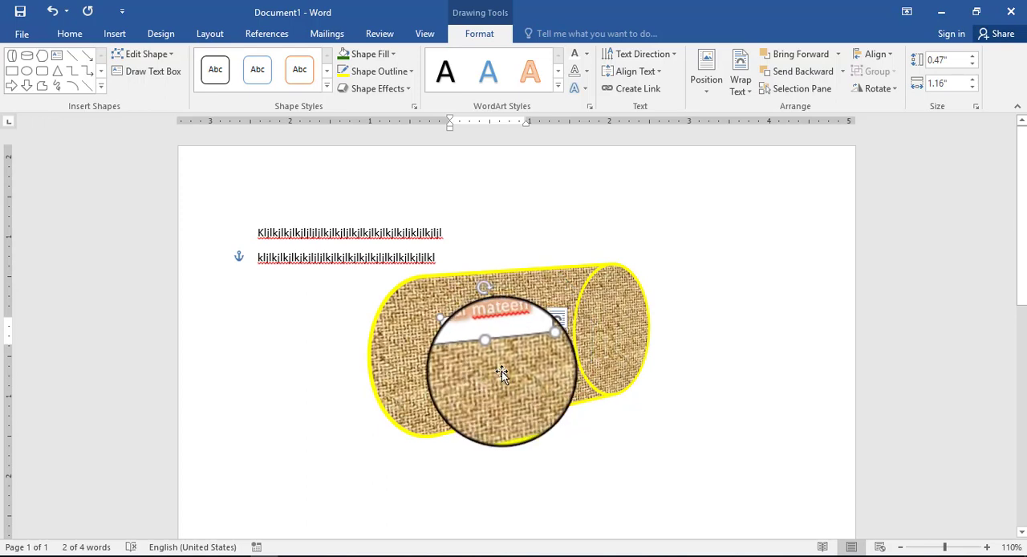
left_click(501, 372)
left_click(316, 393)
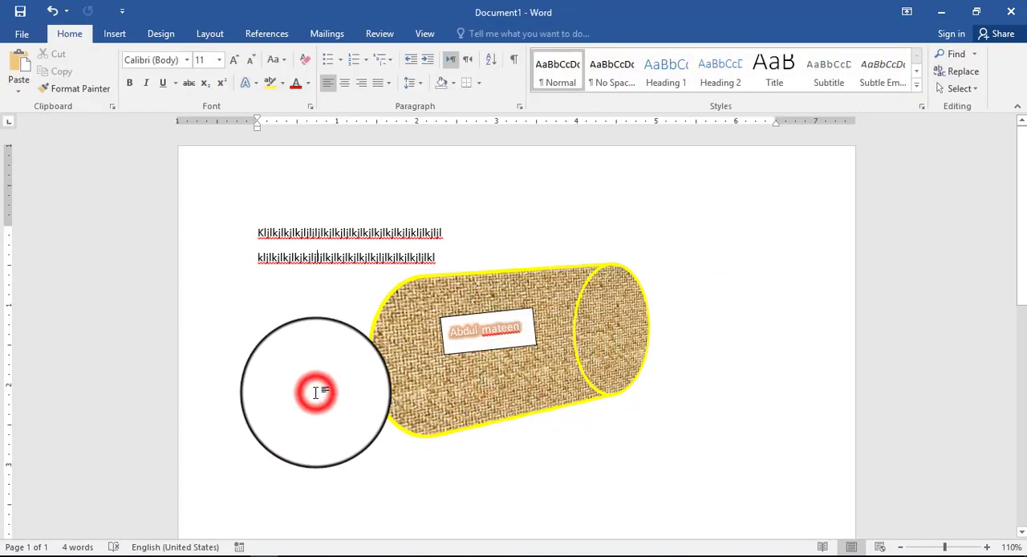
Step: Add a pentagon and a rounded-top rectangle to the page and break the rectangle's text link
left_click(114, 32)
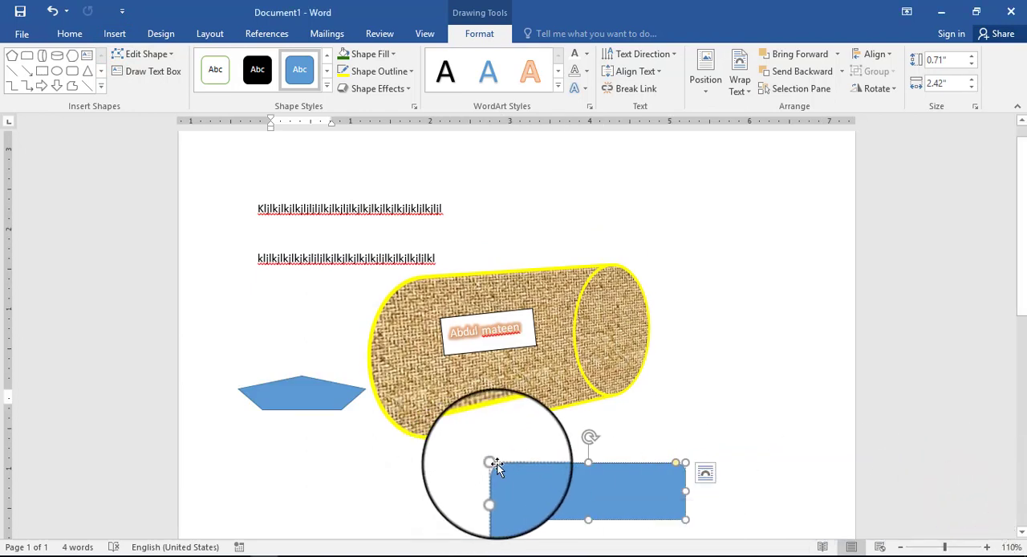
left_click(628, 88)
left_click(628, 481)
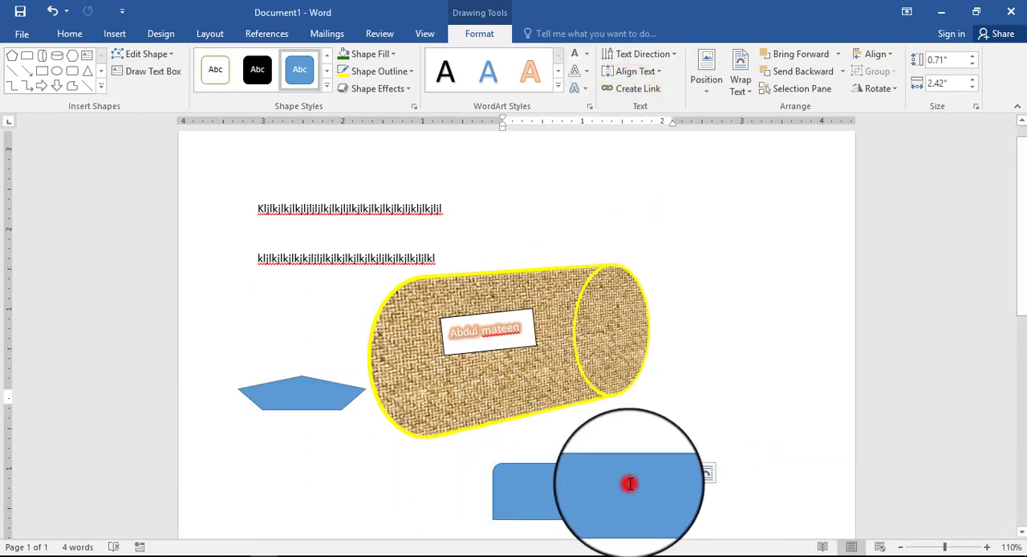
Step: Move the rounded-top rectangle to the page's upper right corner and enlarge the pentagon to about 1.09" high
left_click_drag(656, 468, 752, 160)
left_click(294, 408)
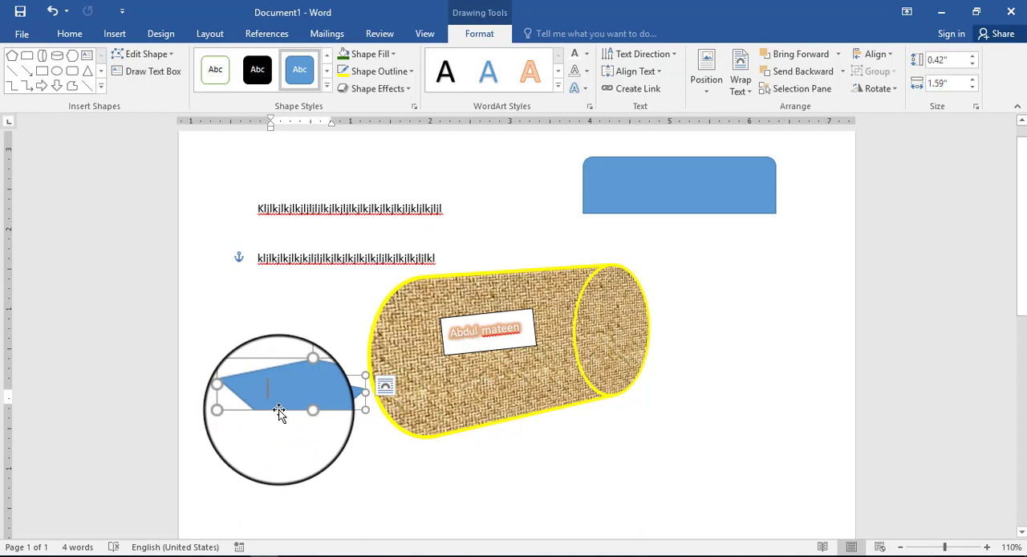
left_click_drag(278, 409, 305, 485)
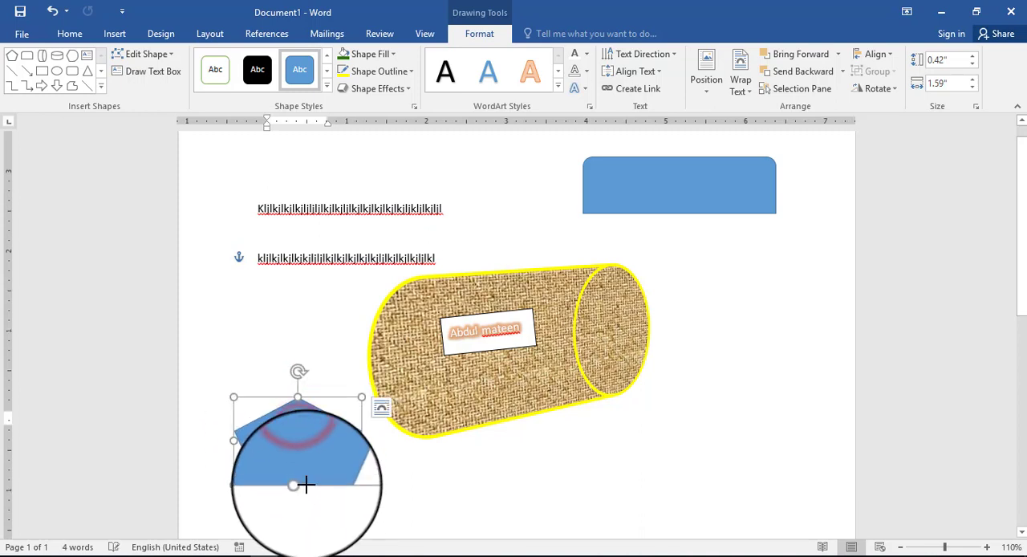
left_click(646, 201)
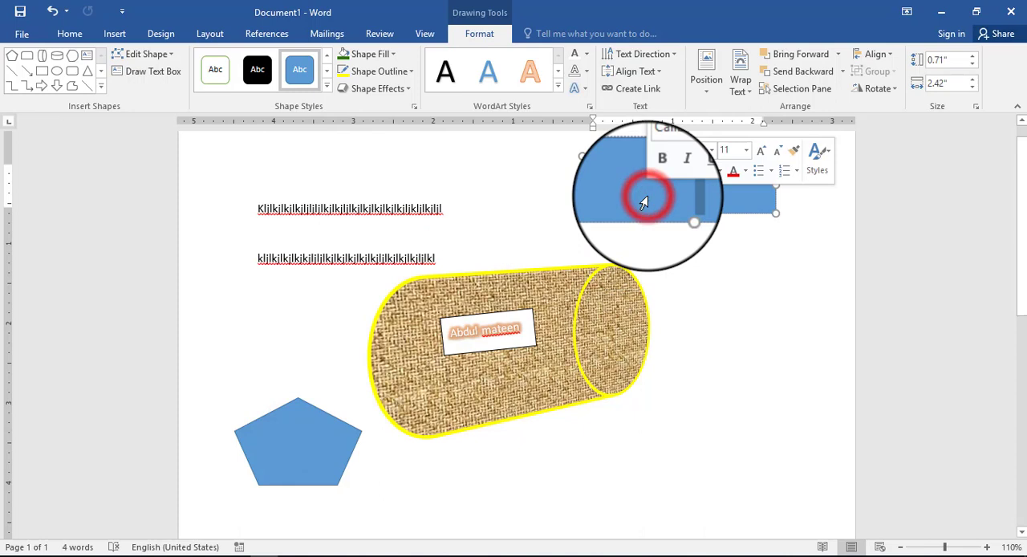
left_click(291, 461)
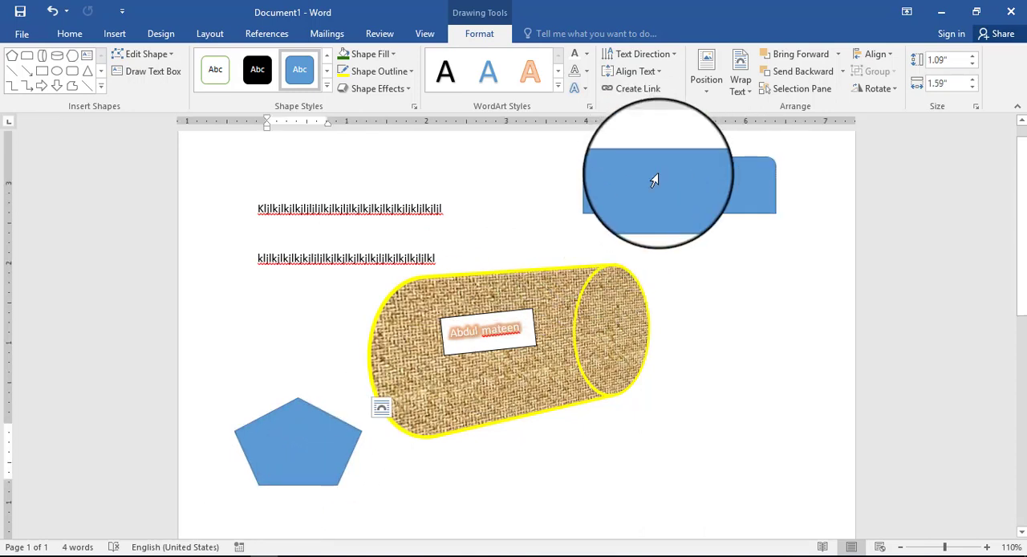
left_click(655, 182)
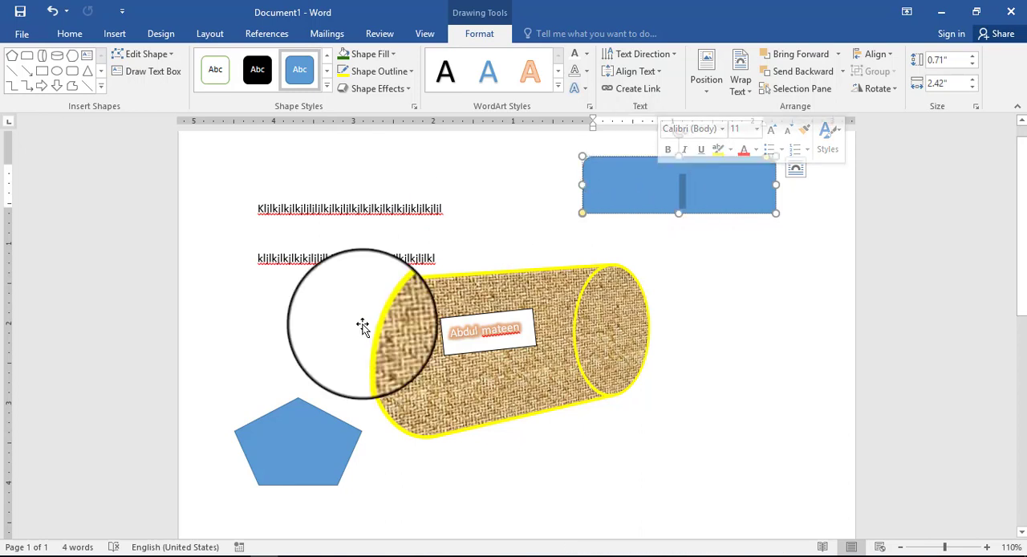
right_click(293, 439)
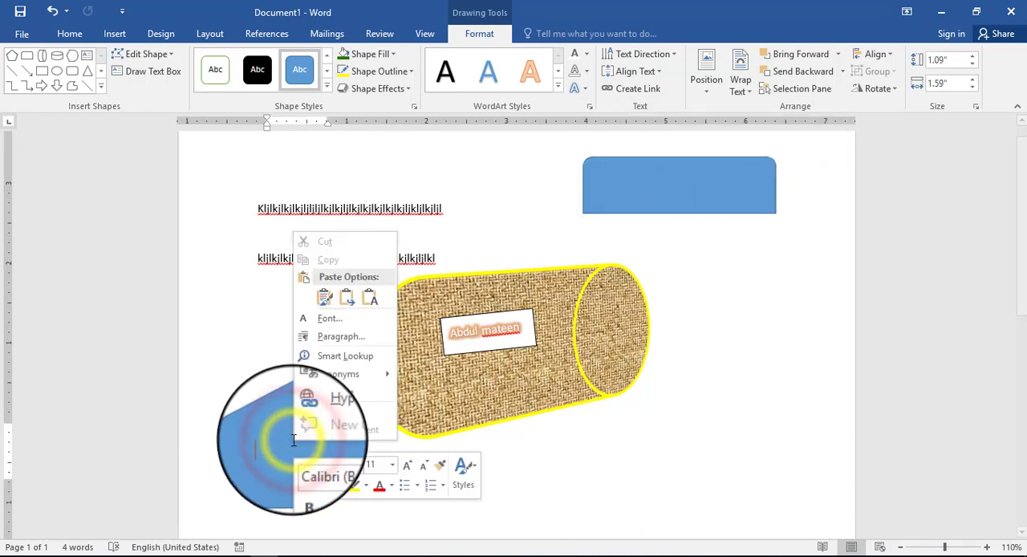
left_click(234, 383)
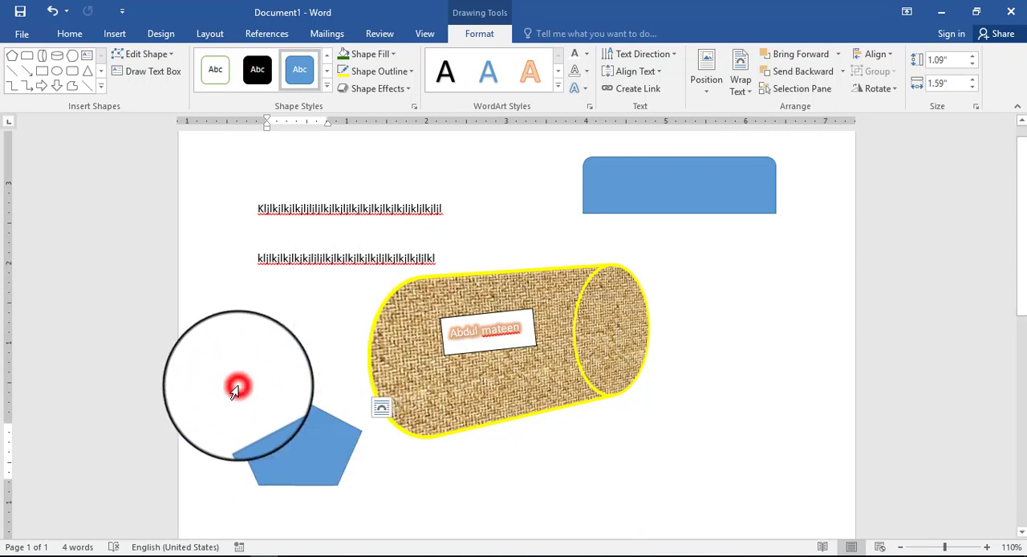
right_click(572, 314)
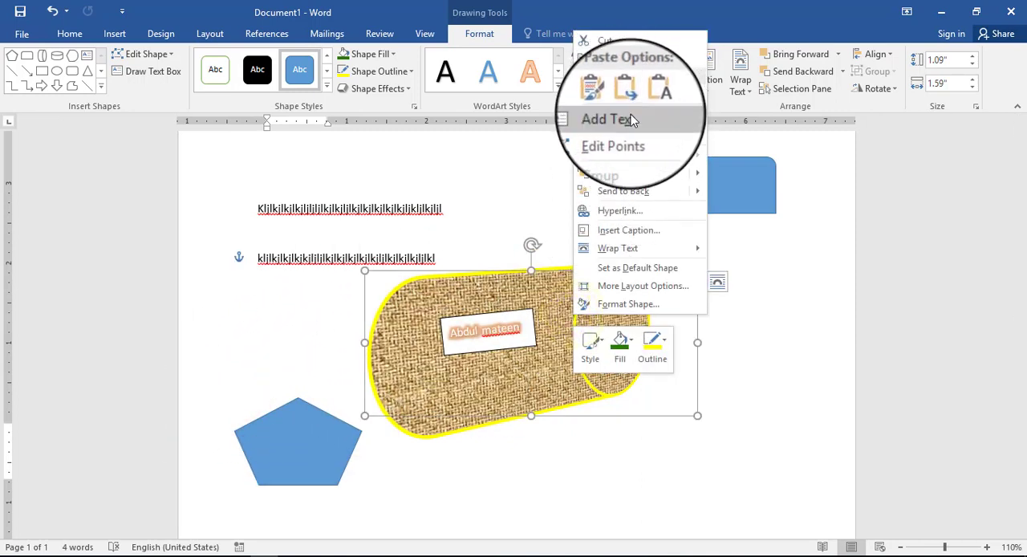
left_click(826, 312)
Step: Create a text link from the rounded-top rectangle to the pentagon
left_click(710, 196)
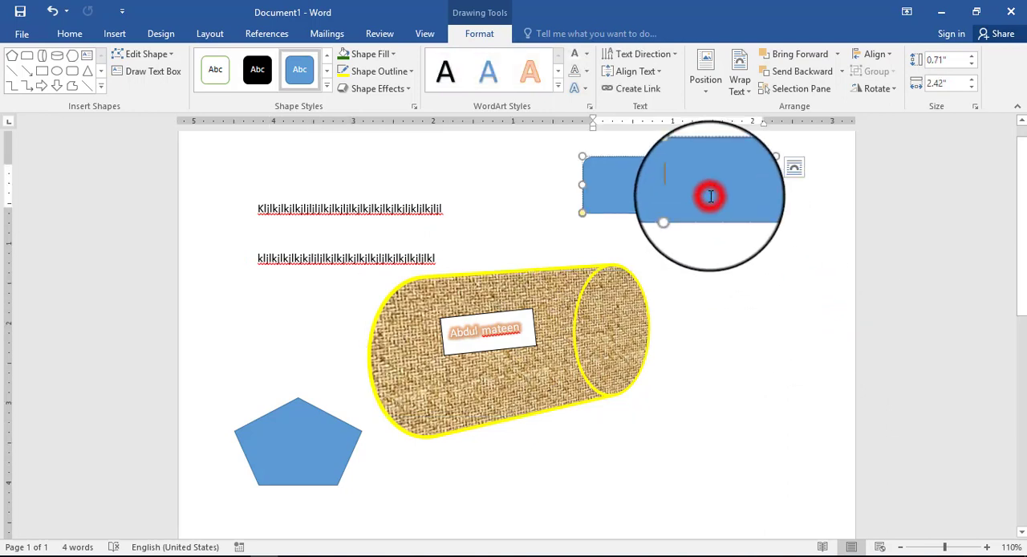
left_click(642, 90)
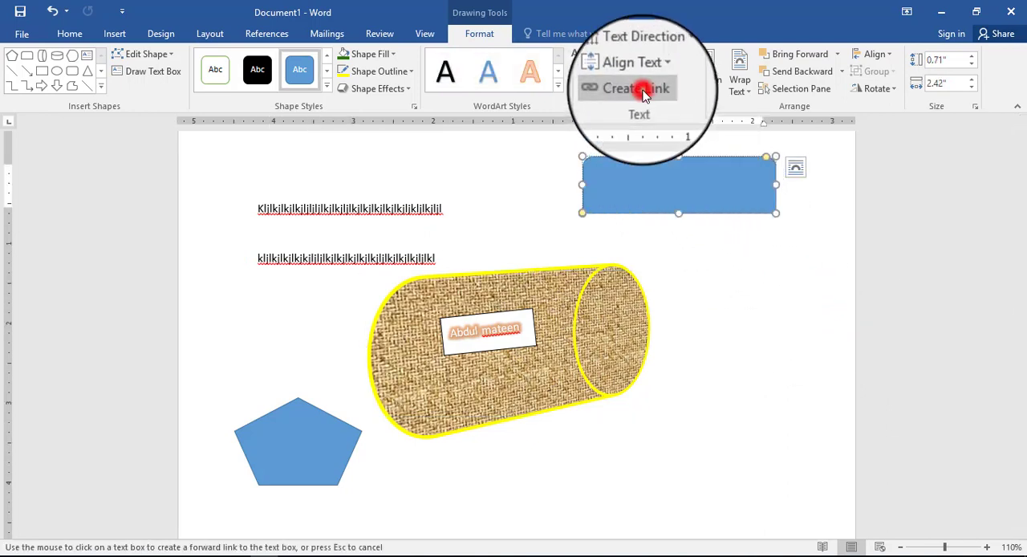
left_click(339, 430)
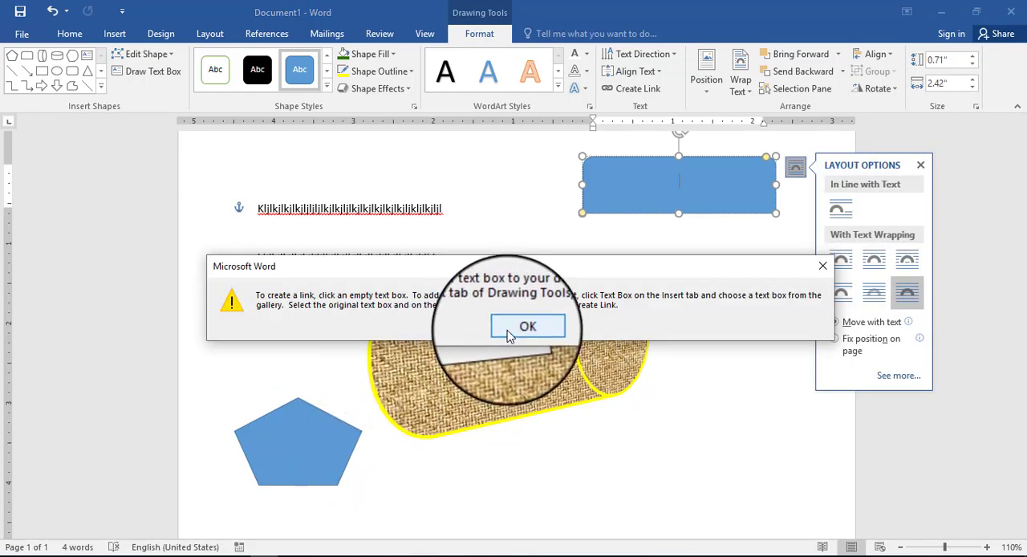
left_click(507, 332)
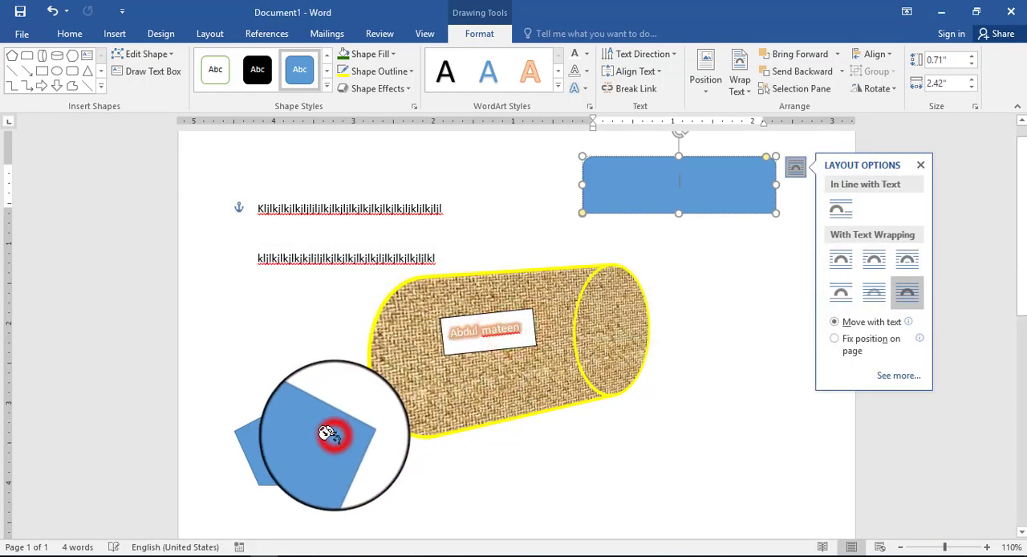
left_click(334, 435, "shift")
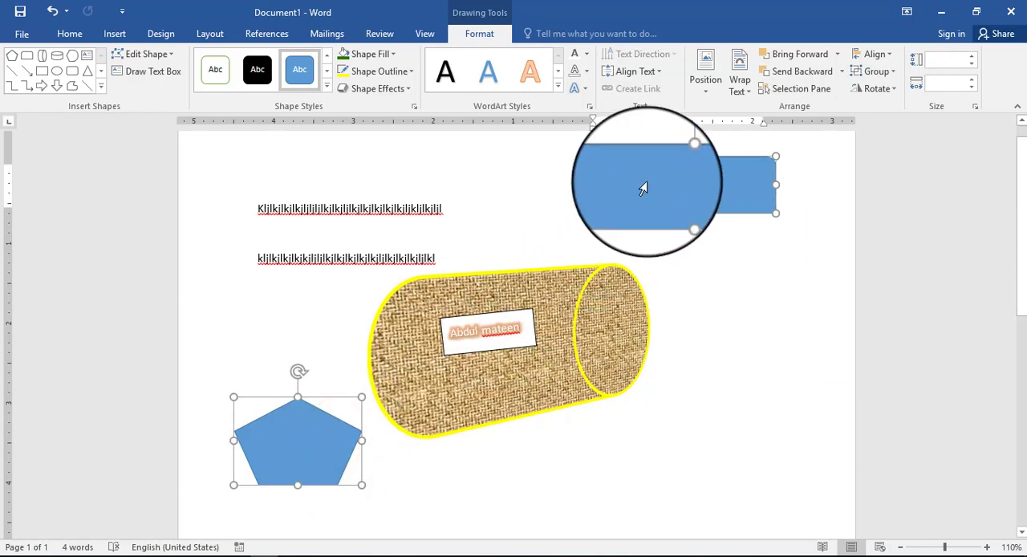
Step: Fill the rounded-top rectangle with random sample letters until the text flows over into the linked pentagon
key("Escape")
double_click(655, 214)
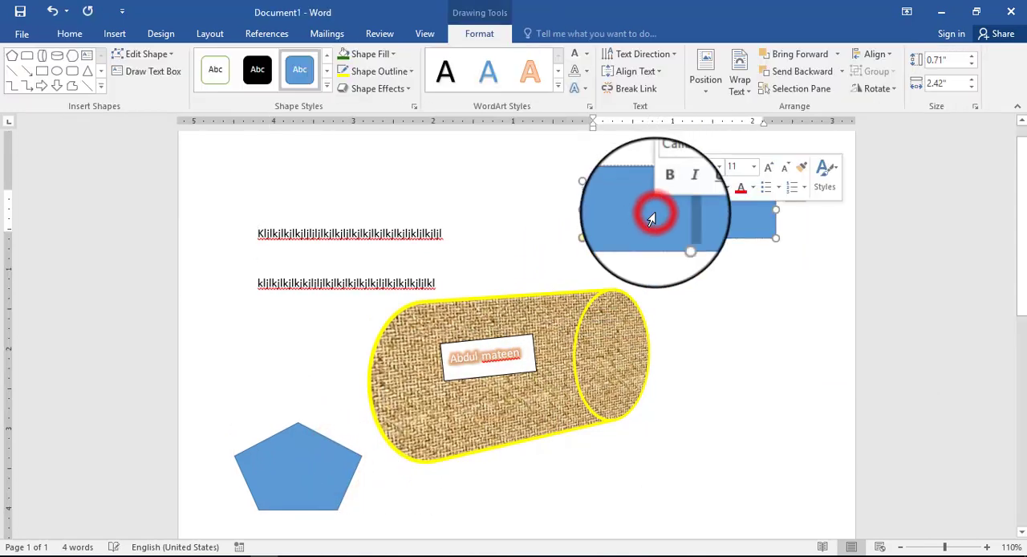
type("lkdjlkfjslkfjlksdjflkjaslkdsjflsjadl")
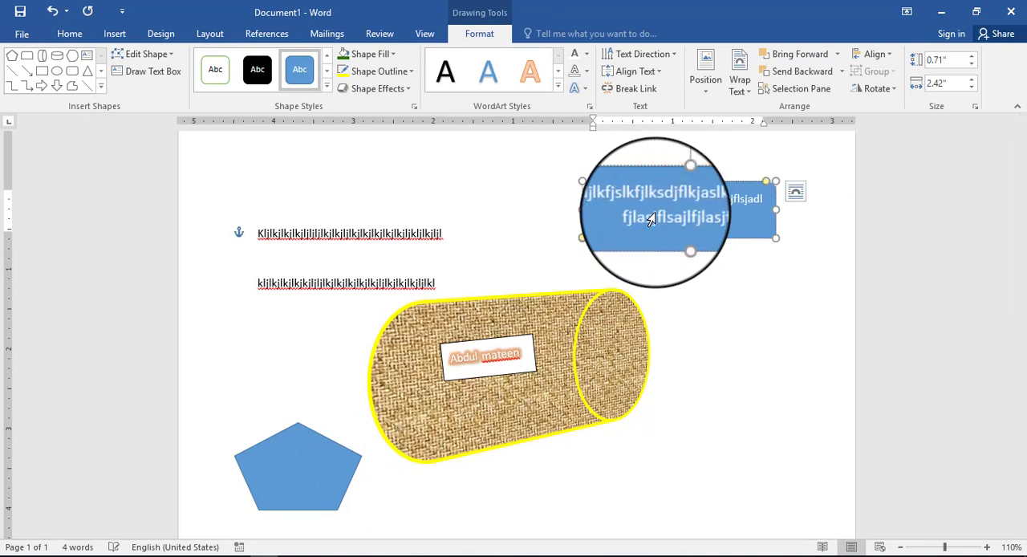
type("jaslfjlas")
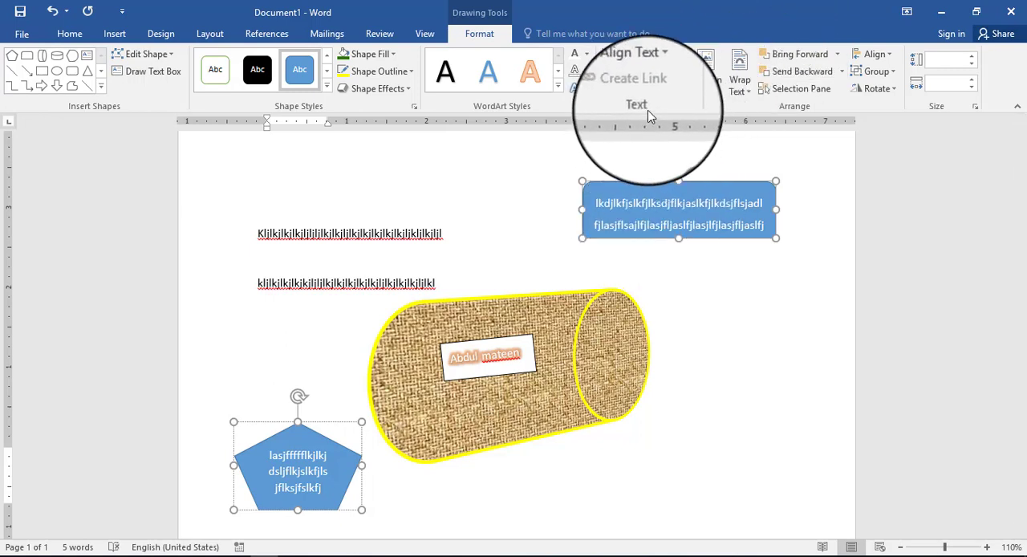
Step: Delete all sample text from the linked shapes and break the link between the rectangle and the pentagon
triple_click(639, 222)
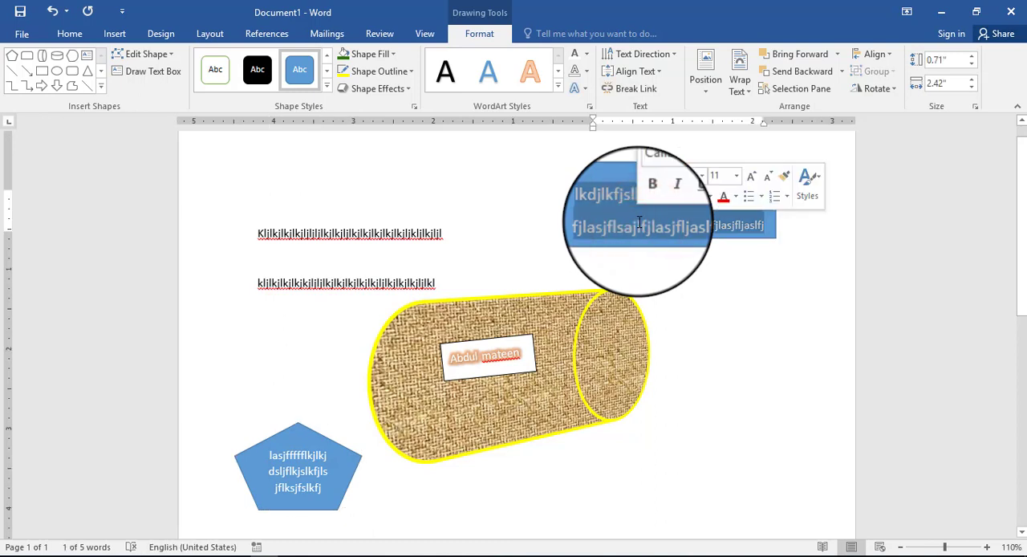
key("ctrl+a")
key("Delete")
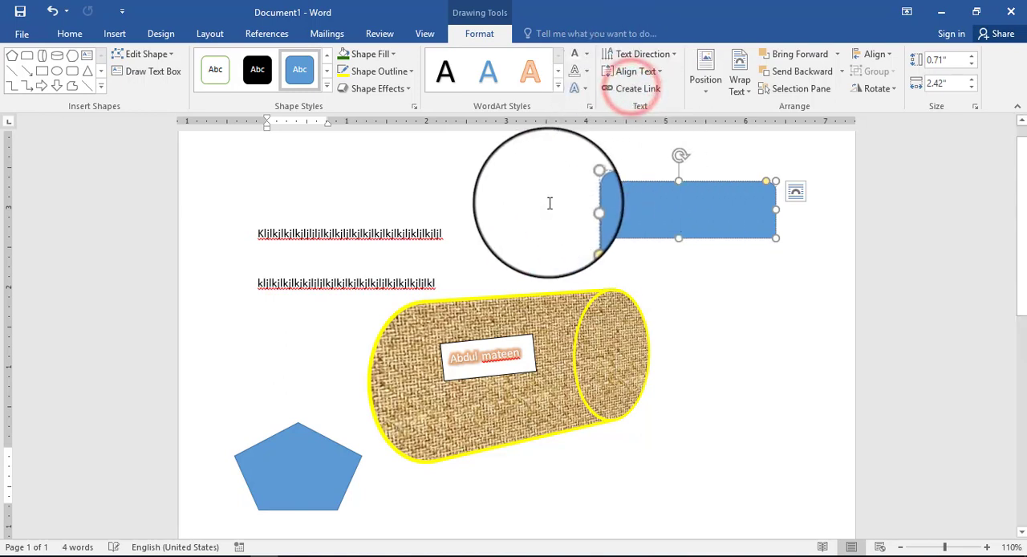
left_click(621, 262)
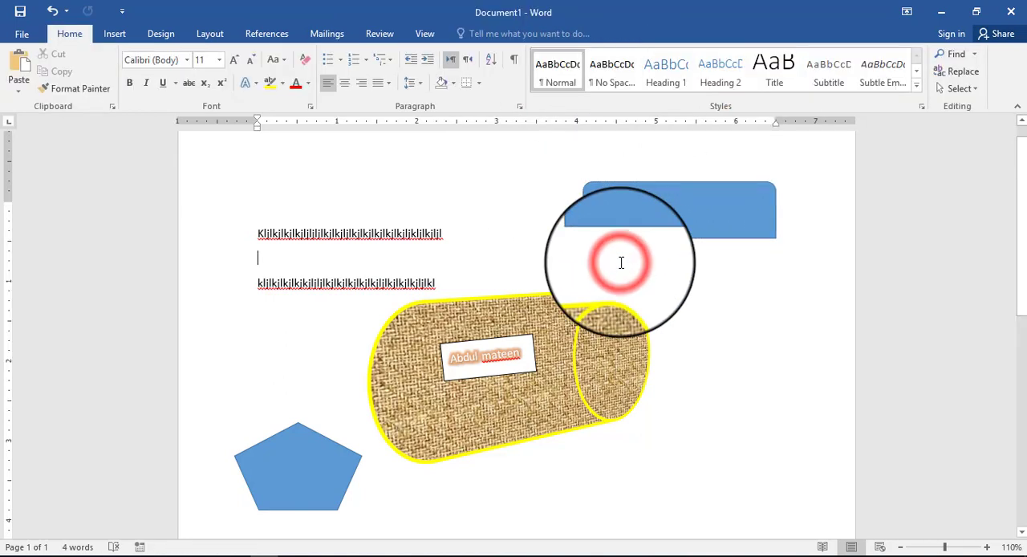
Step: Move the rounded-top rectangle down so it overlaps the upper part of the pentagon
left_click(646, 192)
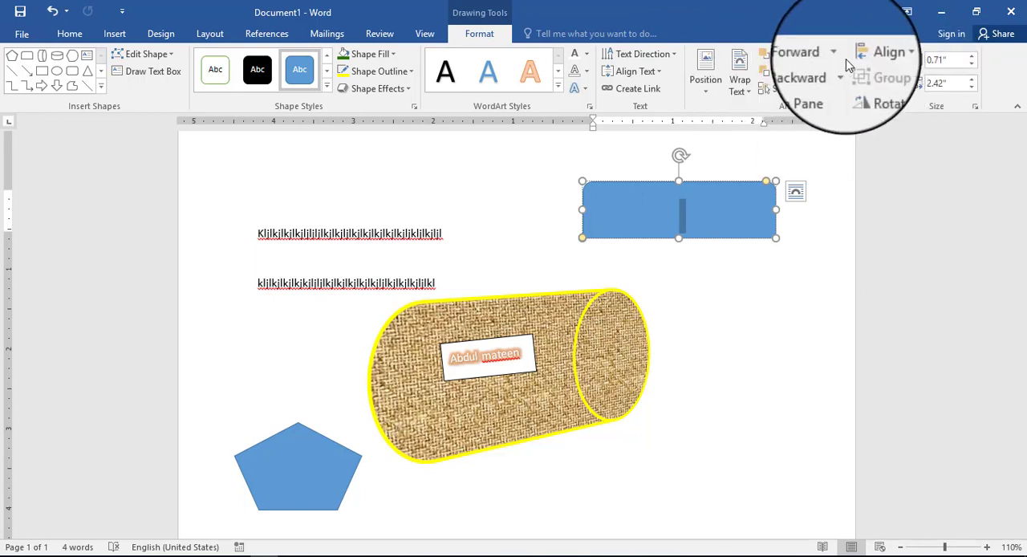
left_click(333, 469)
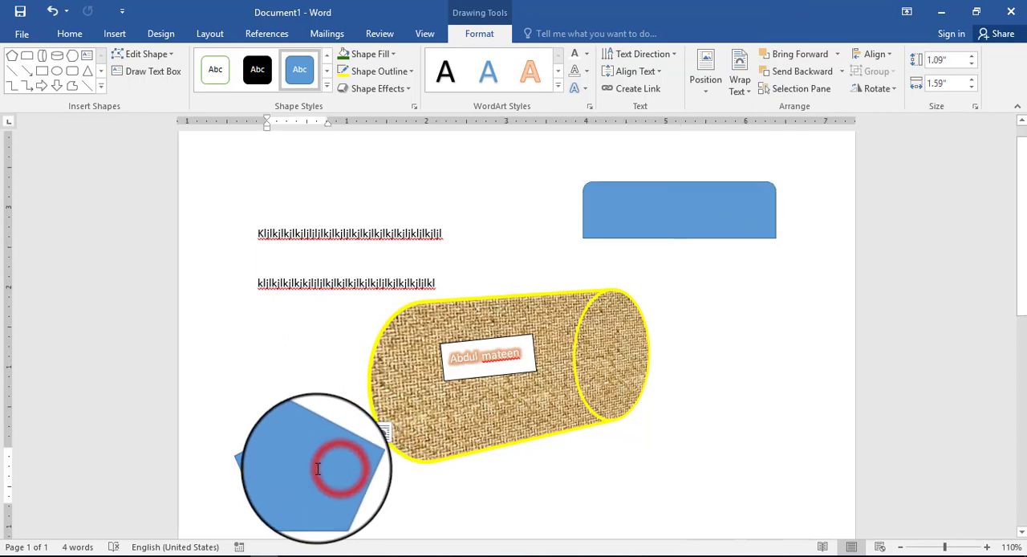
left_click(653, 207)
left_click_drag(639, 238, 282, 456)
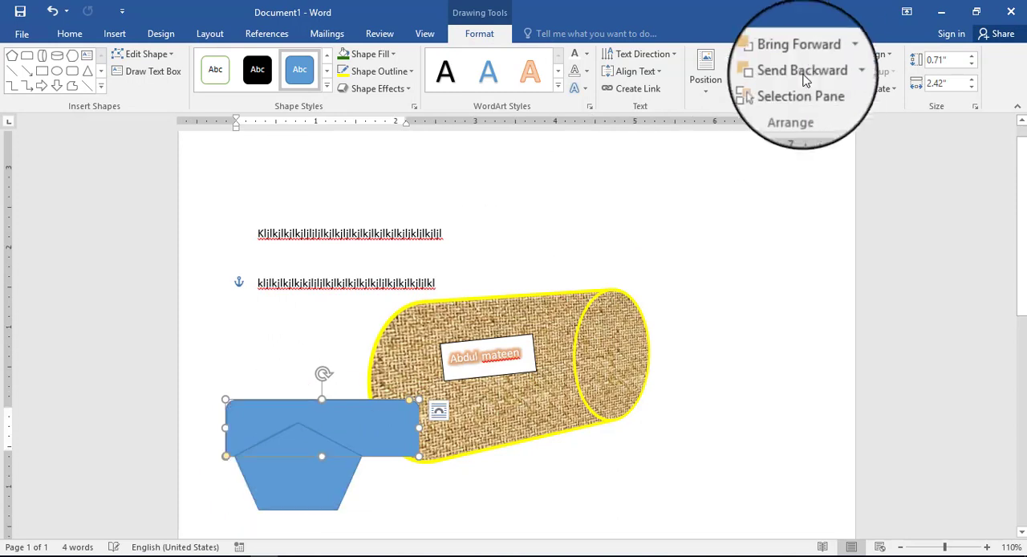
Step: Try bringing the rounded-top rectangle forward over the pentagon, and try Bring to Front on it
left_click(839, 55)
left_click(833, 69)
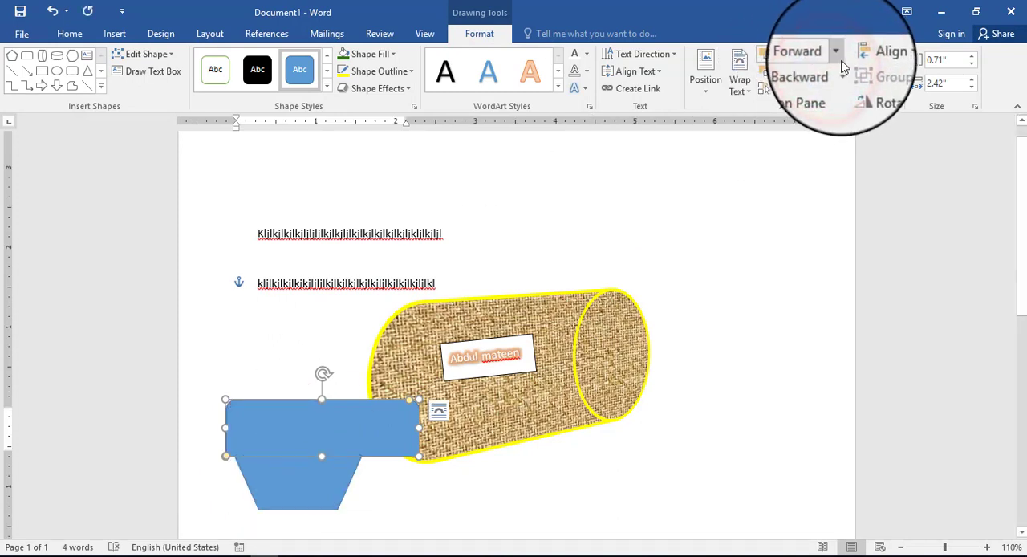
left_click(838, 51)
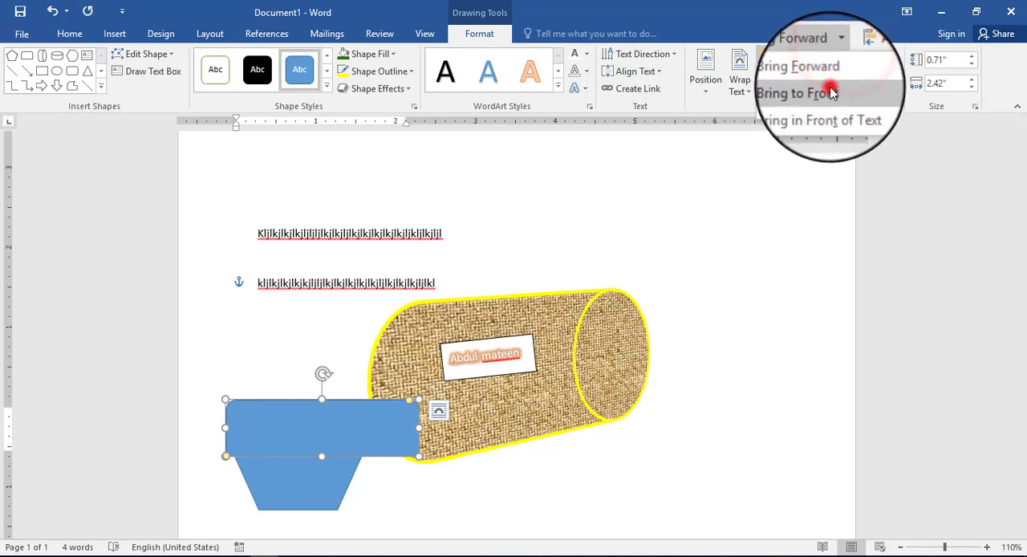
left_click(831, 93)
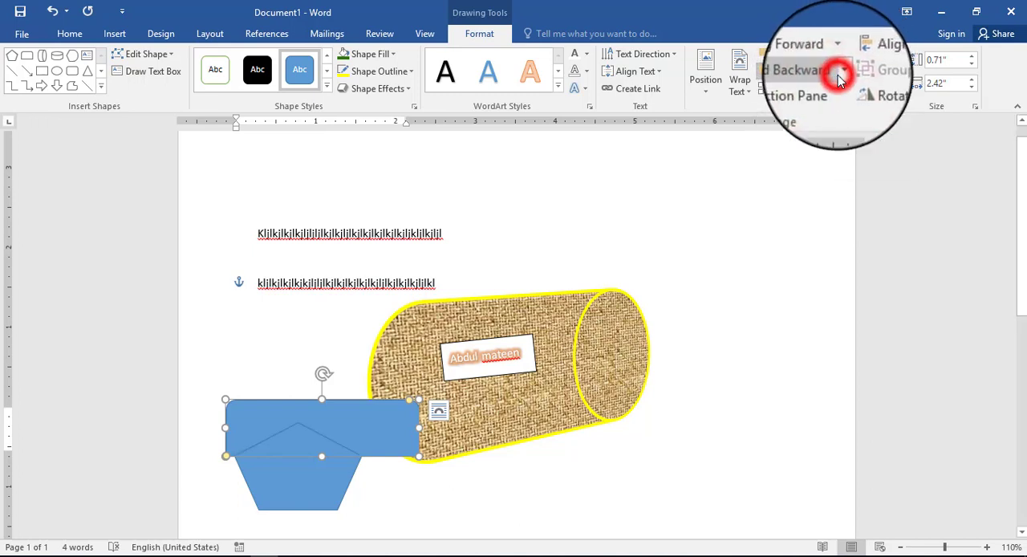
Step: Send the rounded-top rectangle behind the burlap-textured cylinder and look at its rotation options without applying one
left_click(840, 78)
left_click(830, 105)
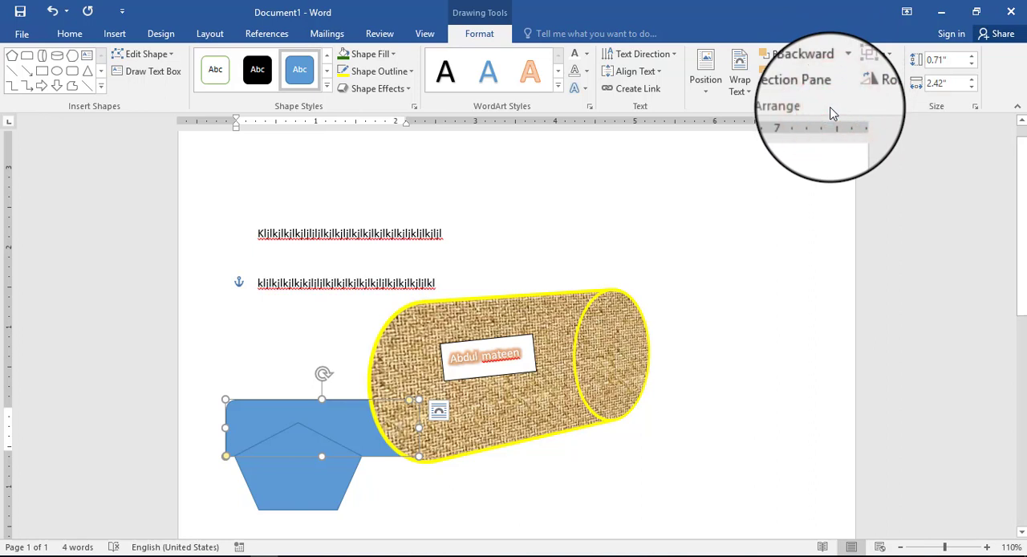
left_click(893, 92)
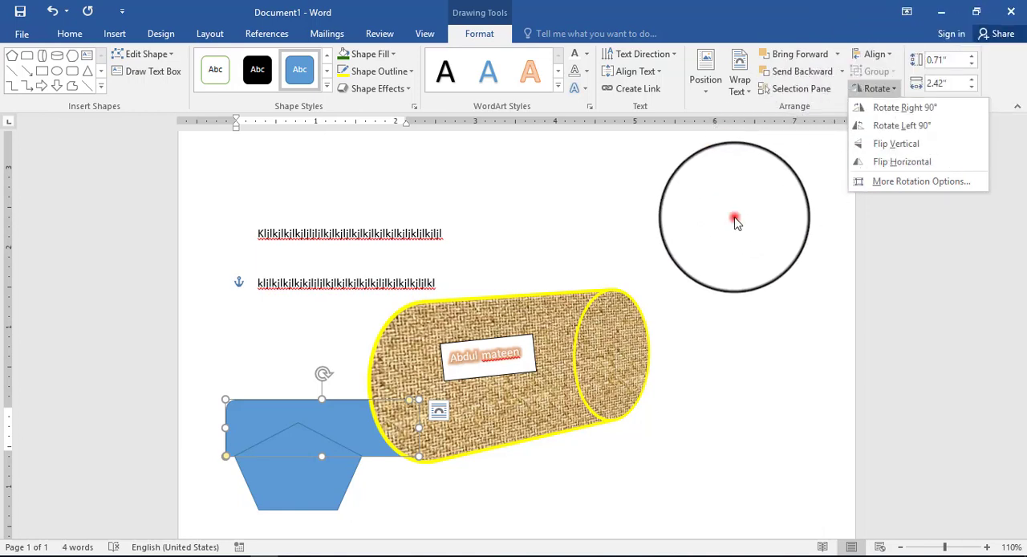
left_click(735, 219)
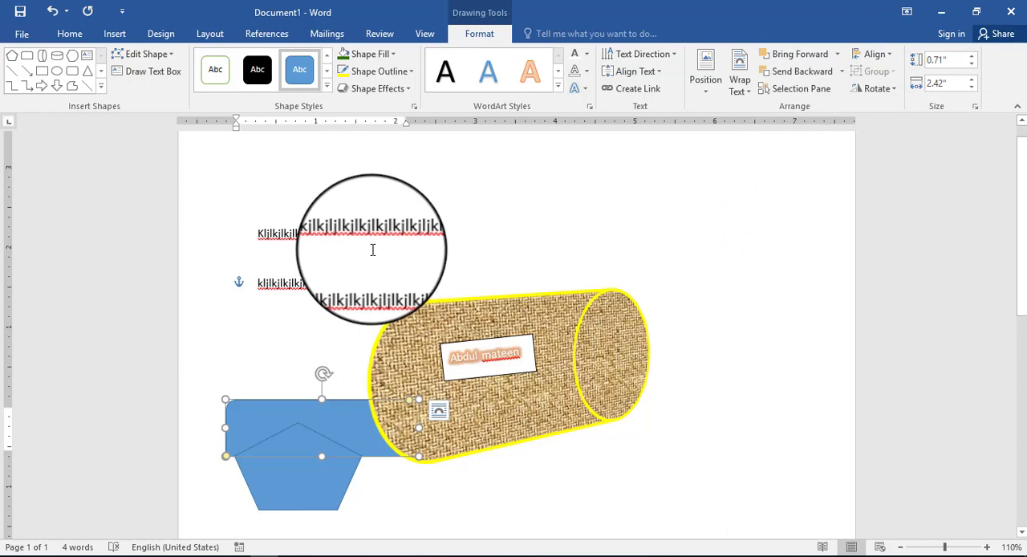
Step: Move the burlap-textured cylinder up and to the right, clear of the rounded-top rectangle and beside the two text lines
left_click_drag(567, 337, 680, 264)
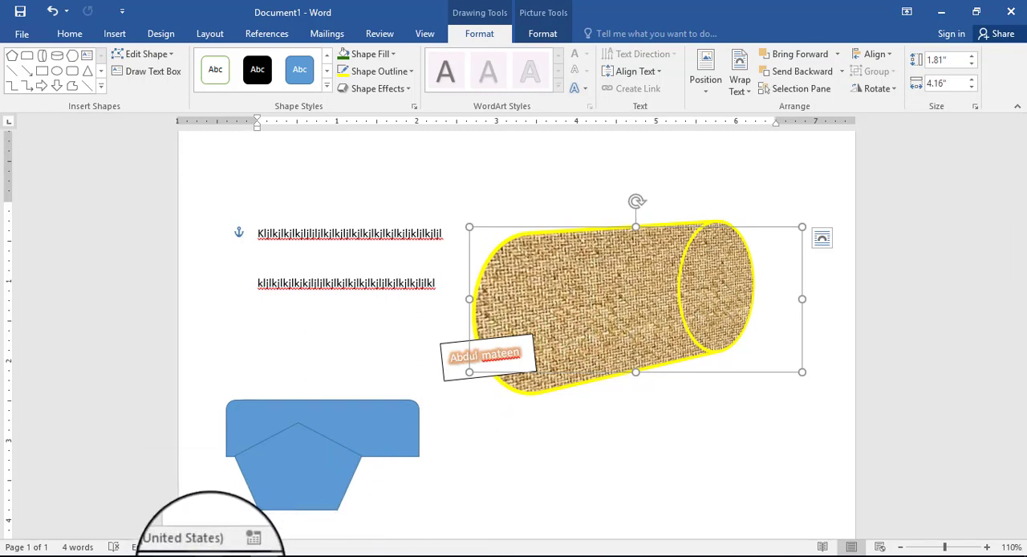
Step: Switch to the Chrome browser and view the uploaded videos on the YouTube channel's videos page
mouse_move(208, 554)
left_click(208, 518)
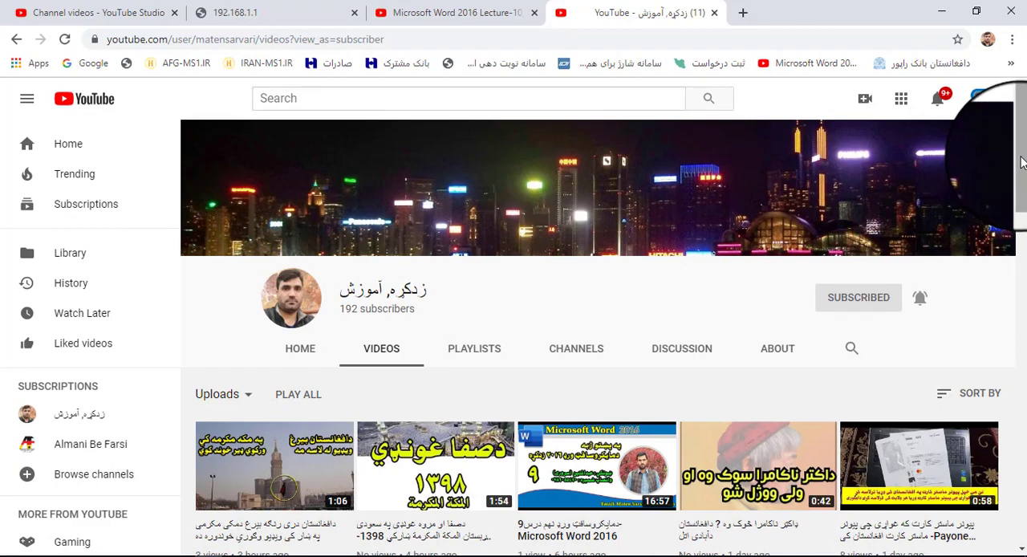
left_click_drag(1021, 161, 982, 145)
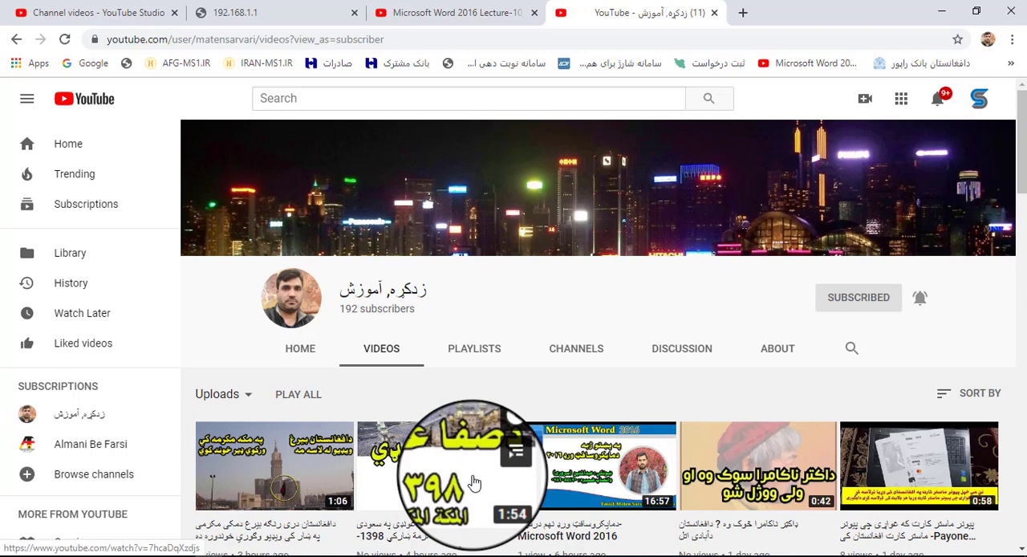
left_click(406, 556)
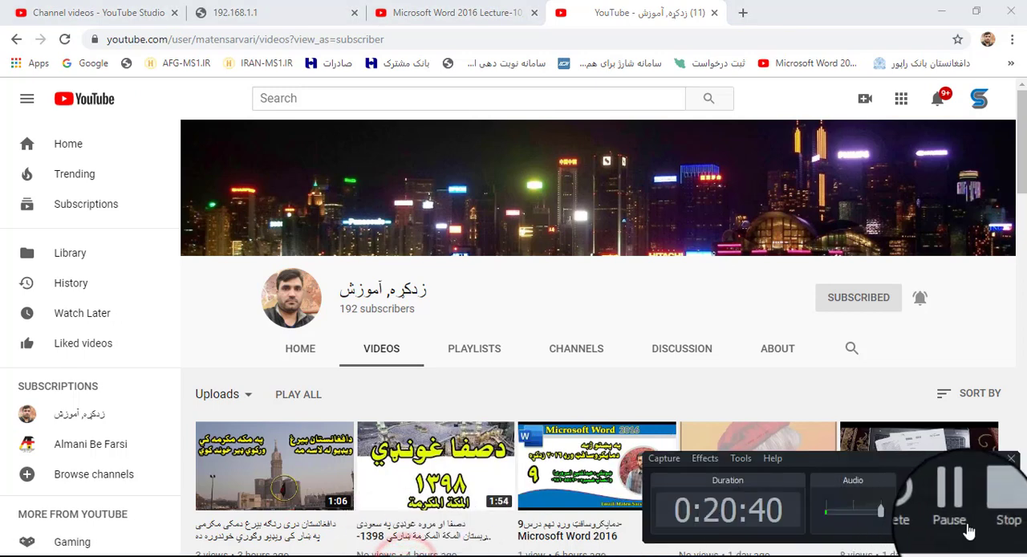